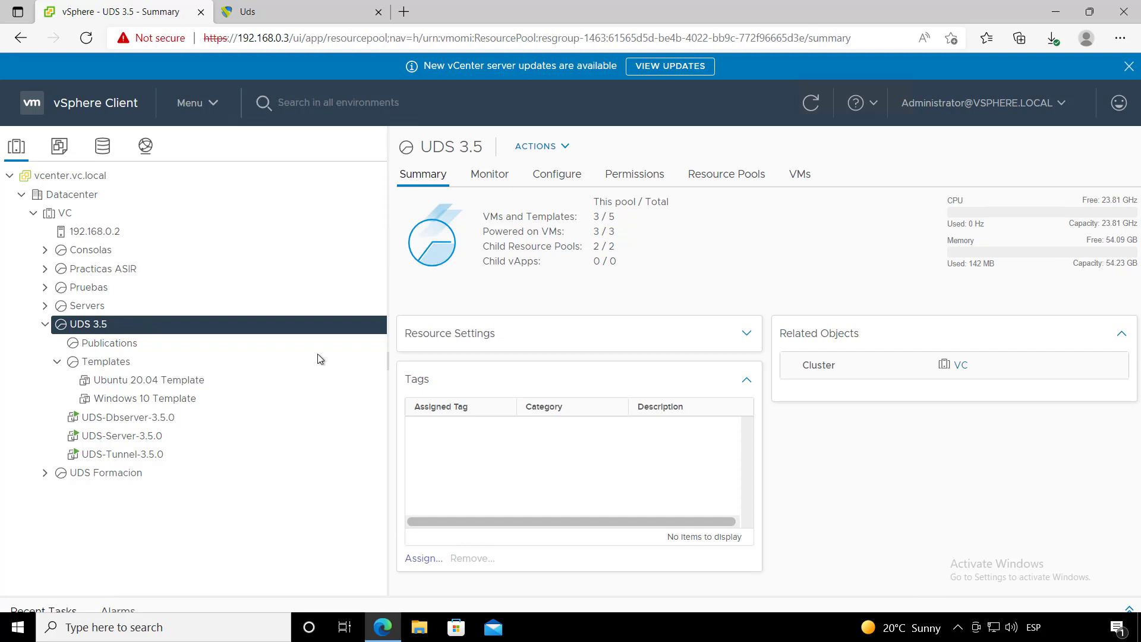
- Bring up the Summary of the UDS-Server-3.5.0 VM (Debian 10, 192.168.0.10) in vSphere Client
left_click(153, 399)
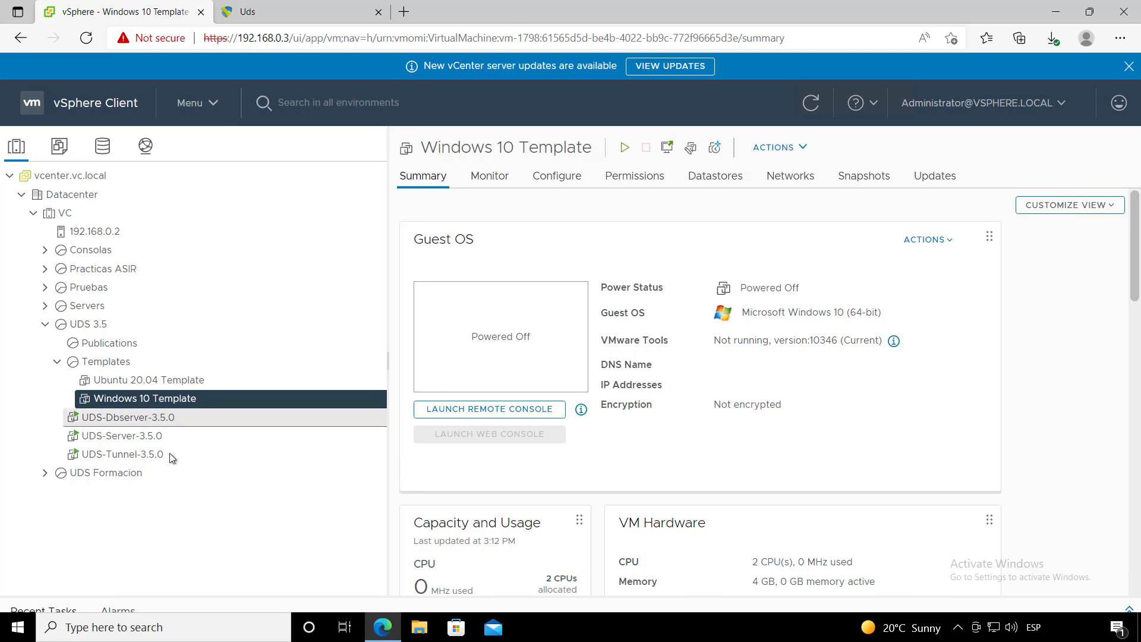
left_click(156, 438)
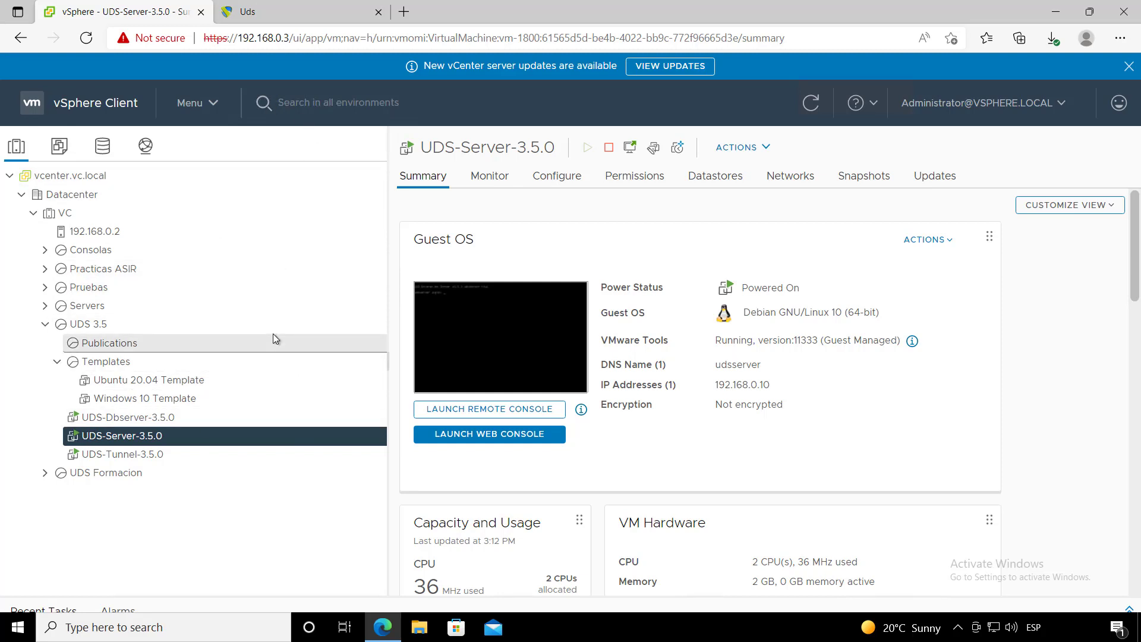
- Log in to the UDS web portal with the saved administrator username and password
left_click(297, 12)
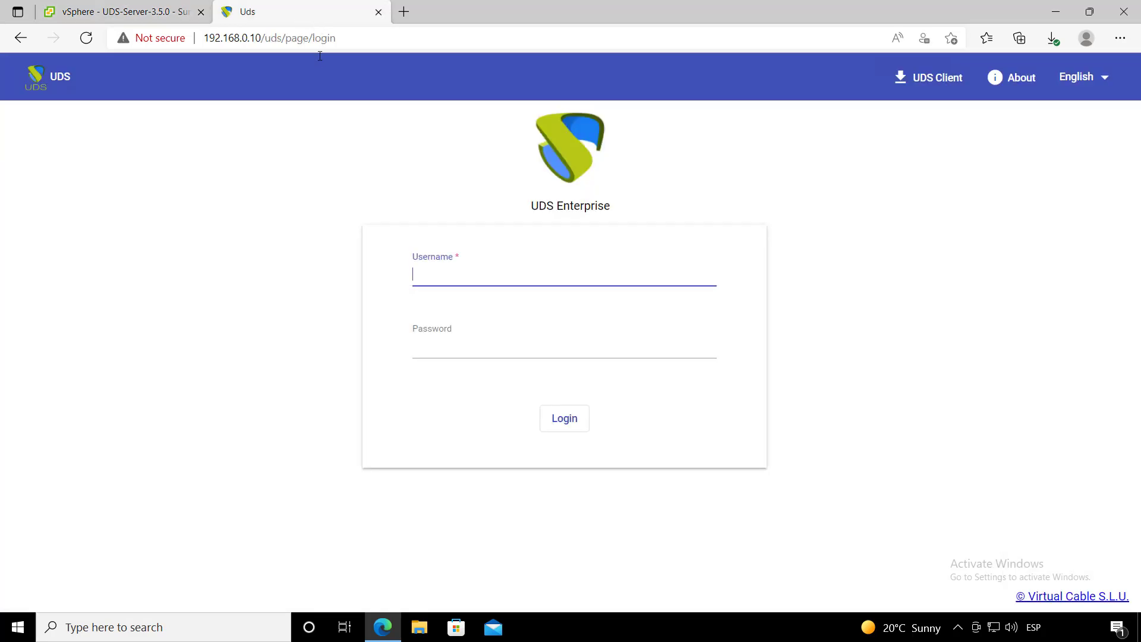
left_click(482, 273)
left_click(400, 277)
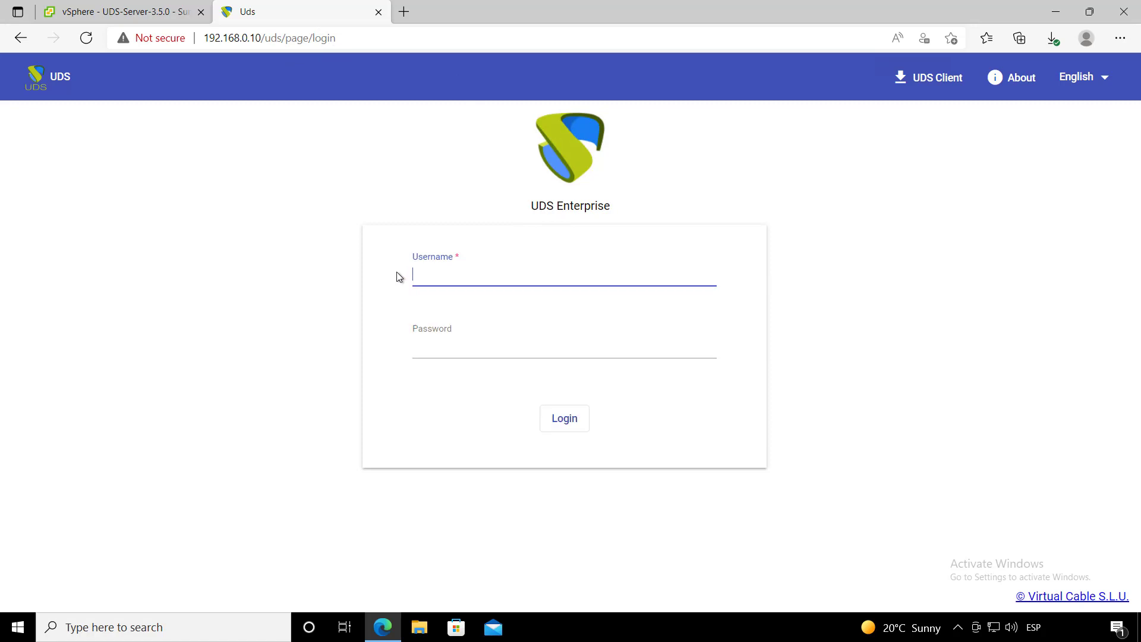
left_click(432, 276)
type("udsa")
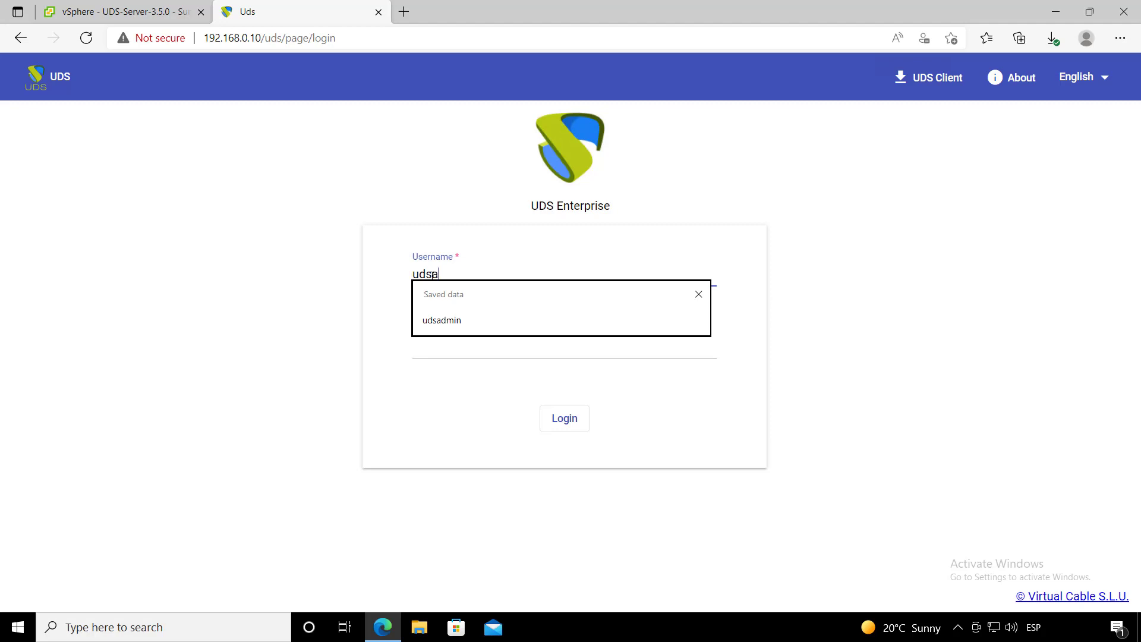
left_click(445, 319)
left_click(463, 344)
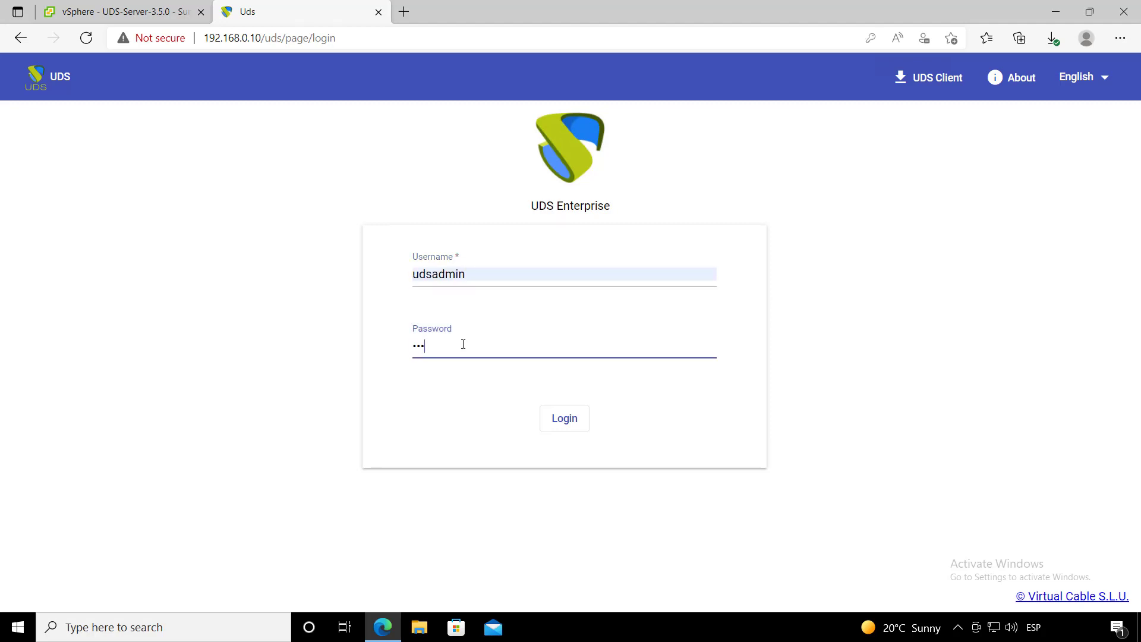
key("Return")
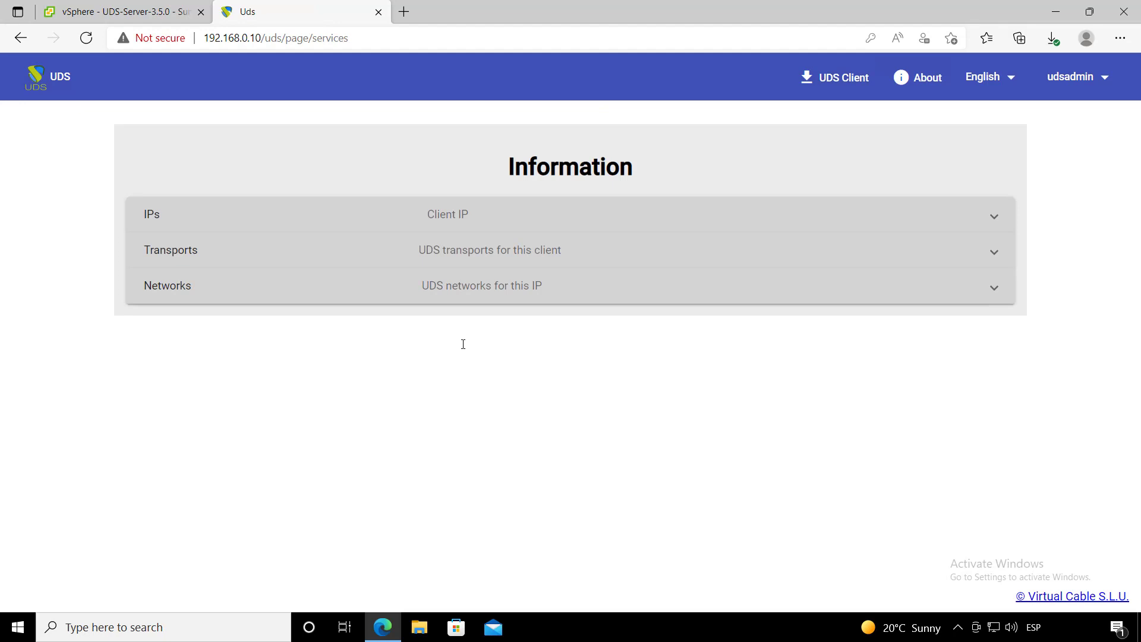
- Go to the administration Dashboard and show the empty Service providers list
left_click(1071, 85)
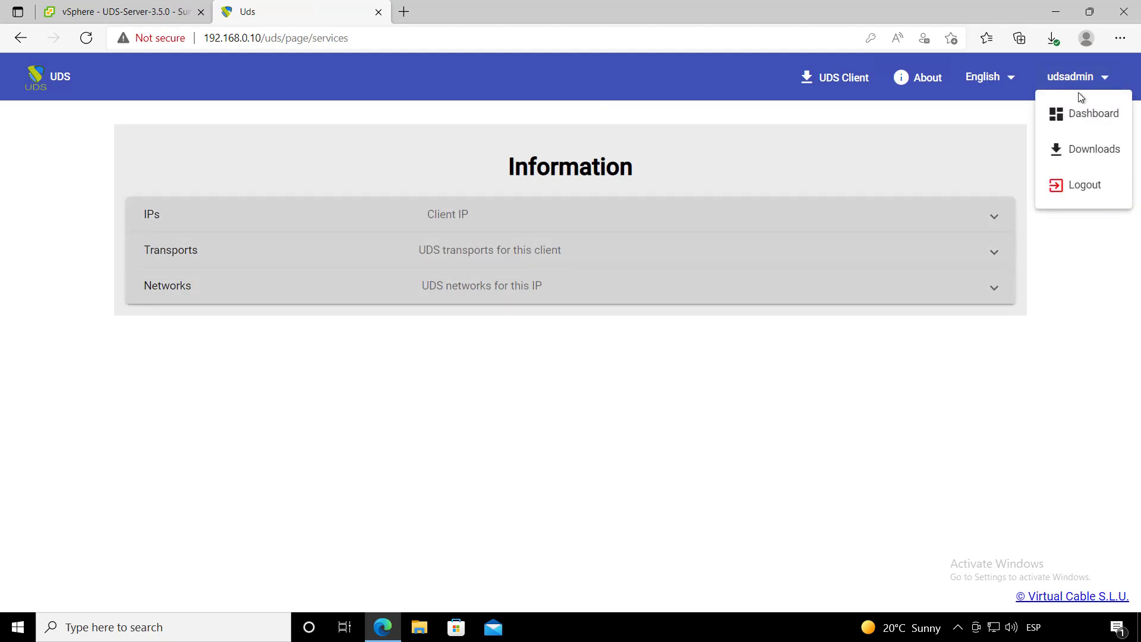
left_click(1090, 113)
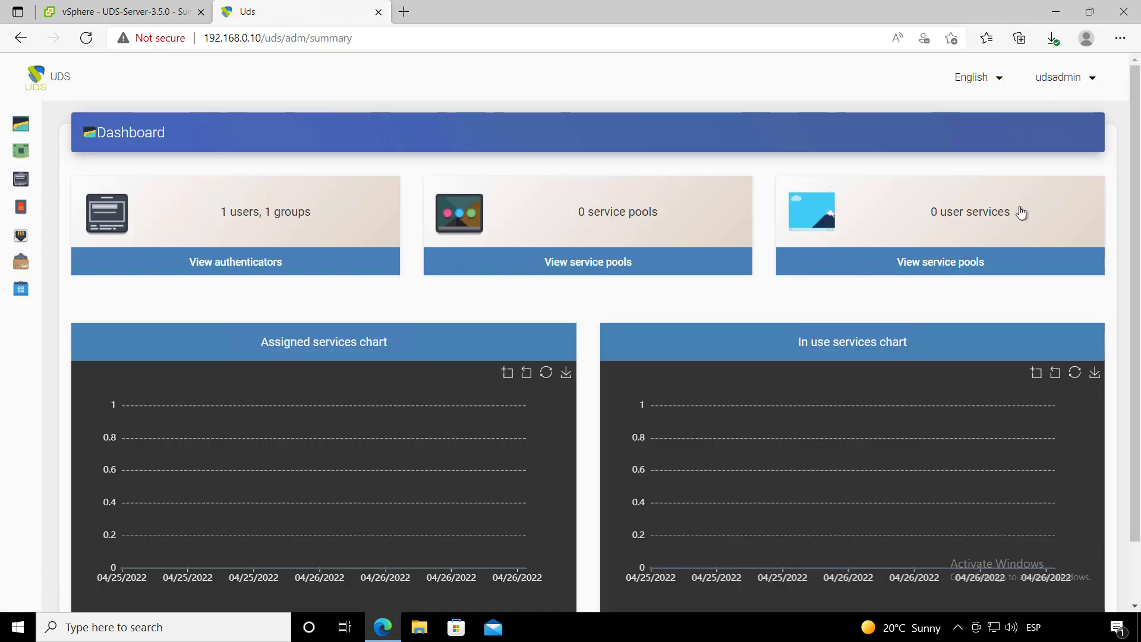
mouse_move(36, 153)
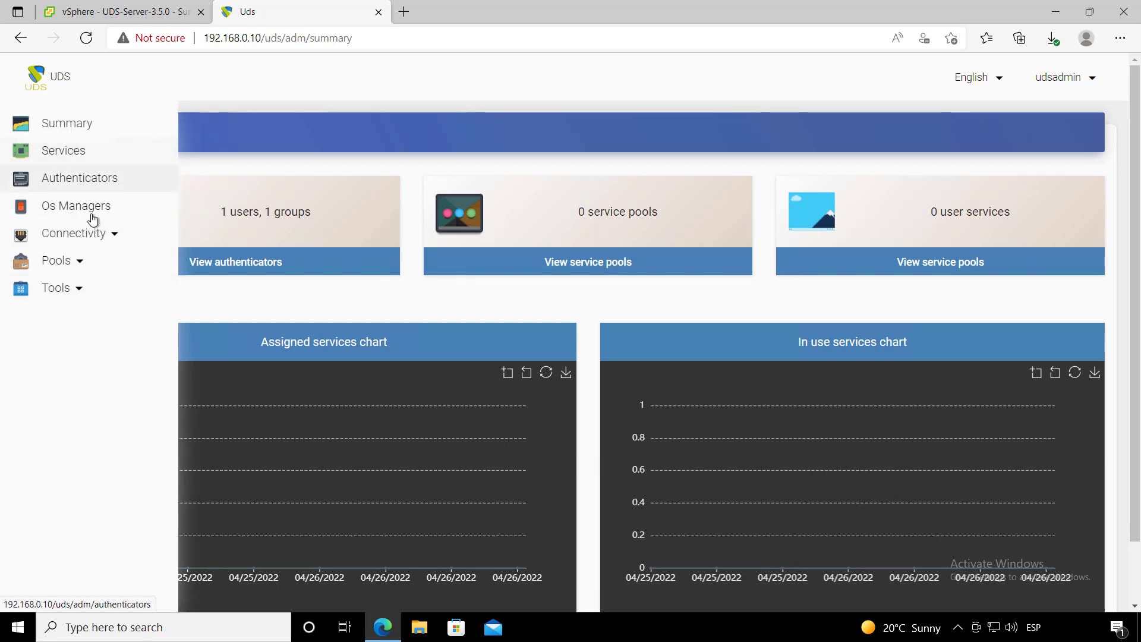
left_click(103, 155)
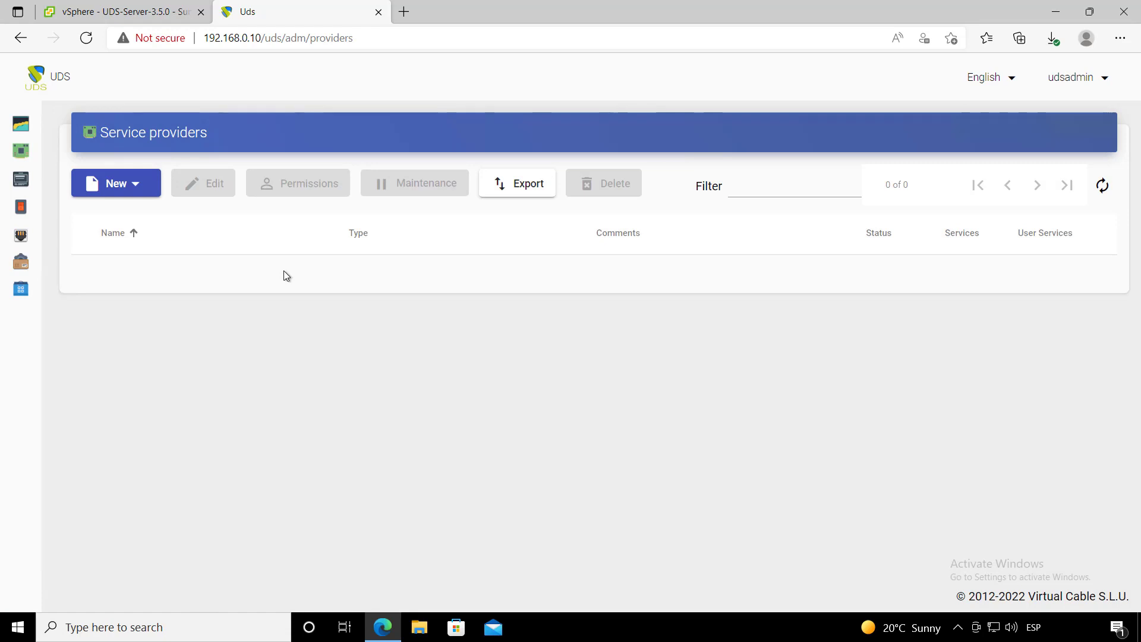
- Start a VMware vCenter Platform Provider named VMWARE with host 192.168.0.3 and port 443
left_click(96, 184)
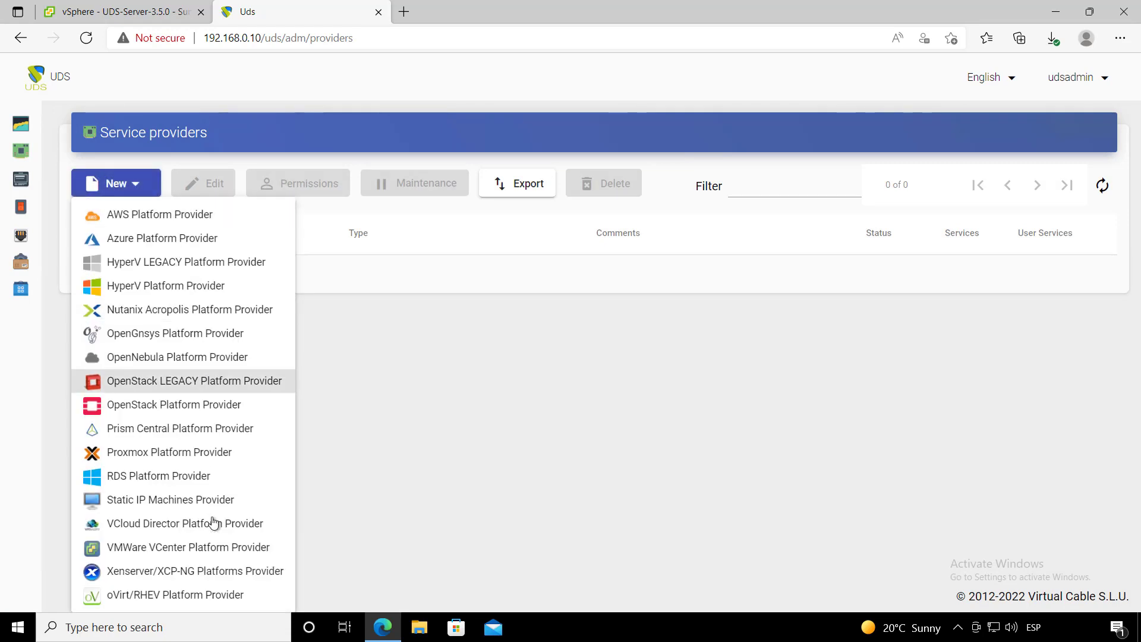
left_click(249, 554)
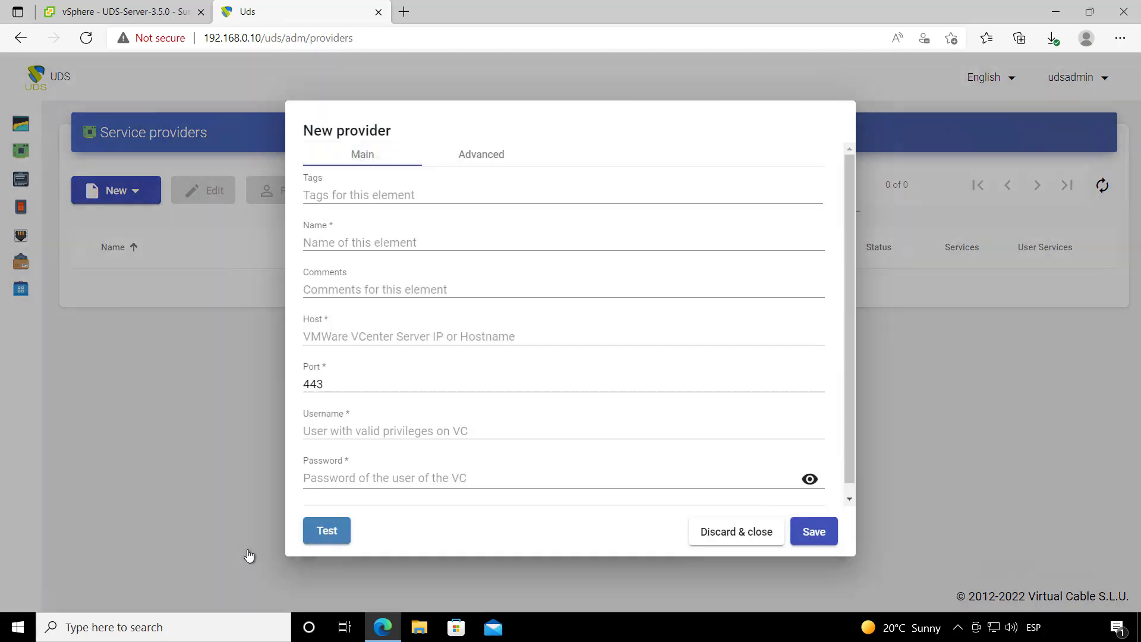
left_click(360, 244)
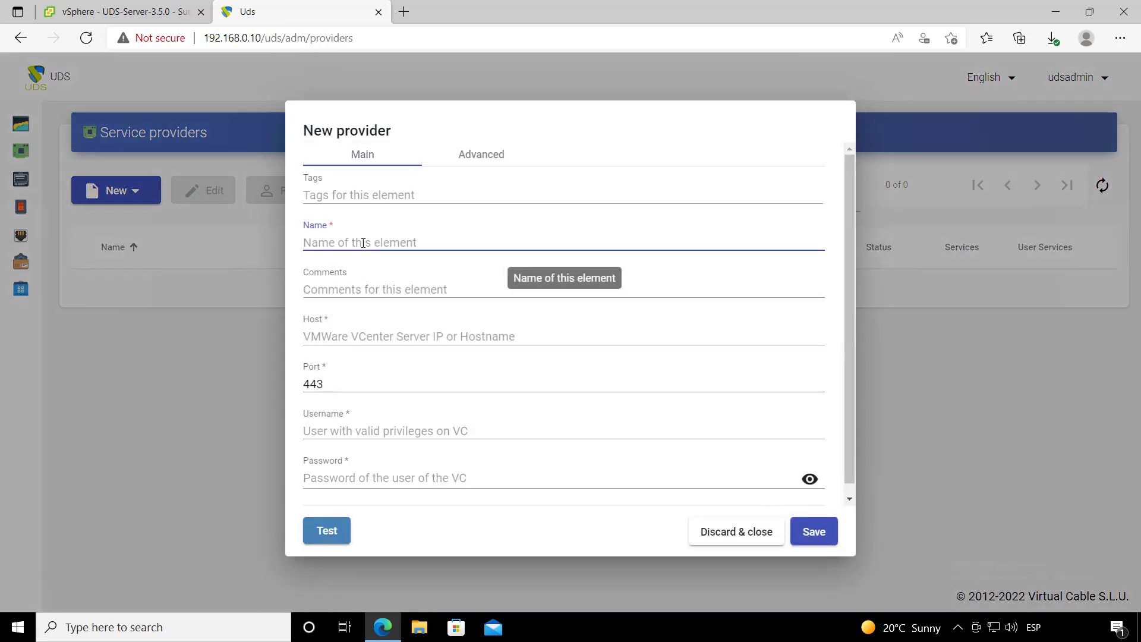
type("V")
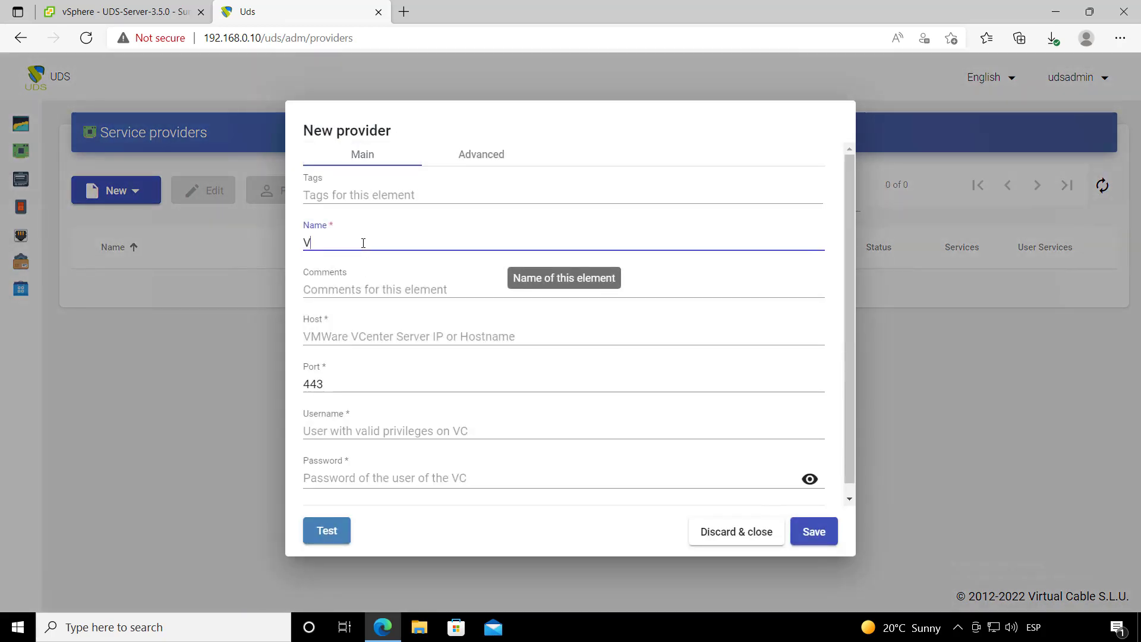
type("MWARE")
left_click(404, 336)
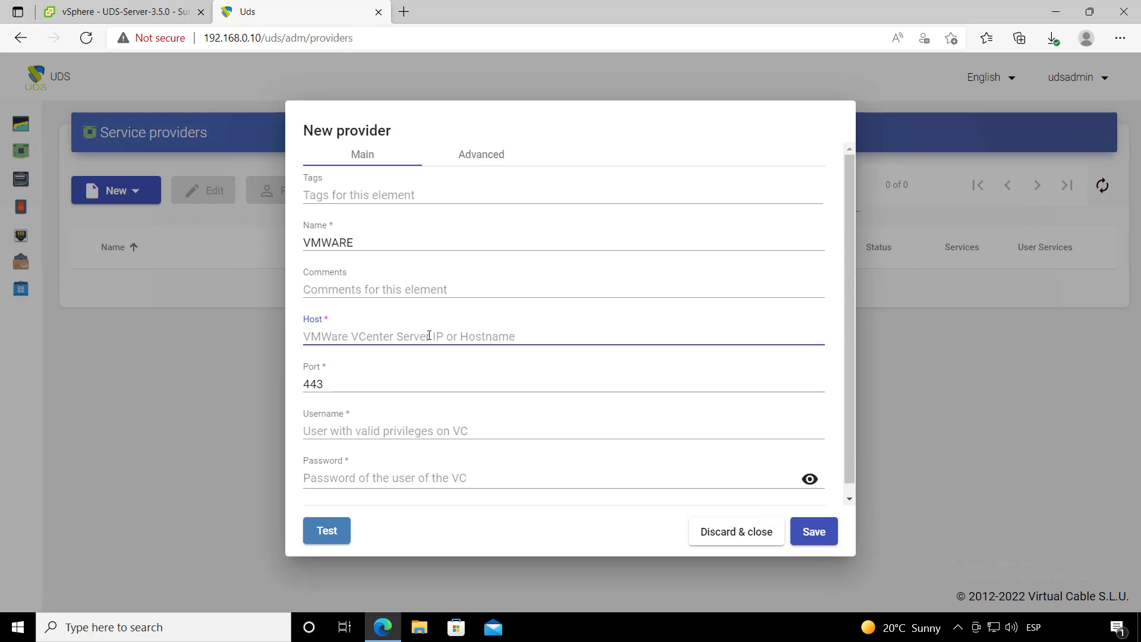
type("192.168.0.3")
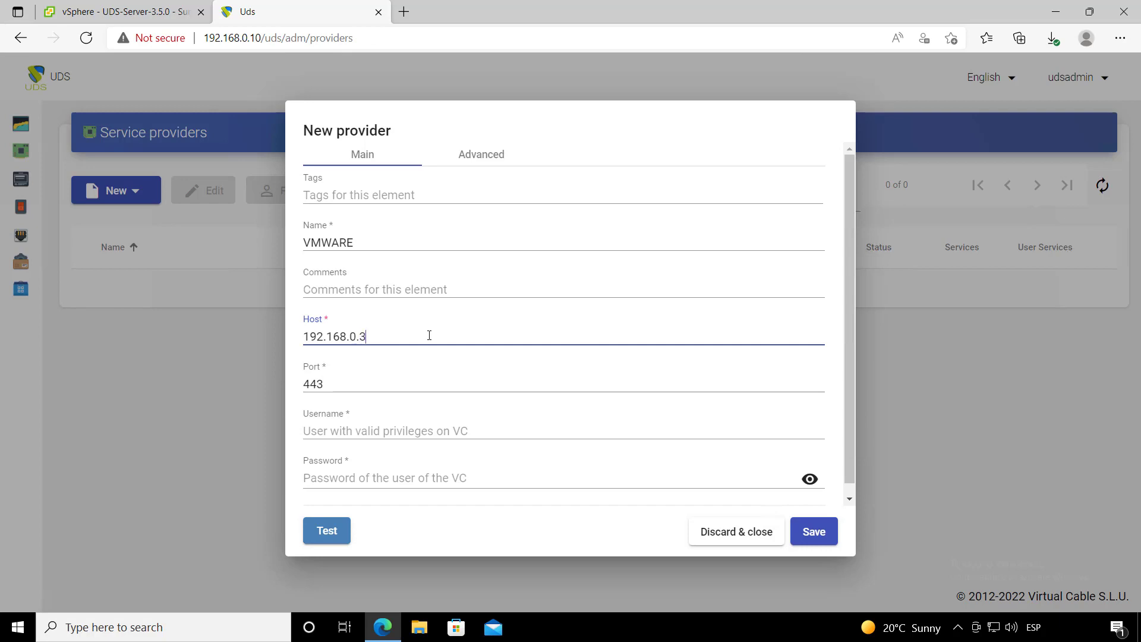
key("Tab")
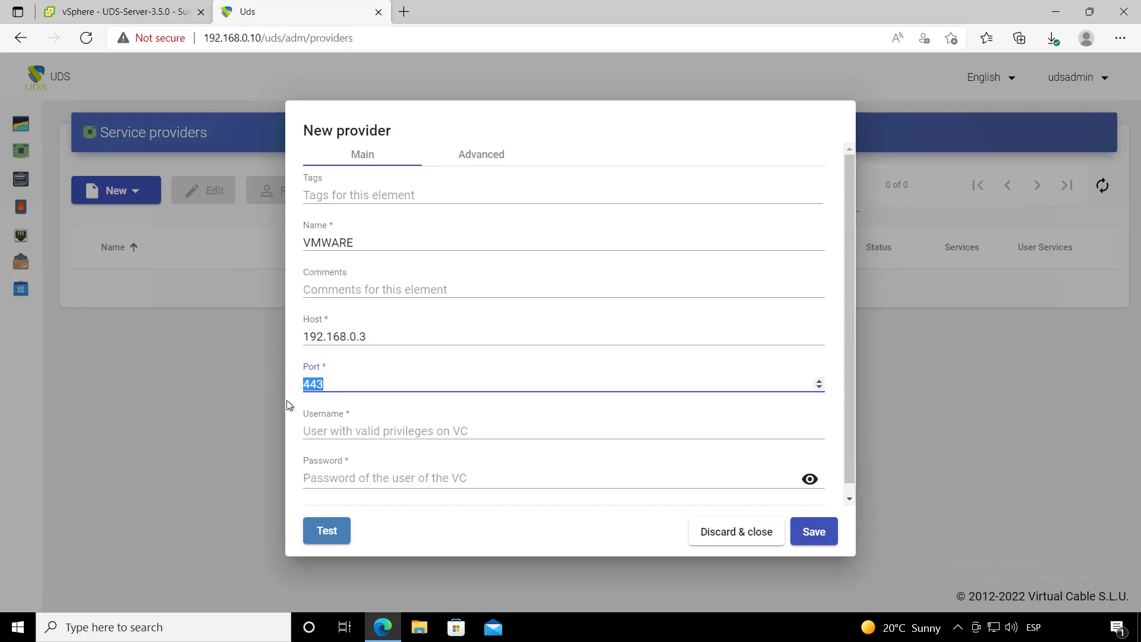
- Enter the vCenter administrator username and password, test the connection, and save the provider
left_click(403, 420)
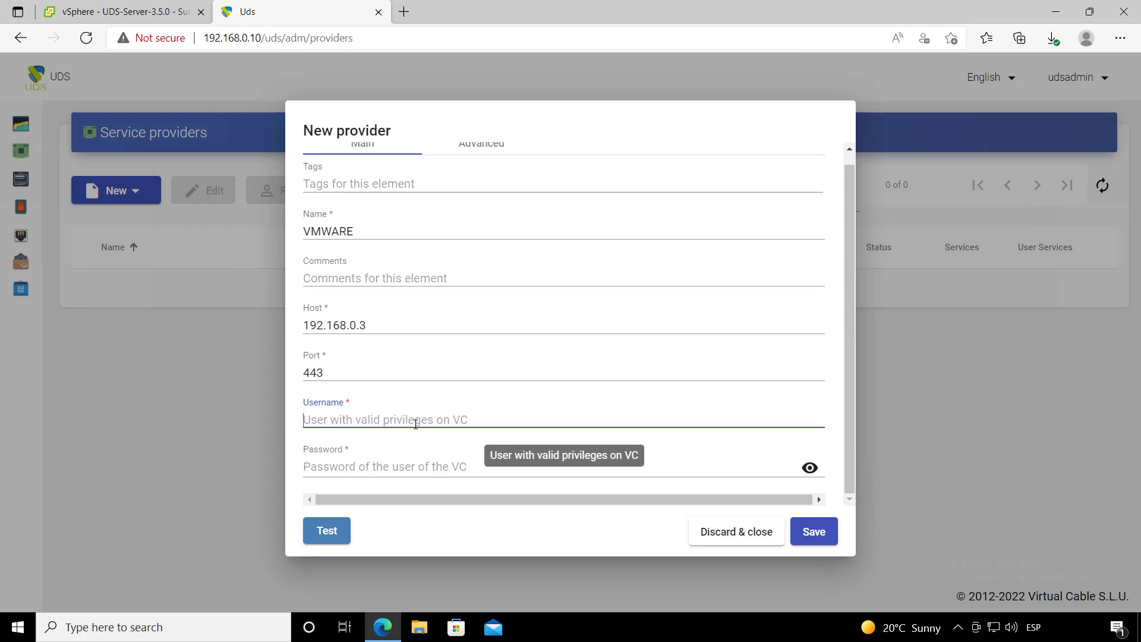
type("administr")
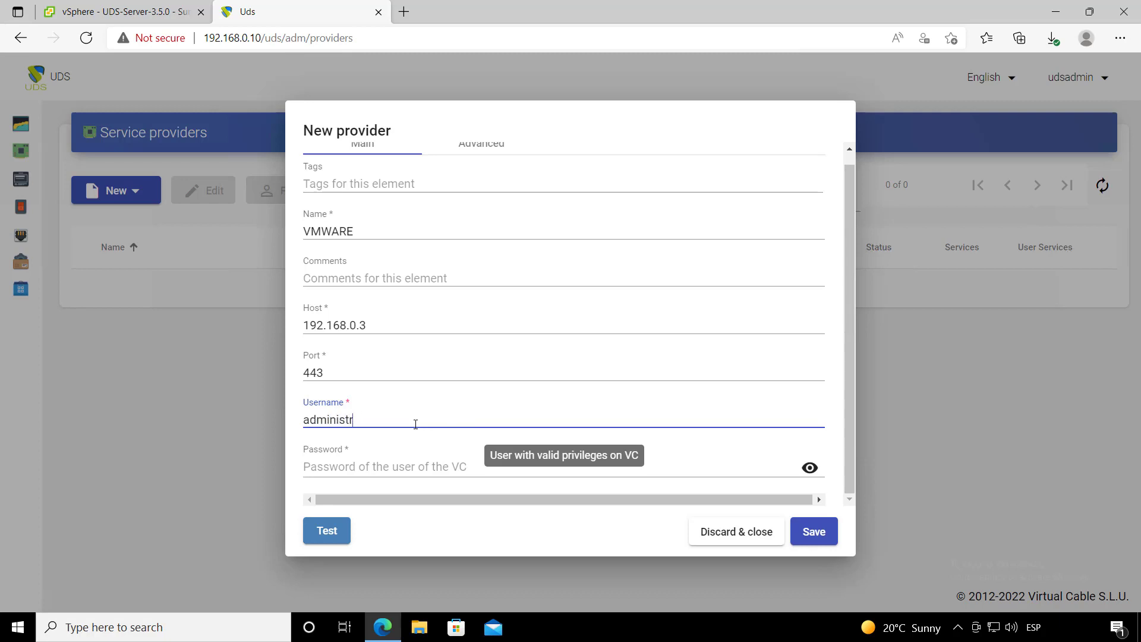
type("ator@vsphere.local")
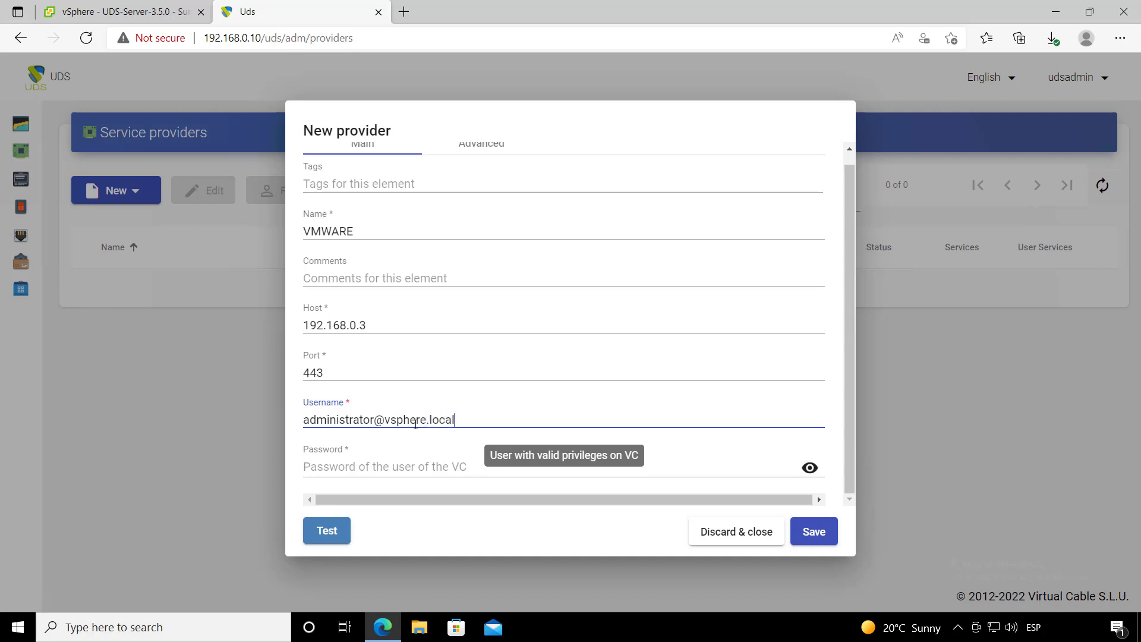
left_click(404, 461)
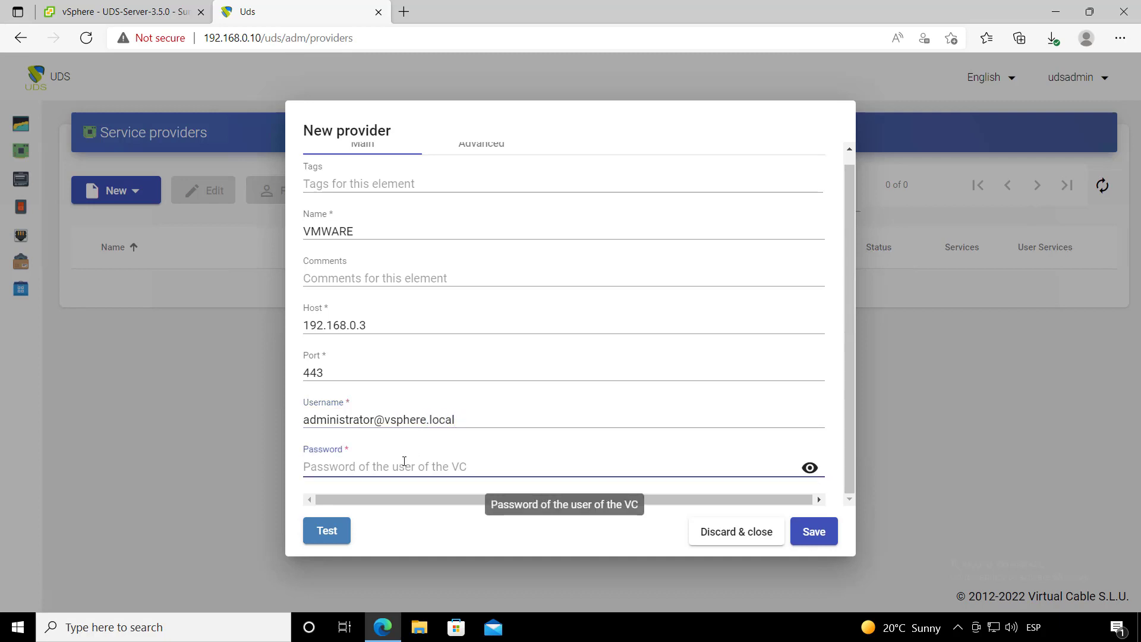
type("•")
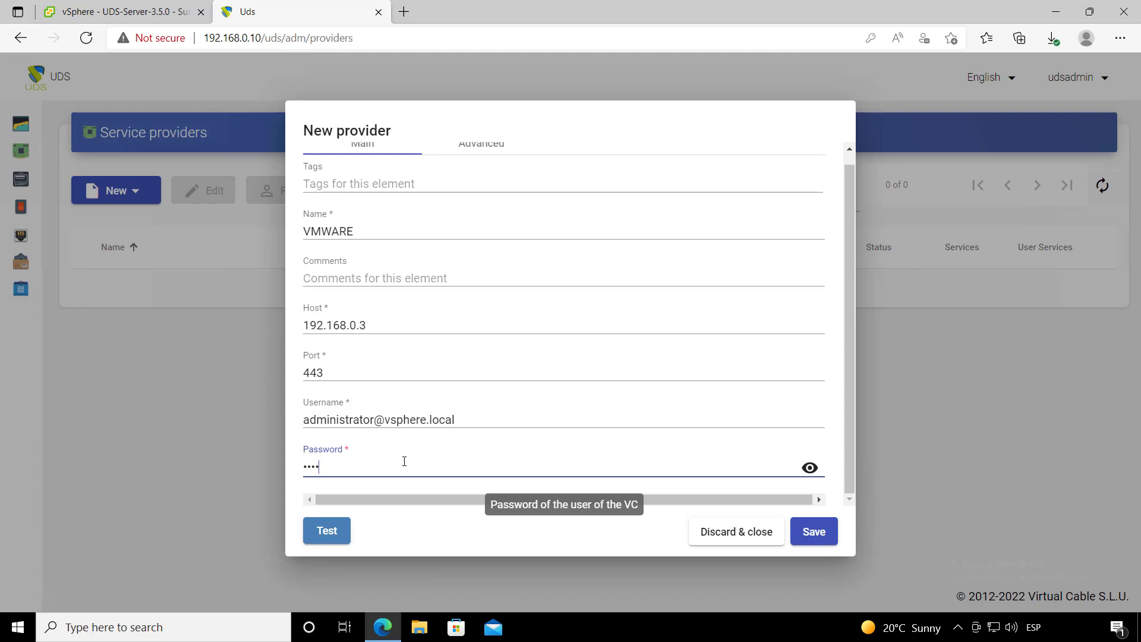
type("••")
scroll(463, 241, "up", 1)
left_click(485, 156)
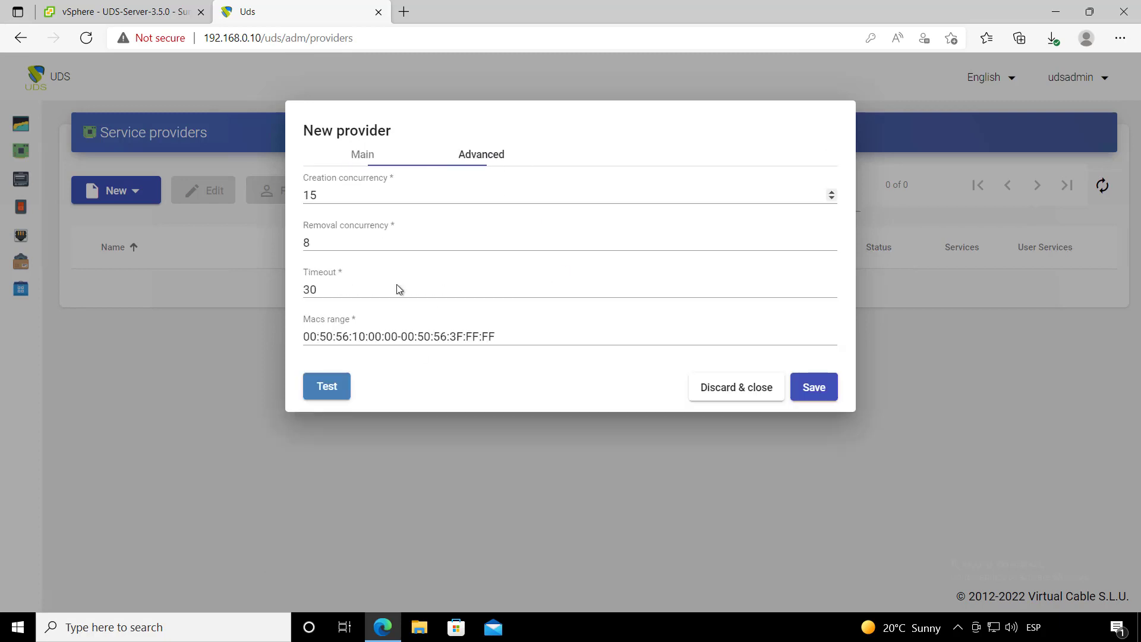
left_click(351, 155)
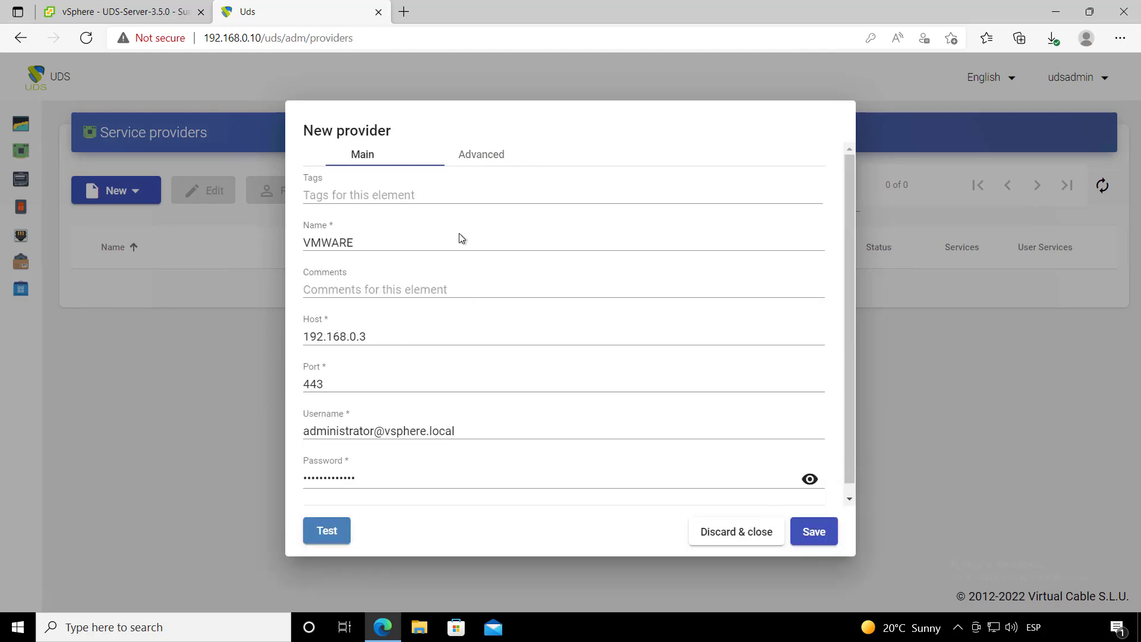
scroll(416, 387, "down", 1)
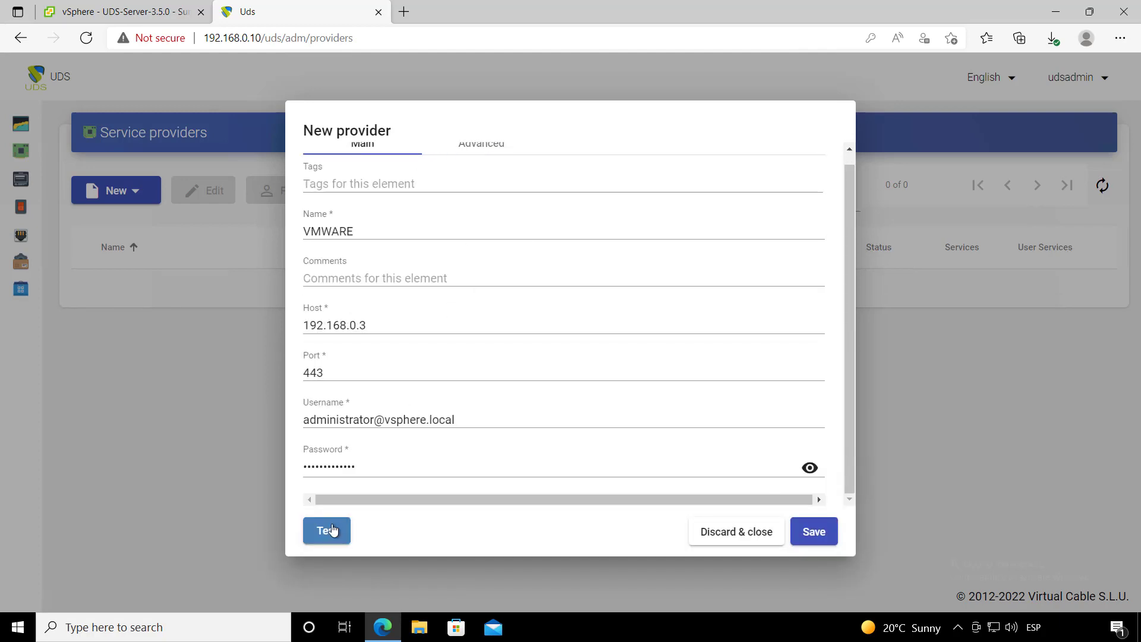
left_click(331, 530)
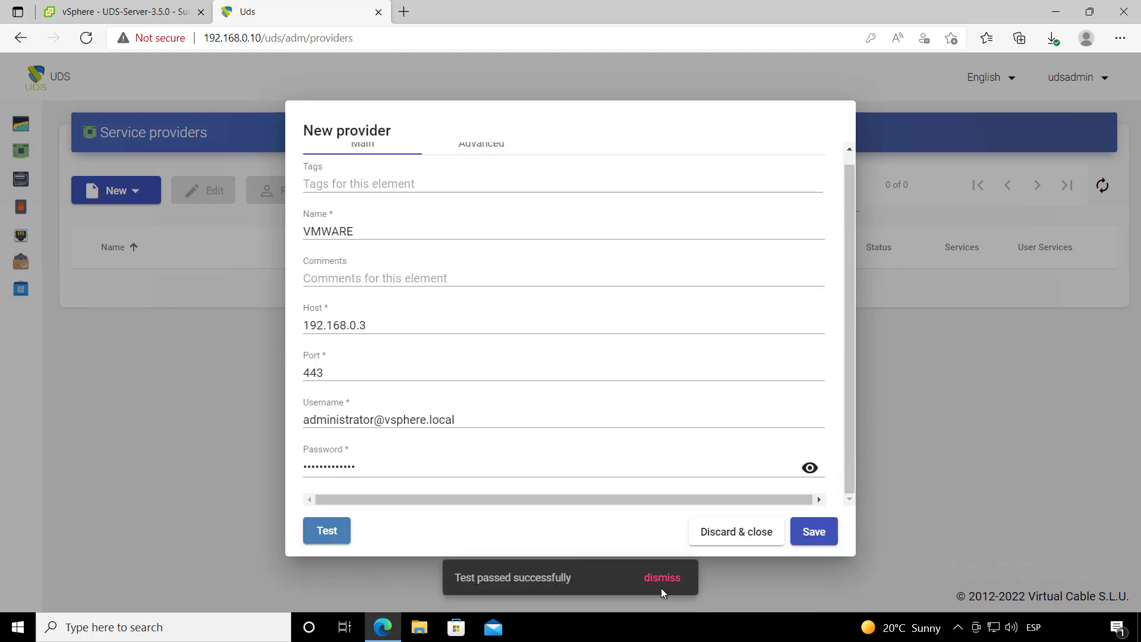
left_click(819, 534)
left_click(254, 298)
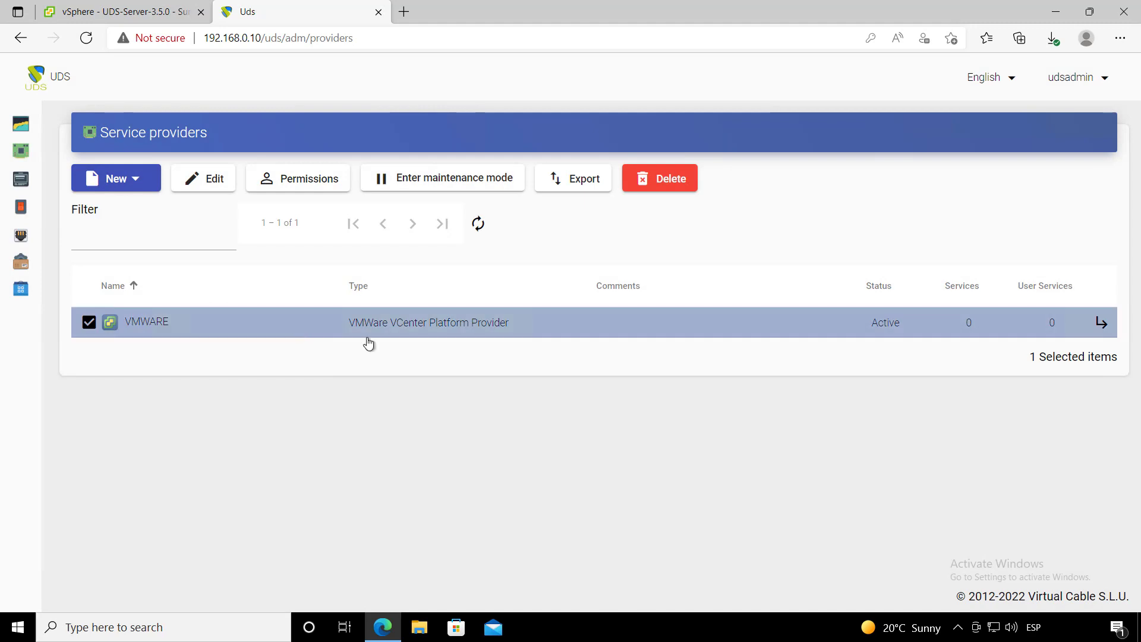
- Add a Clone based - Linked service under the VMWARE provider's Services
left_click(1101, 324)
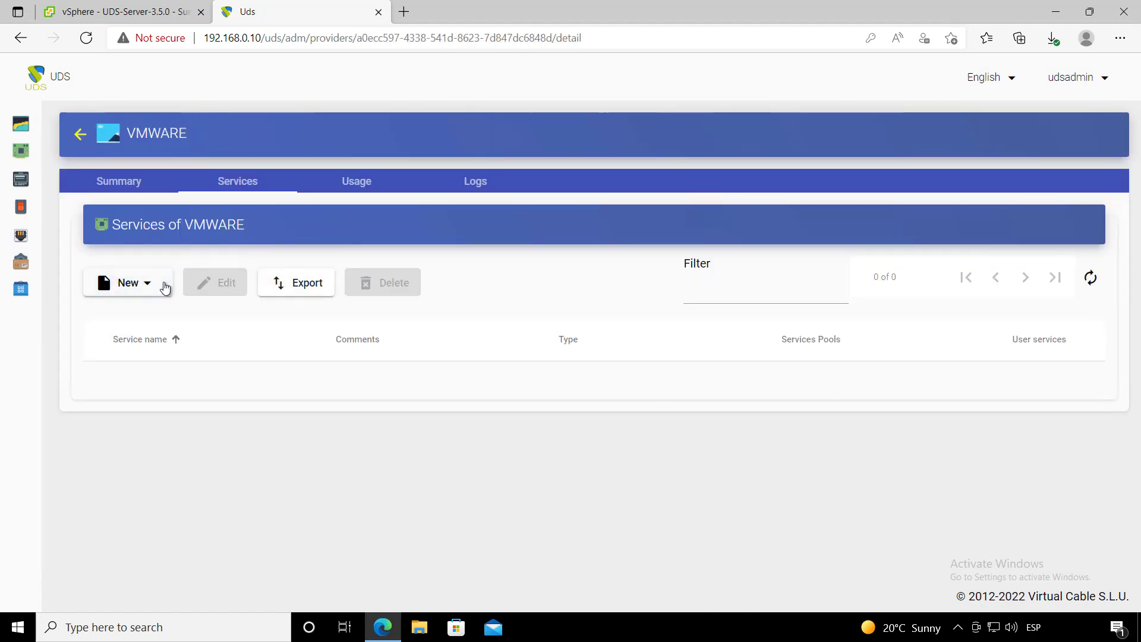
left_click(159, 288)
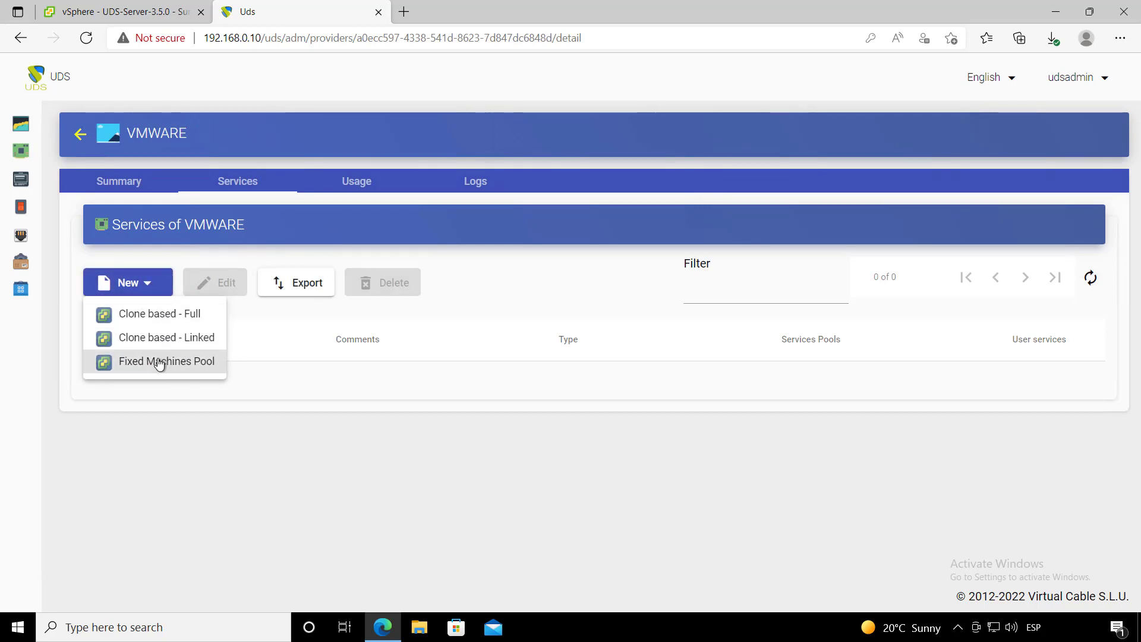
left_click(145, 286)
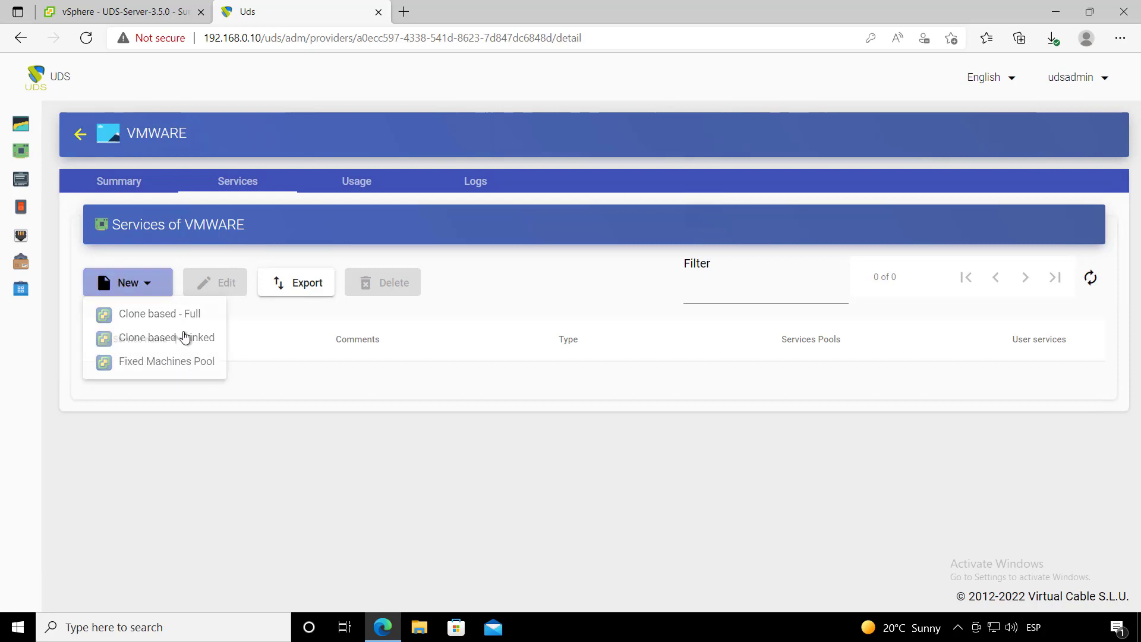
left_click(148, 294)
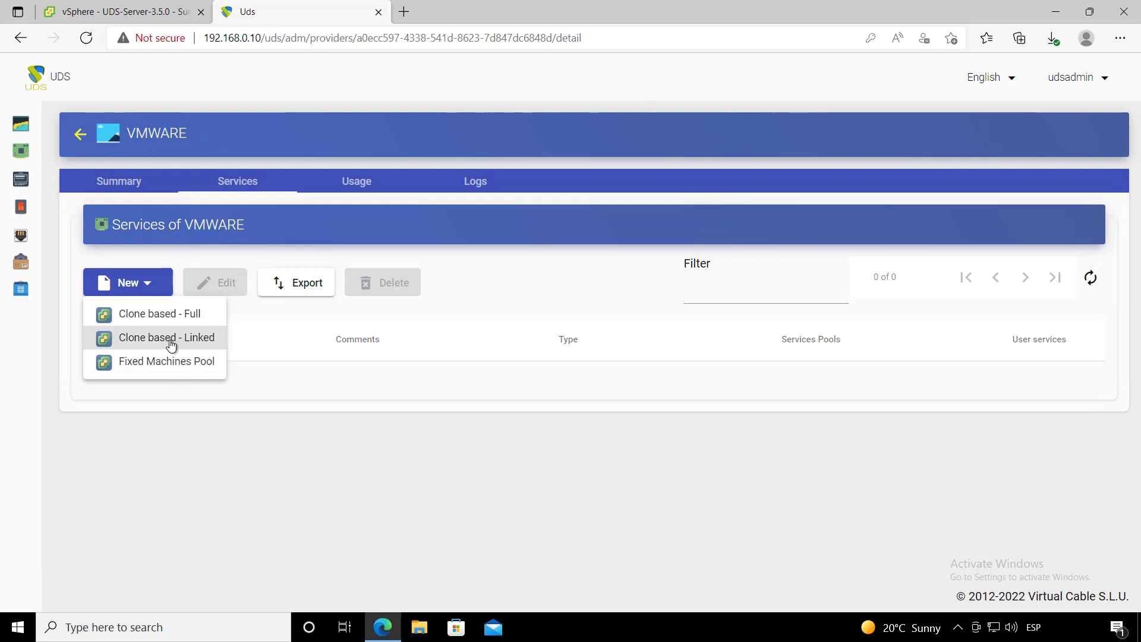
left_click(170, 342)
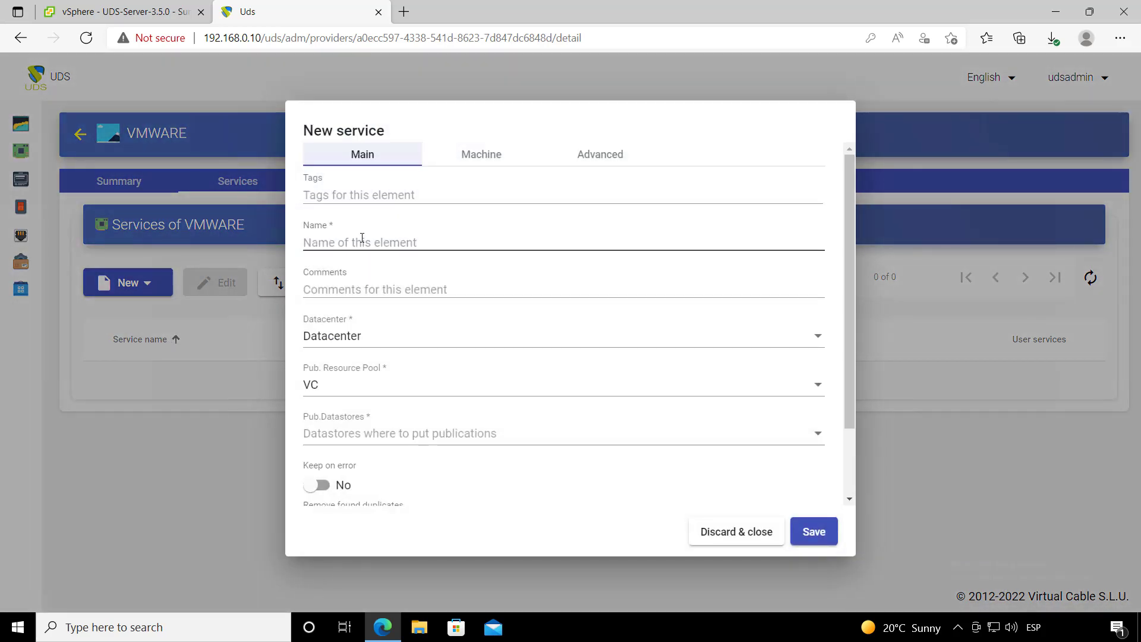
- Enter the Windows service name and keep Datacenter as the datacenter
left_click(388, 245)
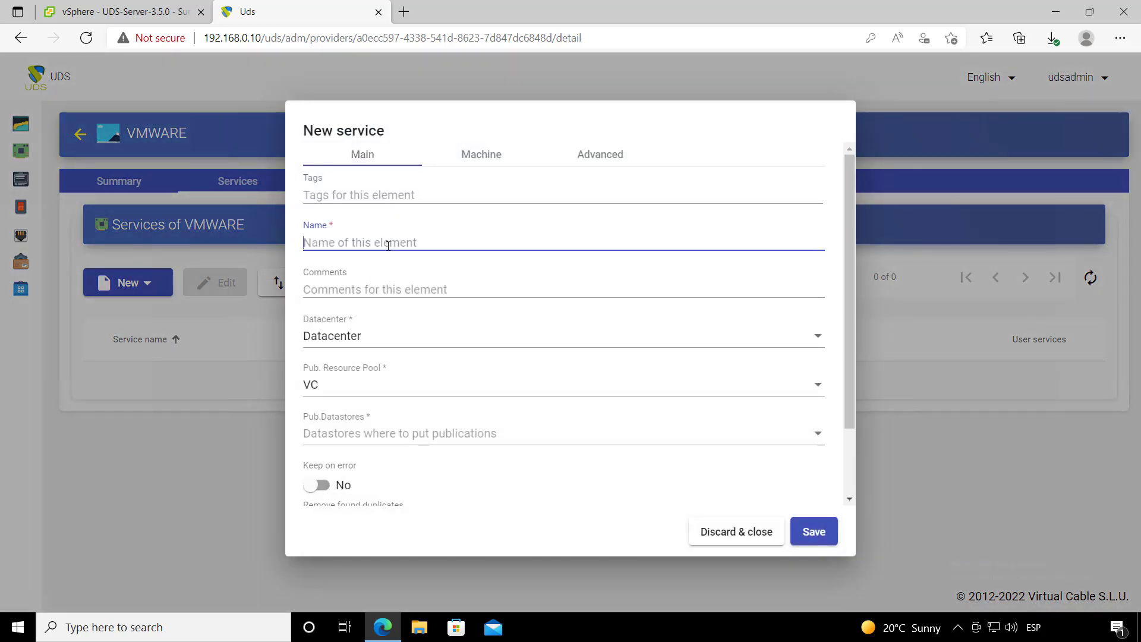
type("Windows 10")
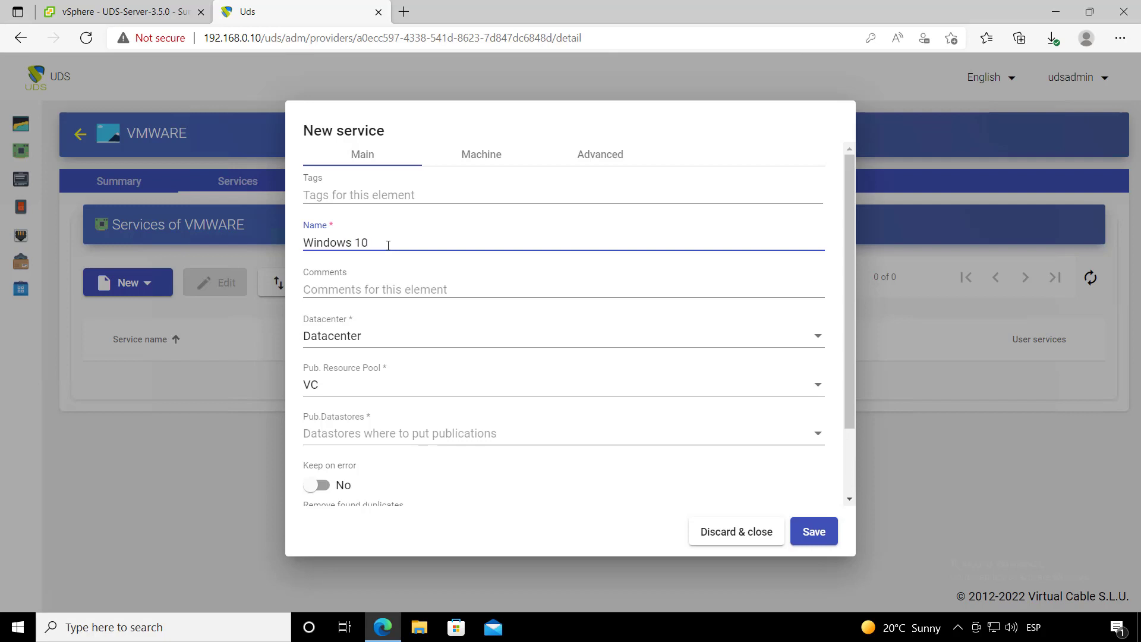
left_click(377, 334)
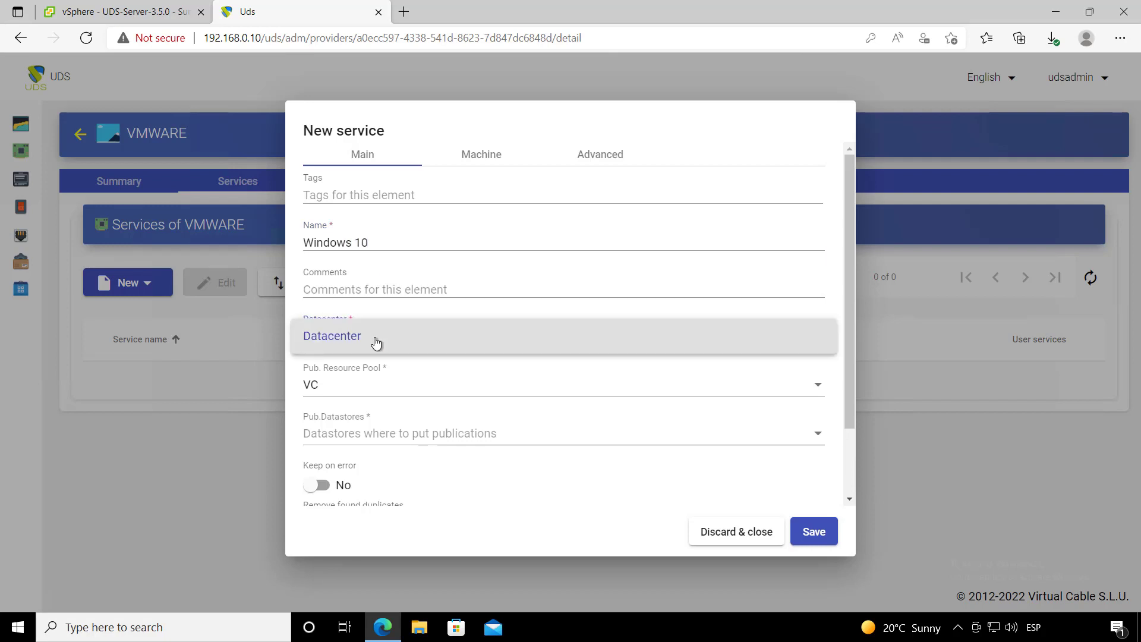
left_click(351, 343)
scroll(369, 350, "down", 1)
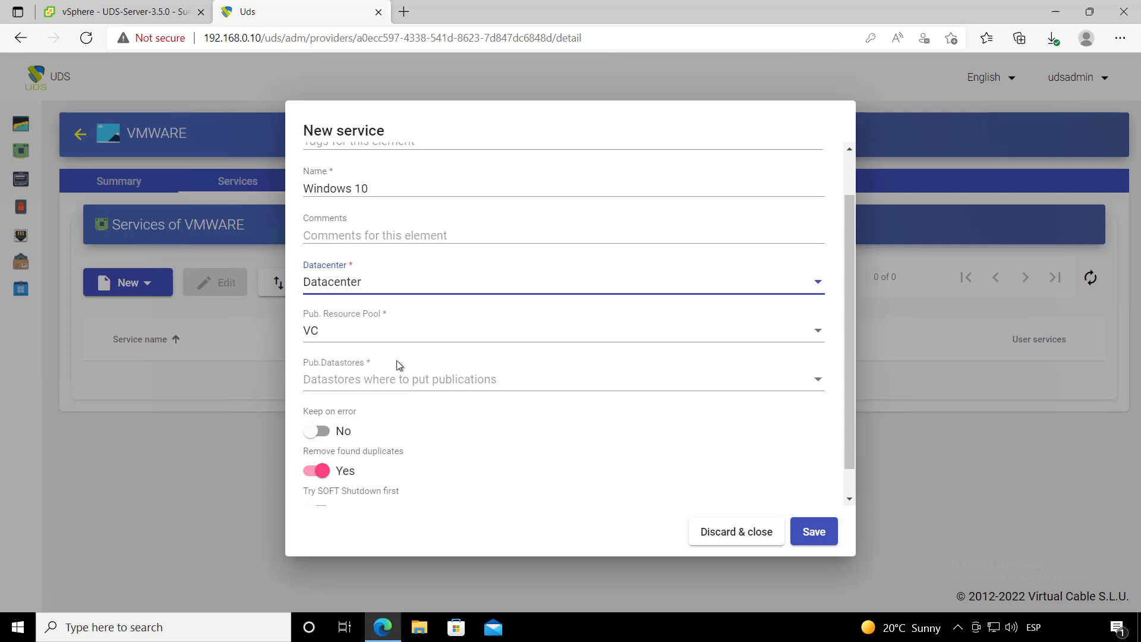
- Set publication resource pool VC/UDS 3.5/Publications and publication datastores SSD-1 and SSD-2
left_click(369, 332)
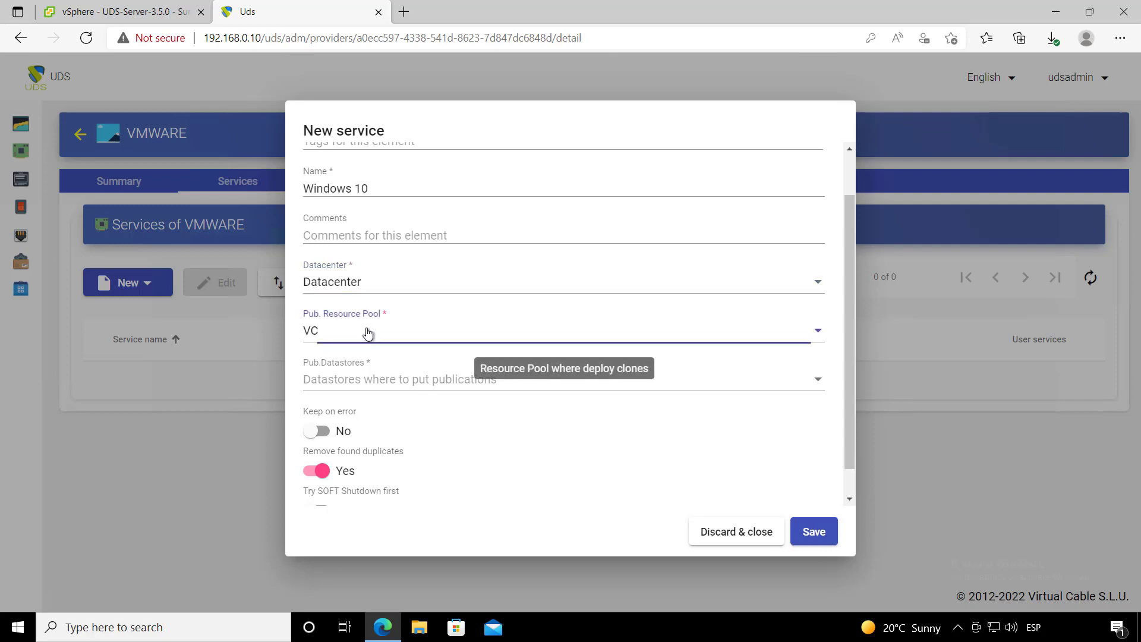
scroll(397, 346, "down", 2)
scroll(397, 347, "down", 5)
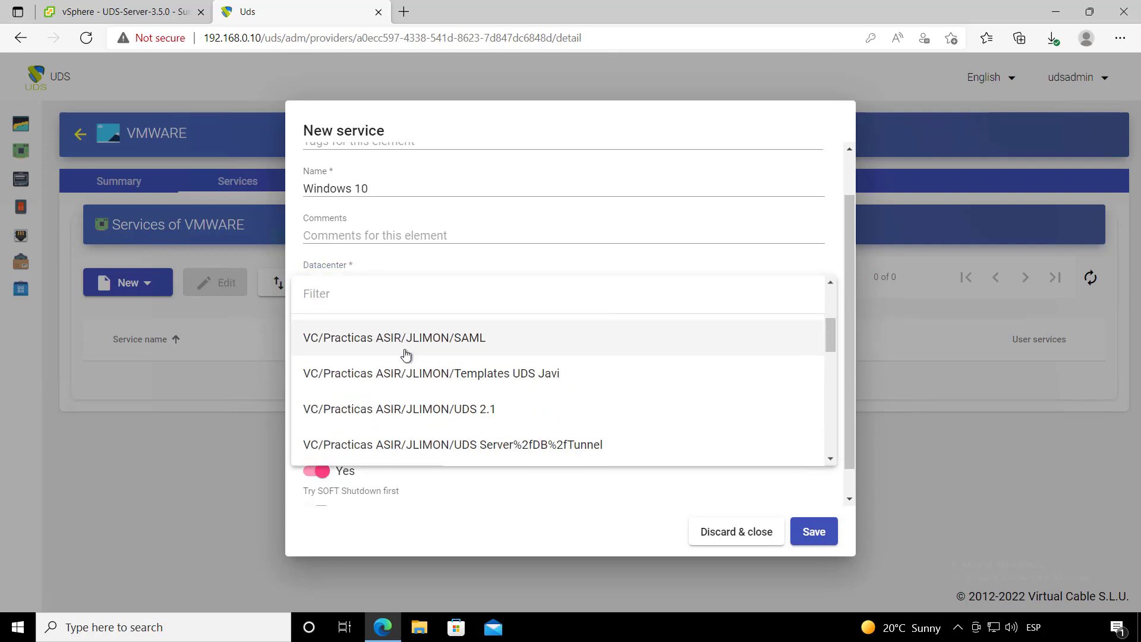
type("pub")
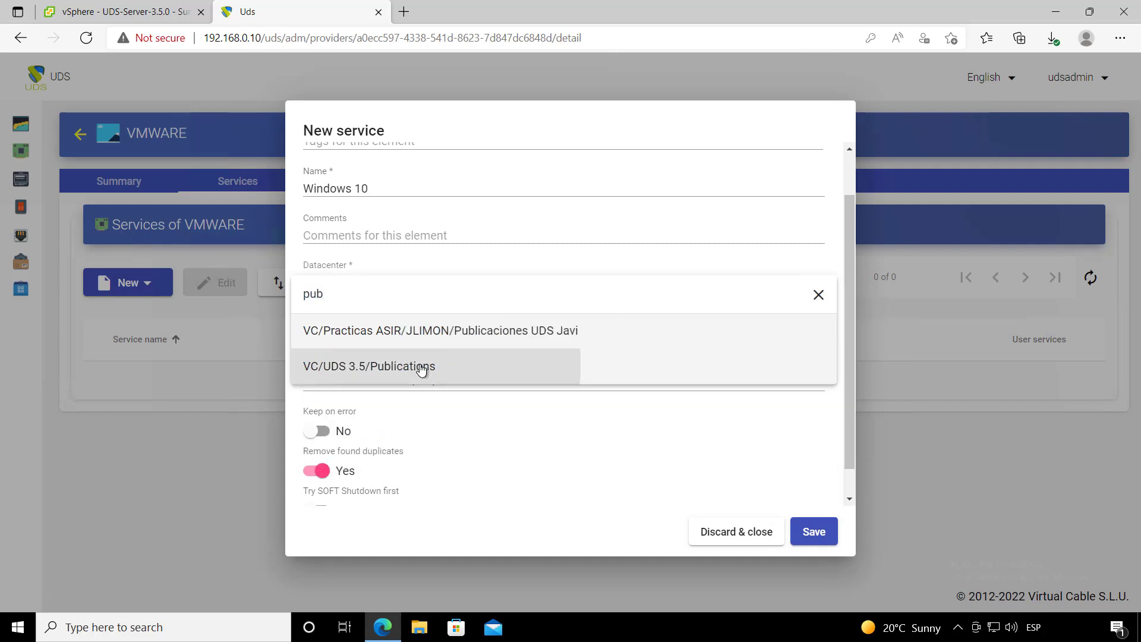
left_click(416, 366)
left_click(413, 378)
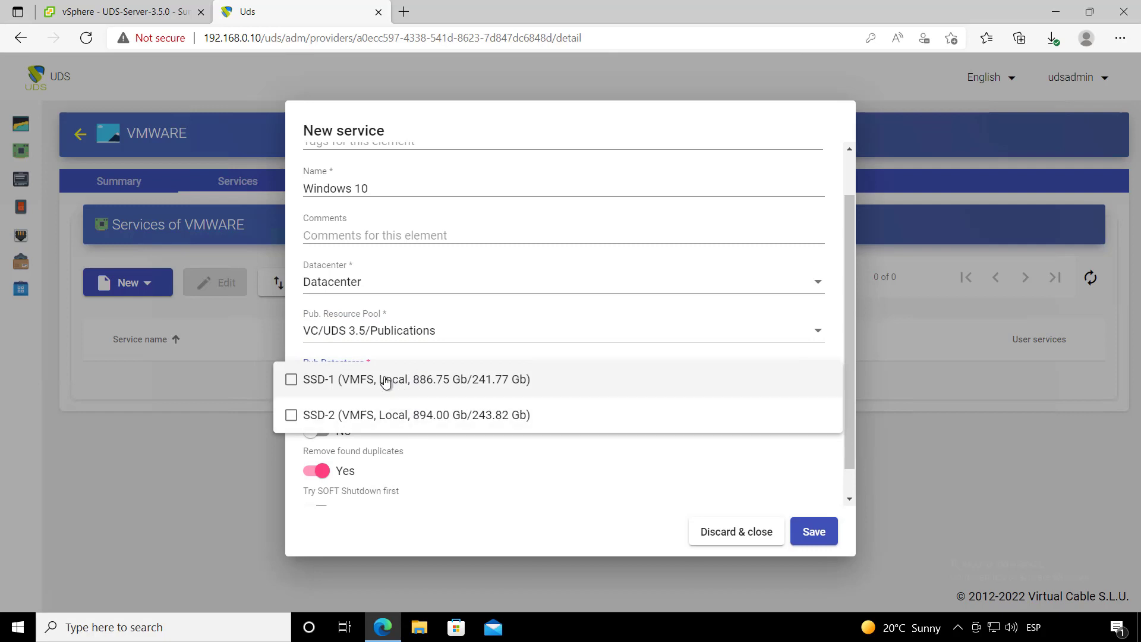
left_click(387, 381)
left_click(408, 412)
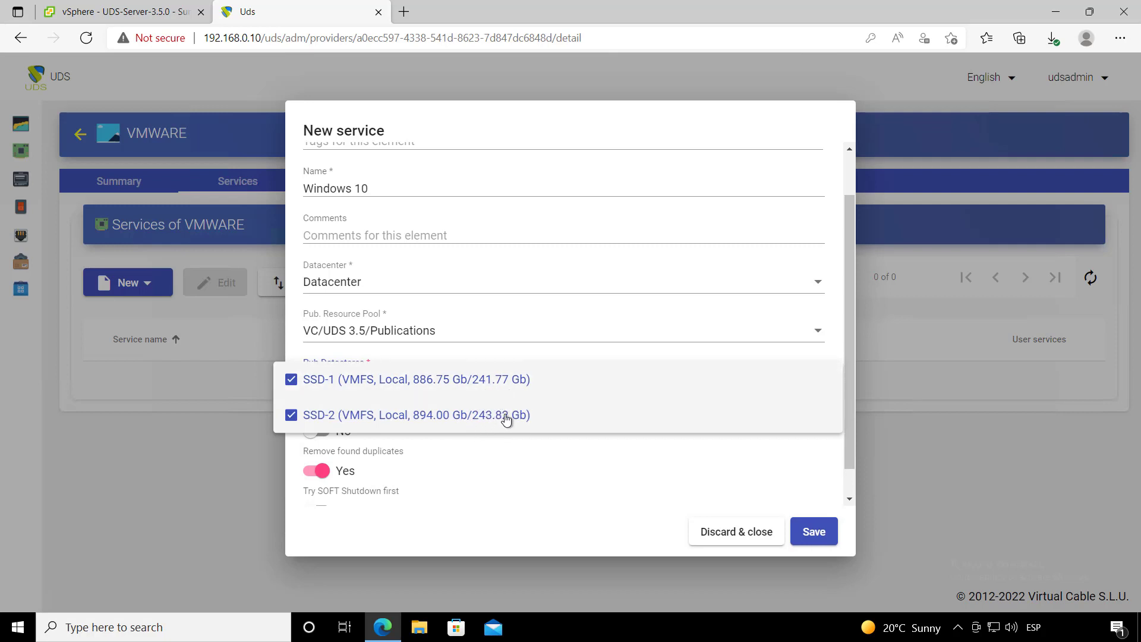
left_click(513, 474)
- On the Machine tab, set resource pool VC/UDS 3.5/Templates and base machine Windows 10 Template
scroll(484, 461, "down", 1)
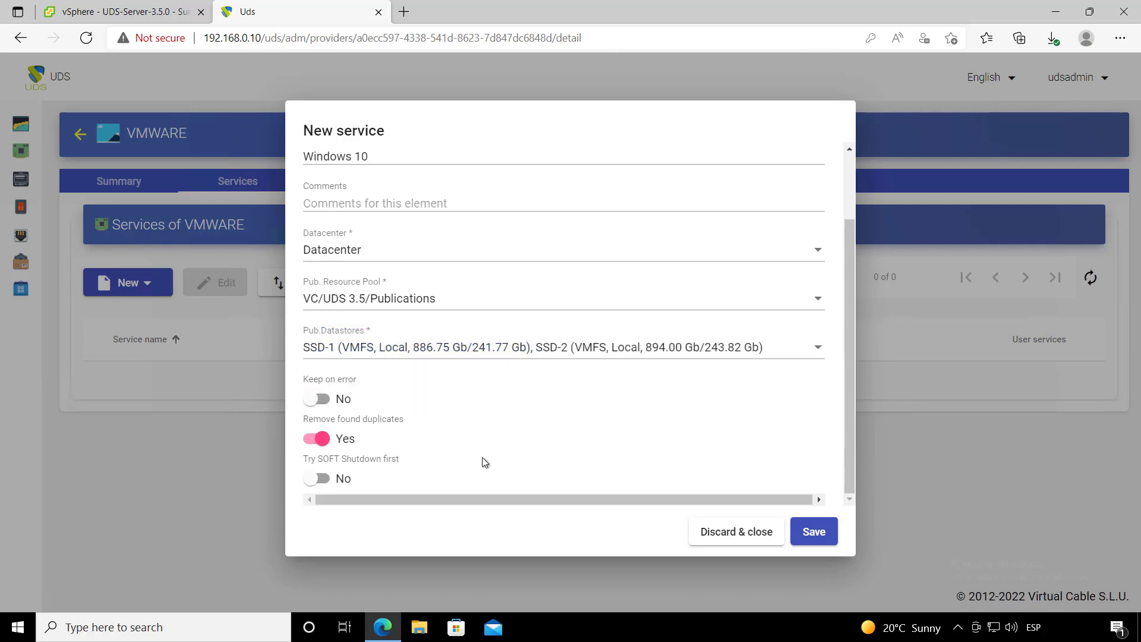
scroll(484, 452, "up", 3)
left_click(501, 166)
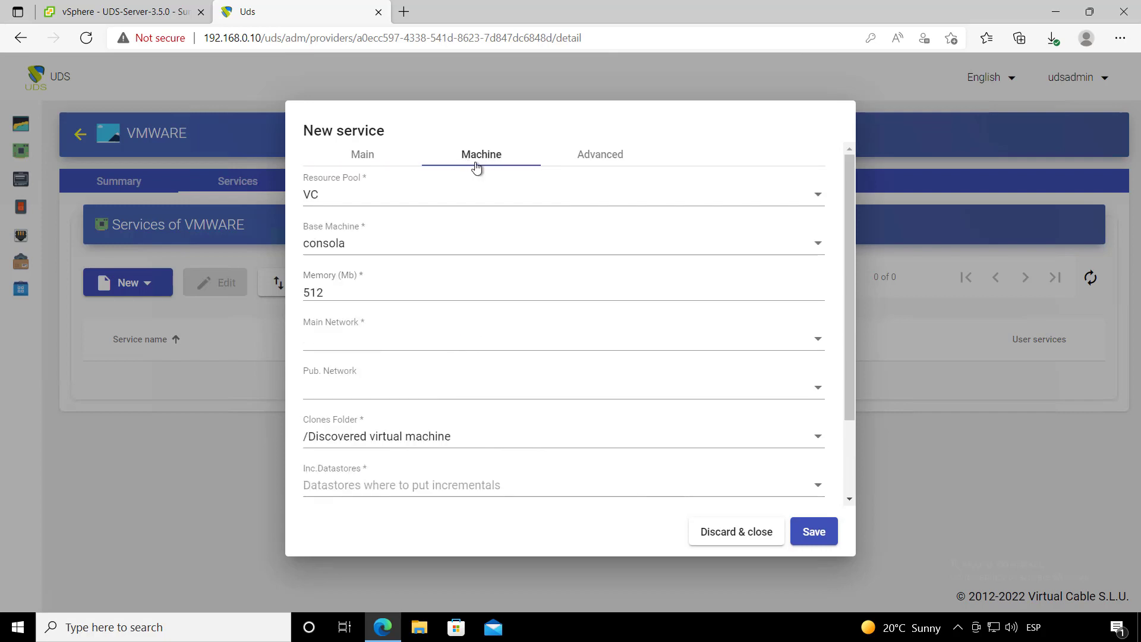
left_click(365, 200)
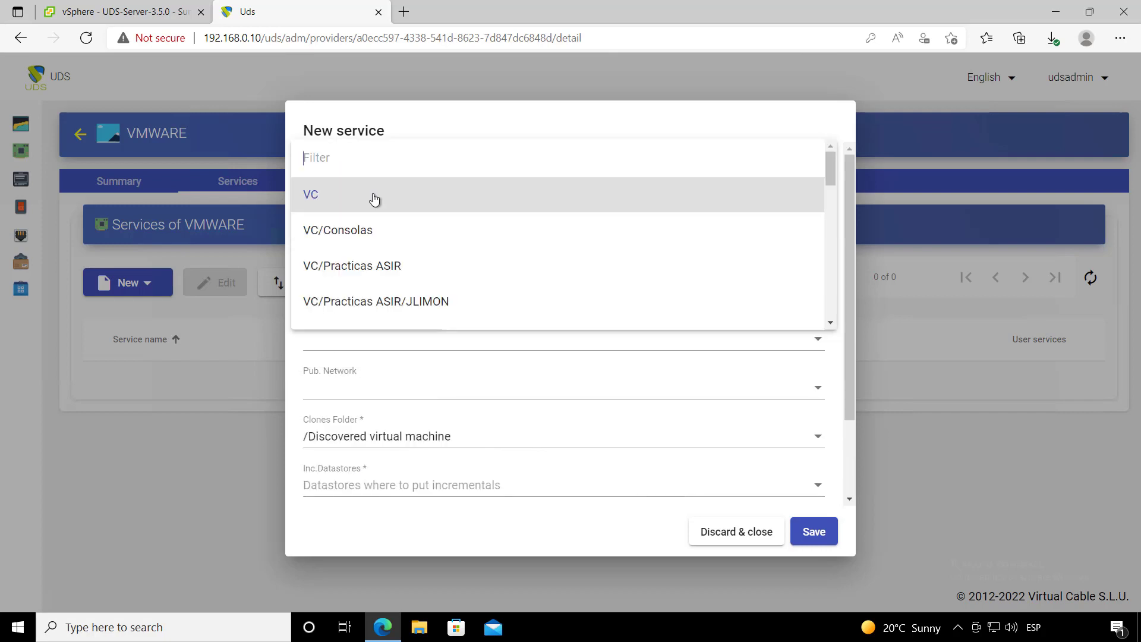
scroll(397, 221, "down", 1)
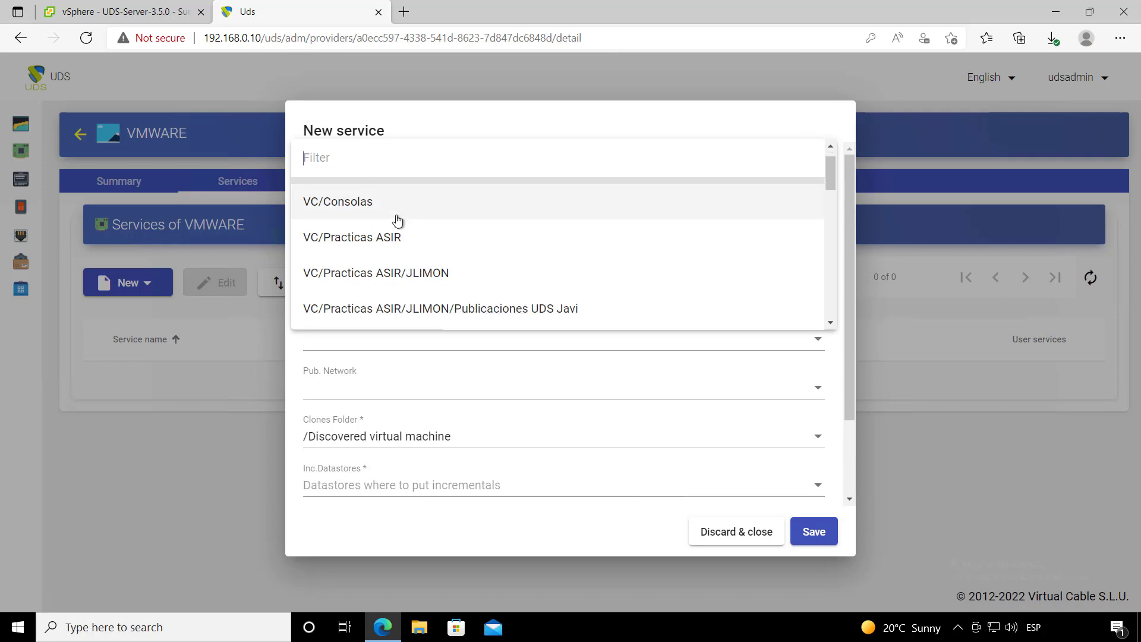
type("tem")
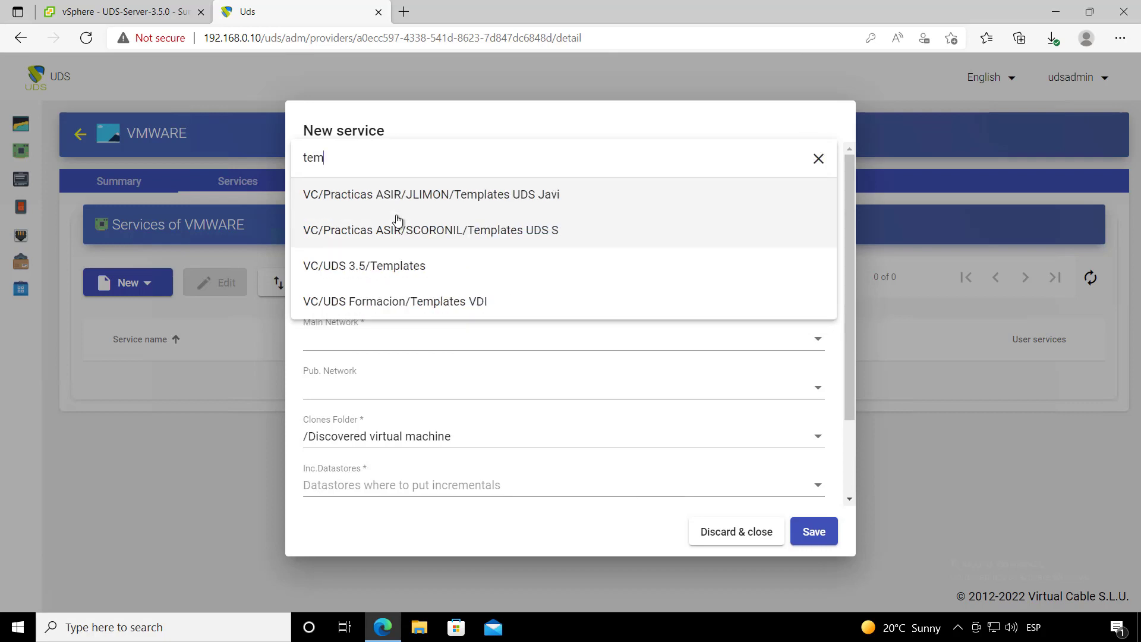
left_click(425, 265)
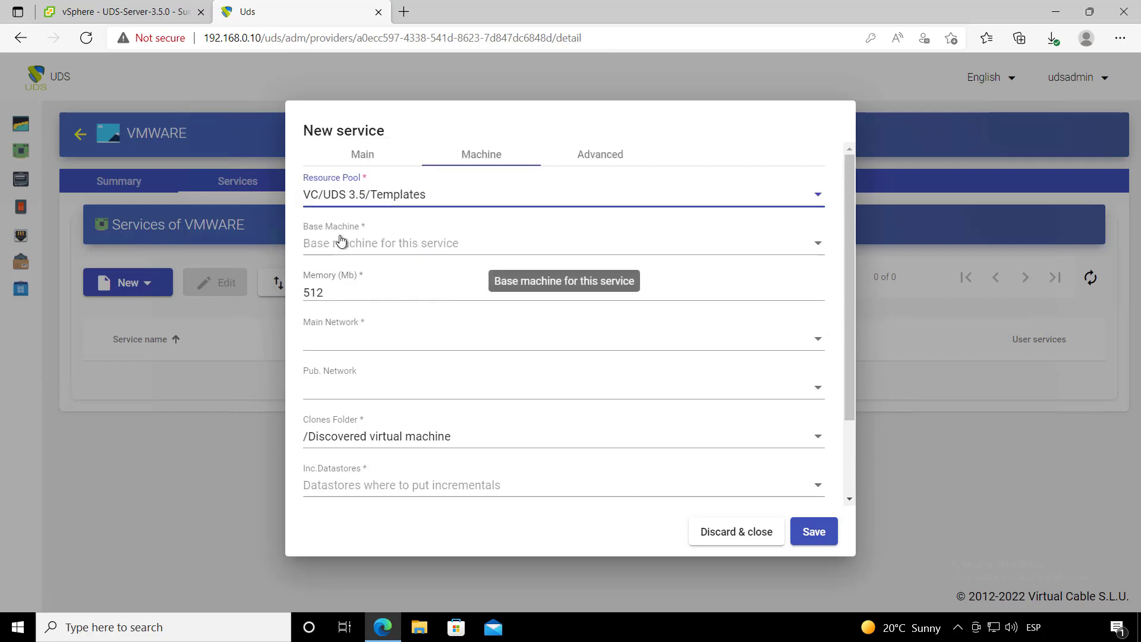
left_click(372, 250)
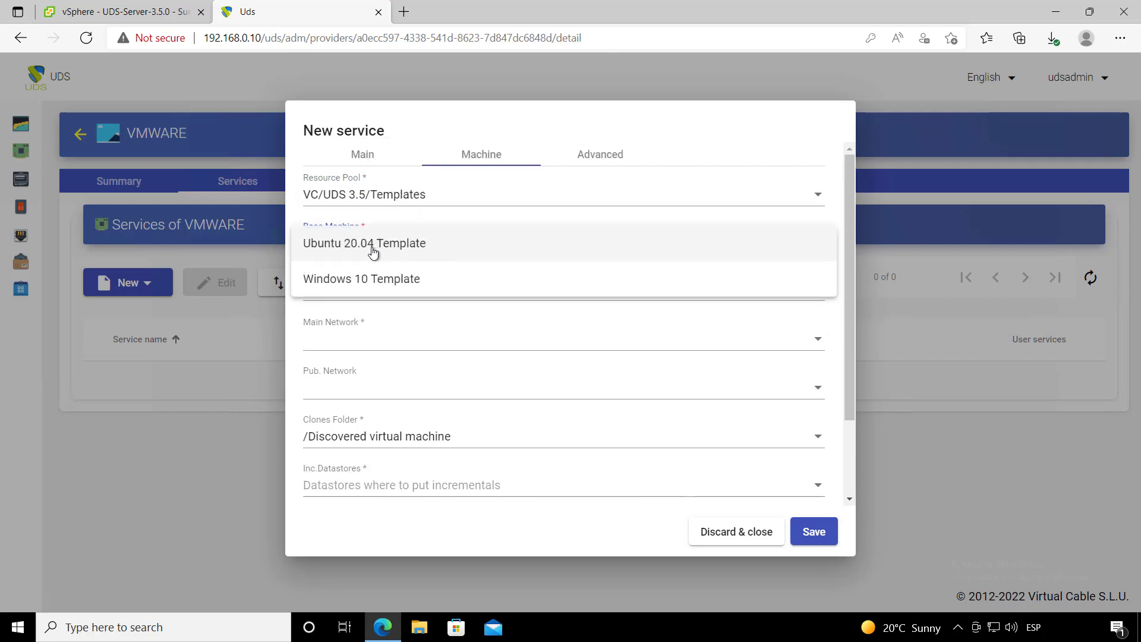
left_click(408, 281)
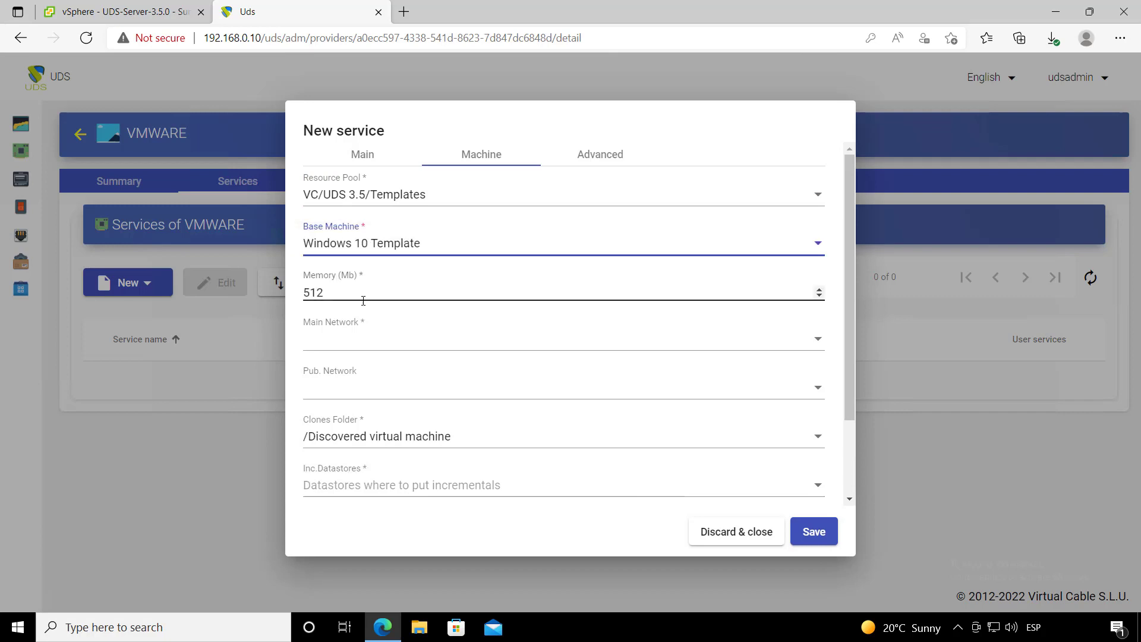
- Set memory to 2048 MB and both main and publication networks to Lan
left_click_drag(367, 292, 290, 295)
type("2048")
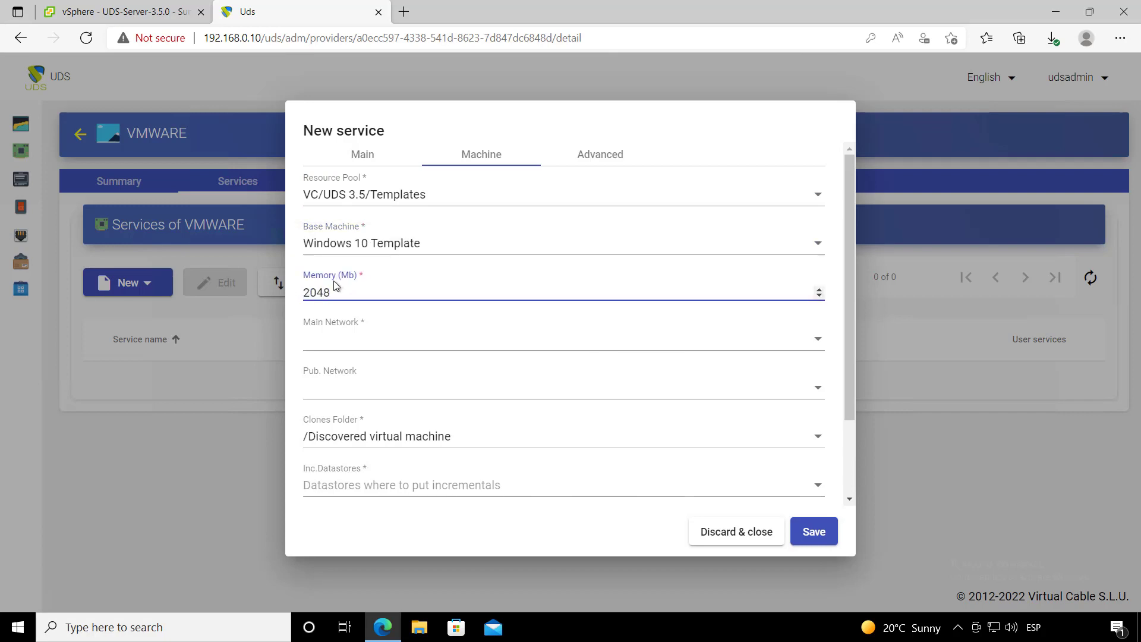
left_click(370, 346)
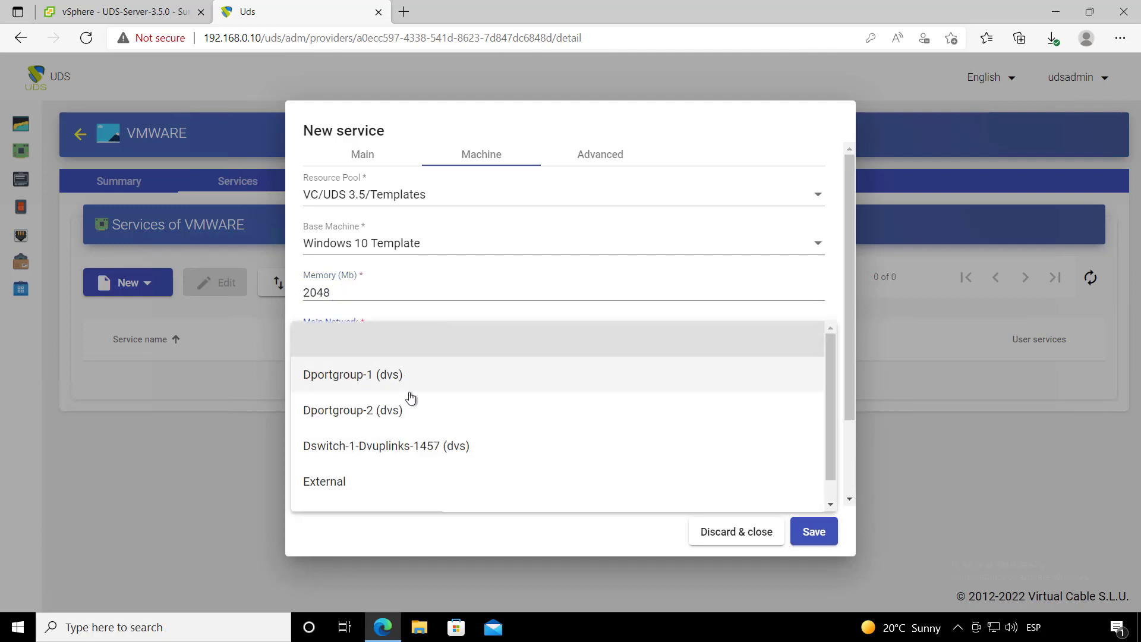
scroll(384, 487, "down", 1)
left_click(384, 487)
left_click(393, 391)
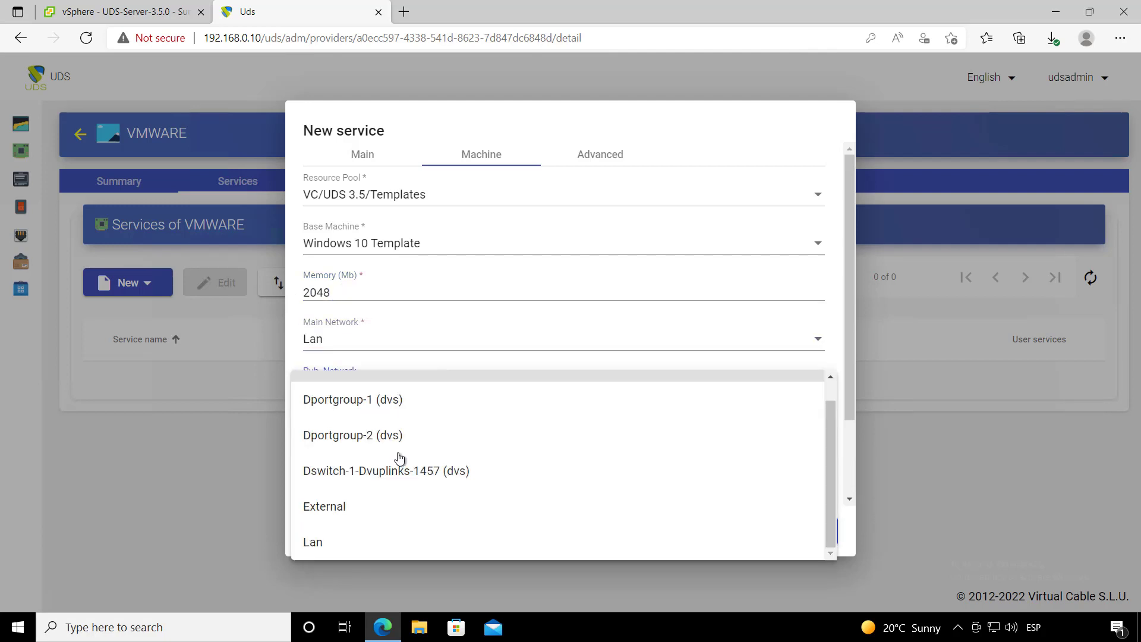
left_click(387, 541)
scroll(445, 413, "down", 2)
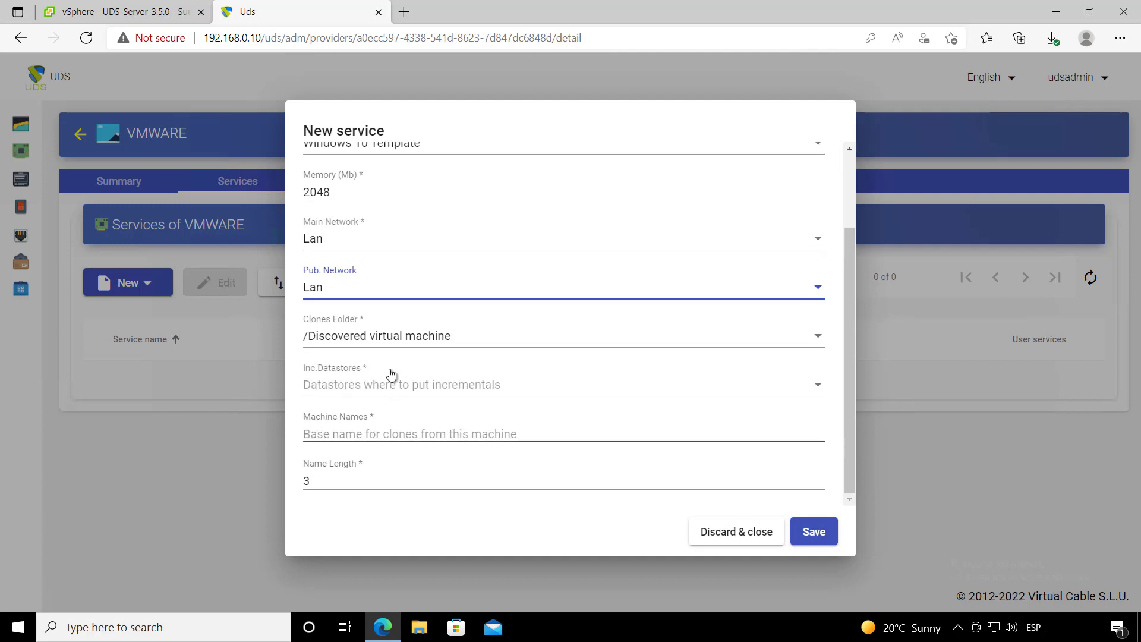
- Keep /Discovered virtual machine as clones folder; use SSD-1 and SSD-2 for incrementals
left_click(384, 344)
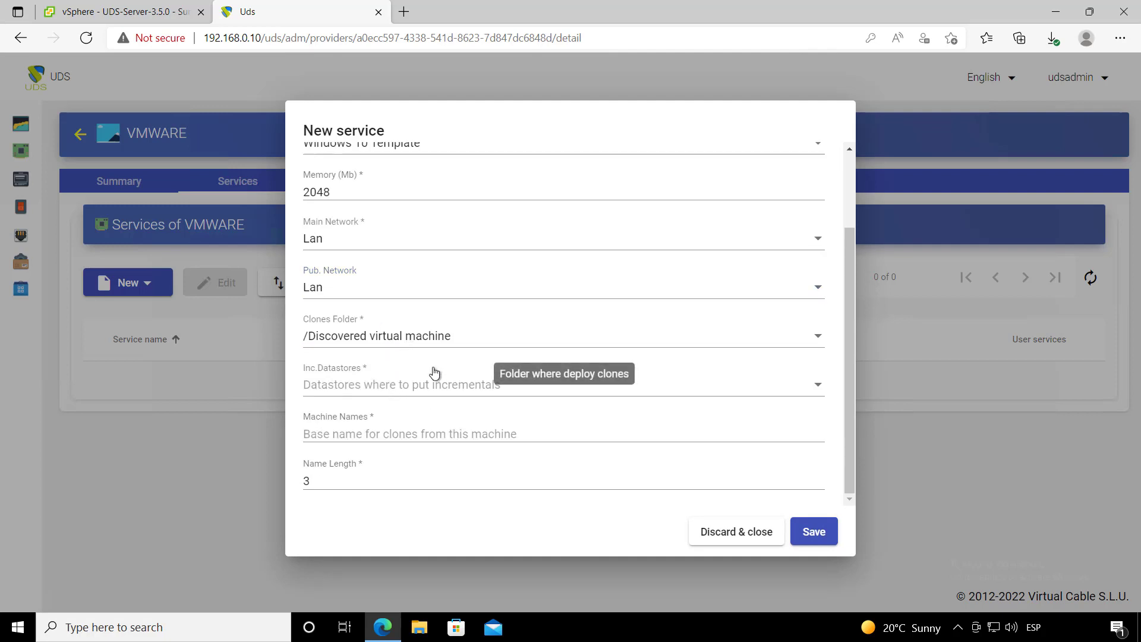
left_click(466, 494)
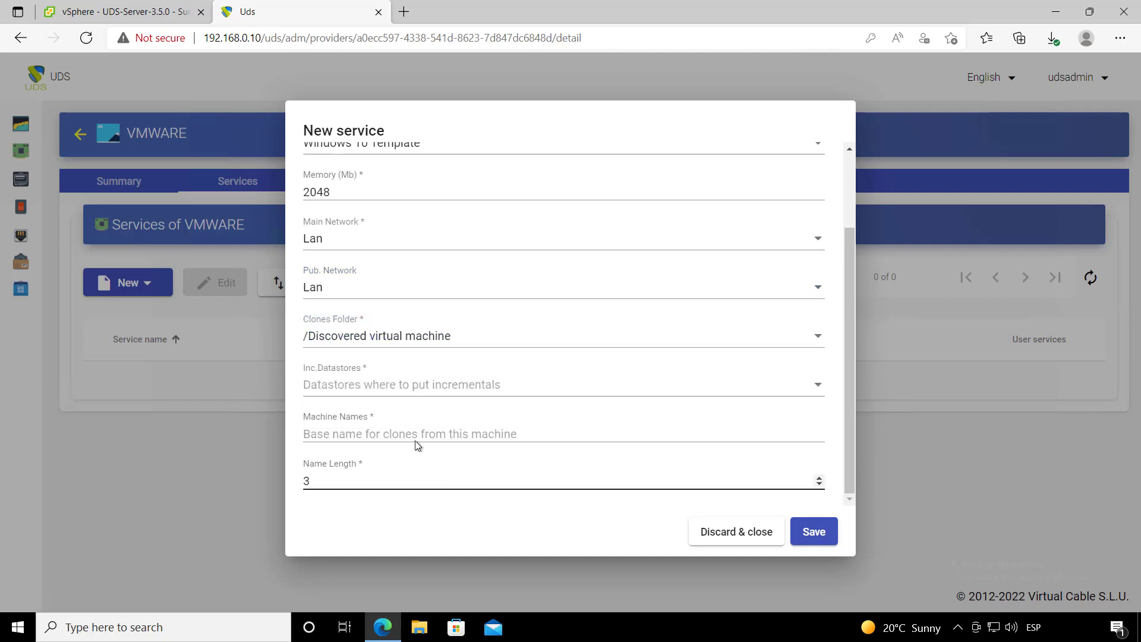
left_click(400, 389)
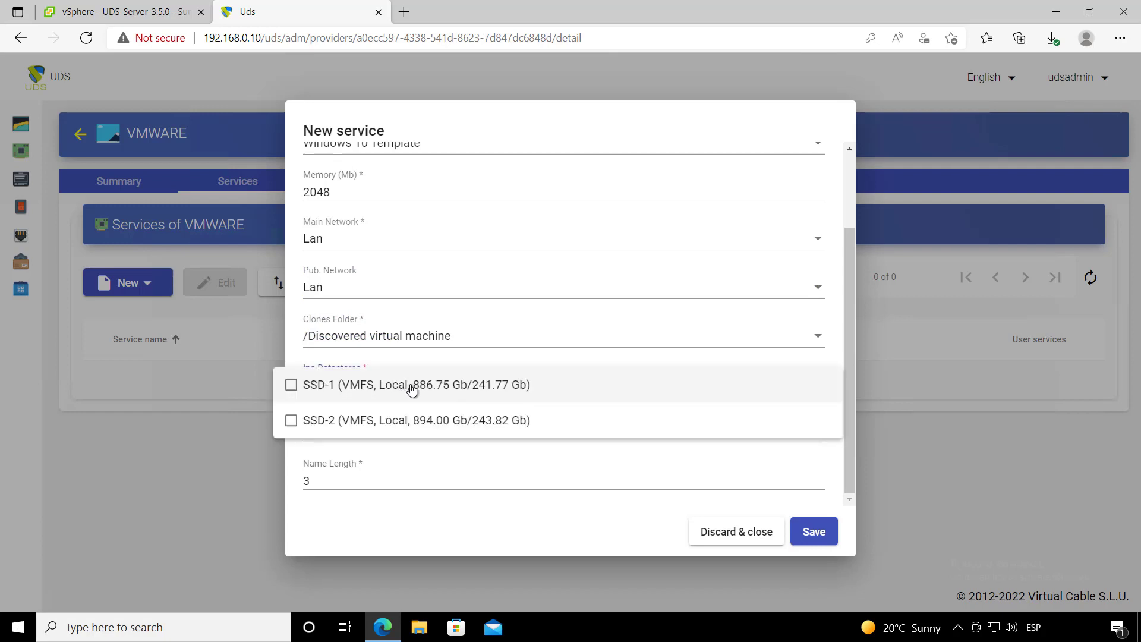
left_click(393, 388)
left_click(426, 416)
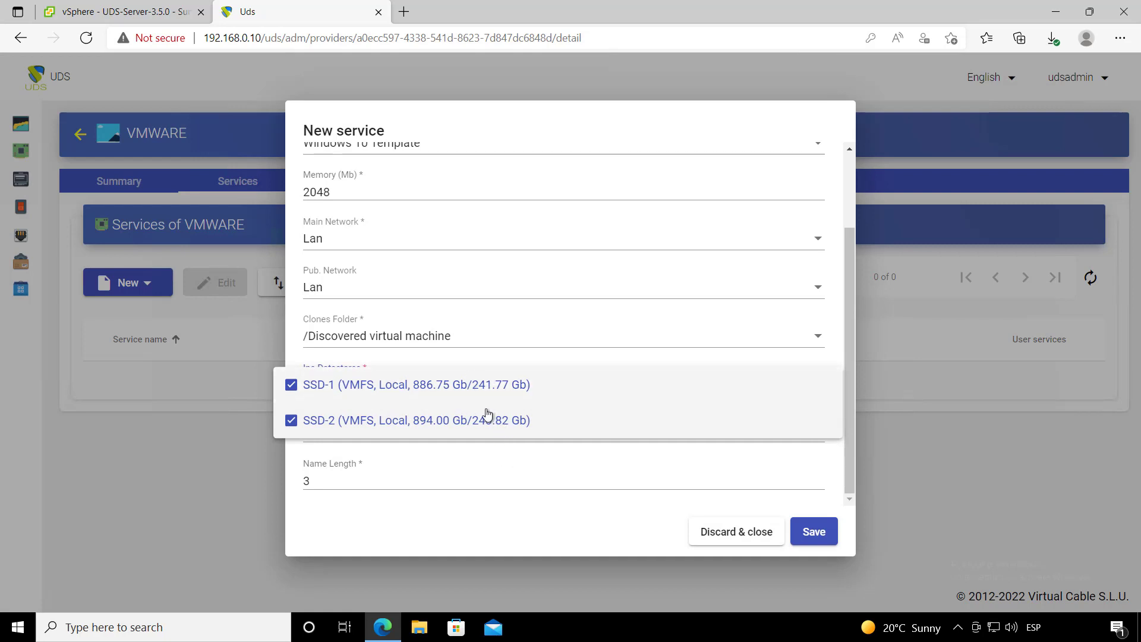
left_click(499, 469)
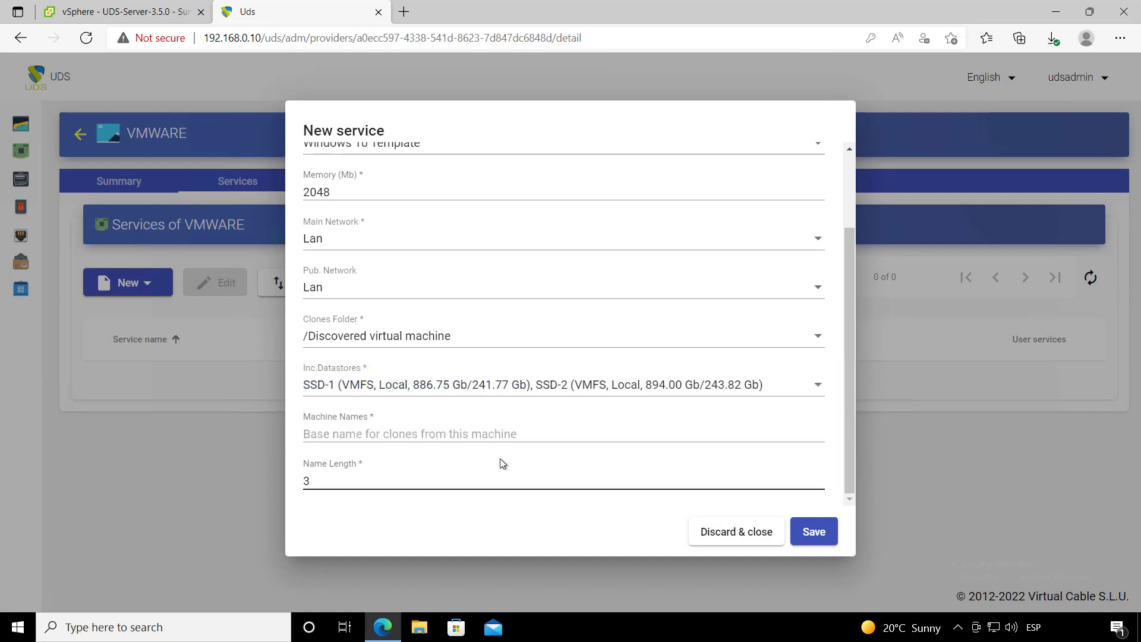
- Set the clone machine names to win10- with a name length of 3
left_click(437, 431)
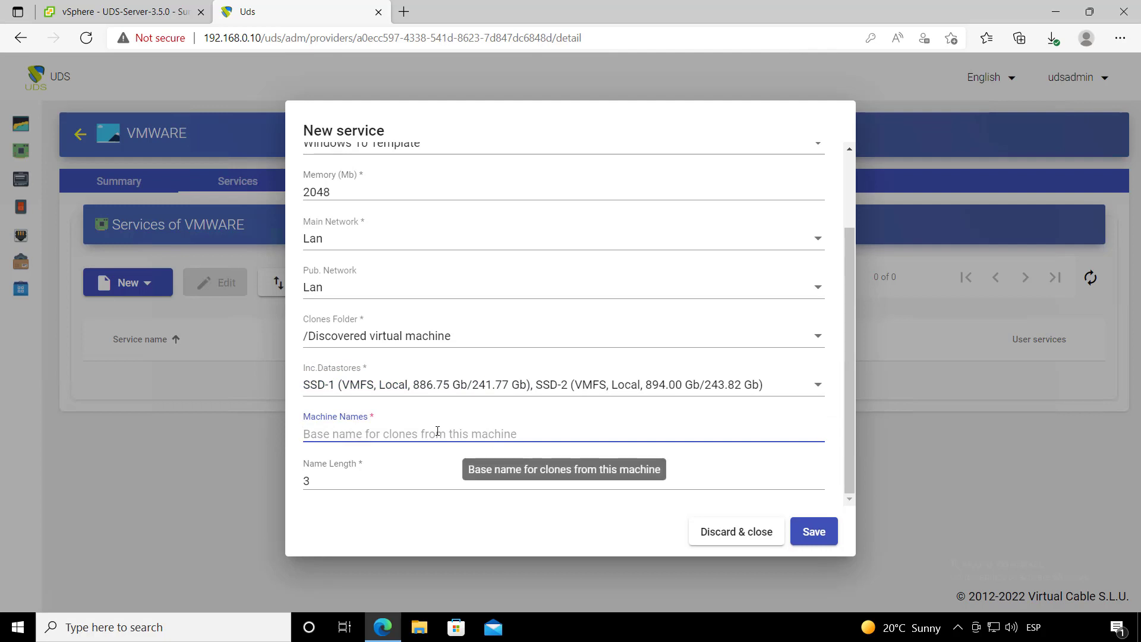
type("win10-")
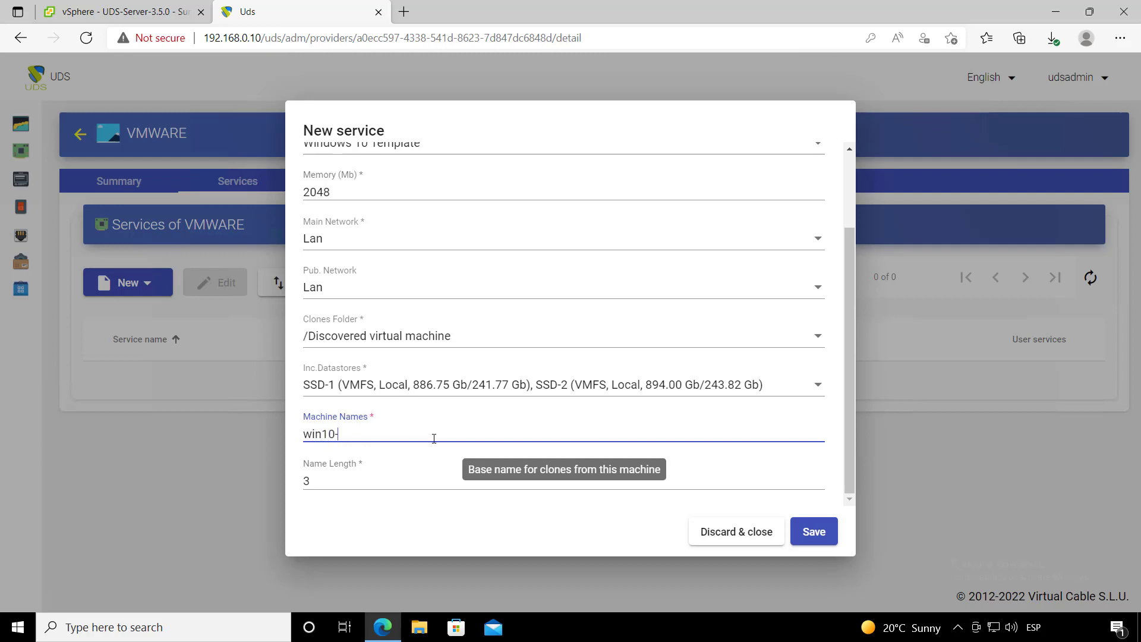
left_click(326, 485)
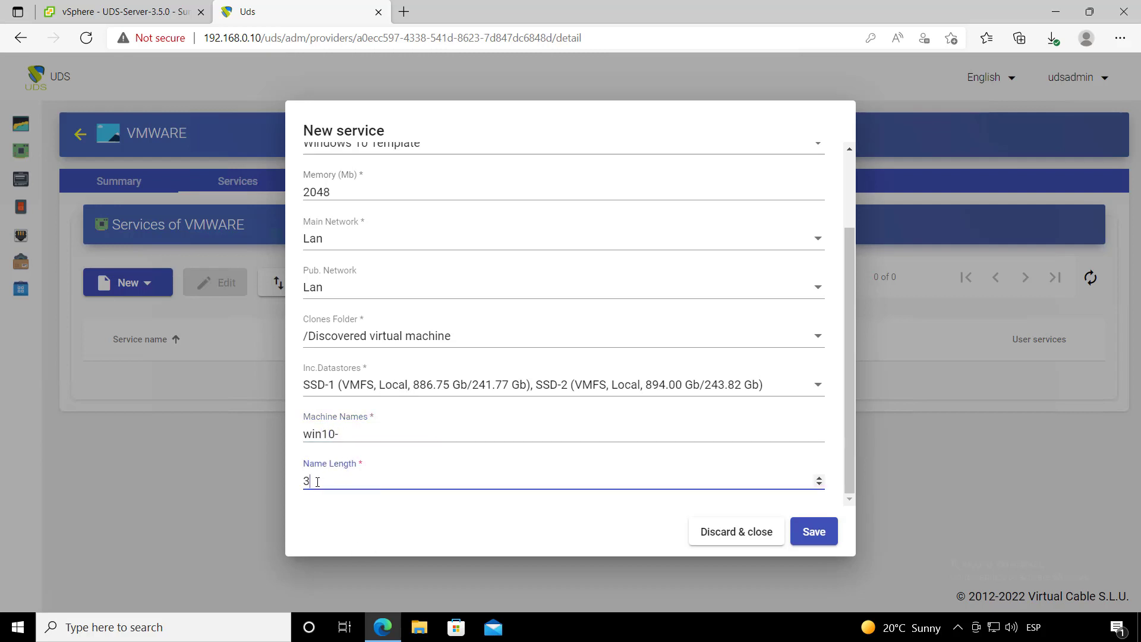
left_click_drag(343, 434, 295, 439)
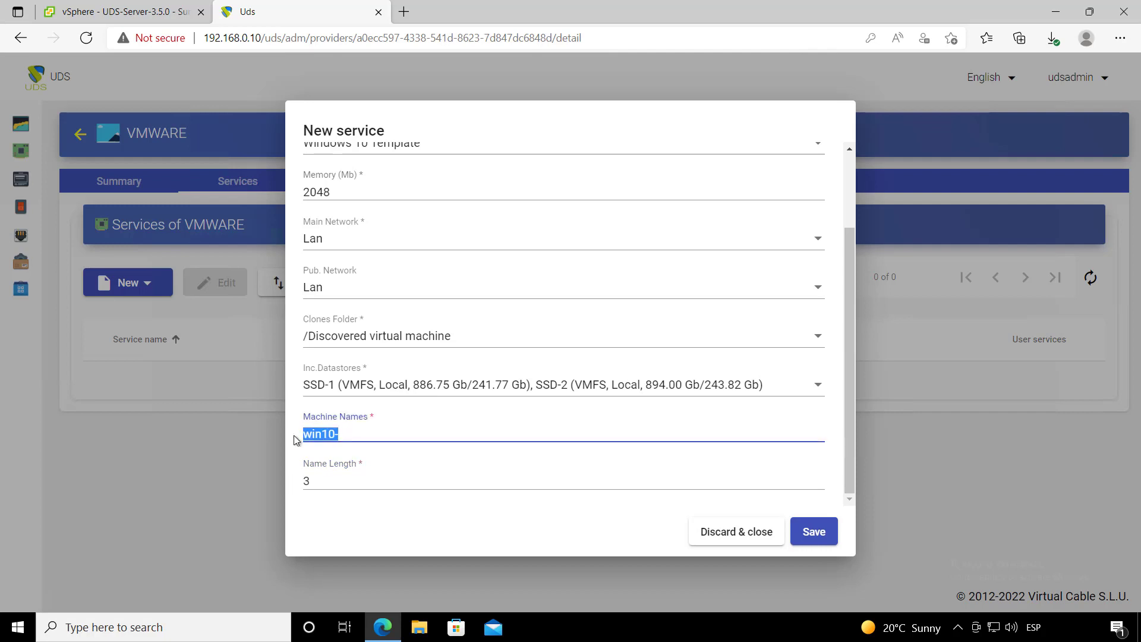
left_click(352, 434)
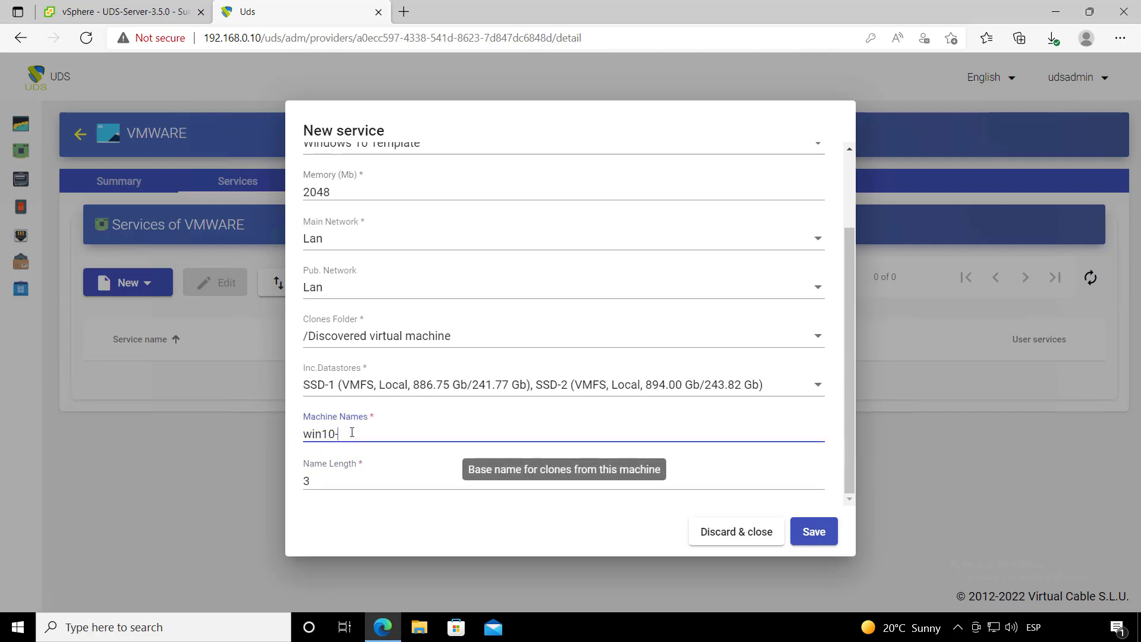
left_click_drag(318, 479, 298, 481)
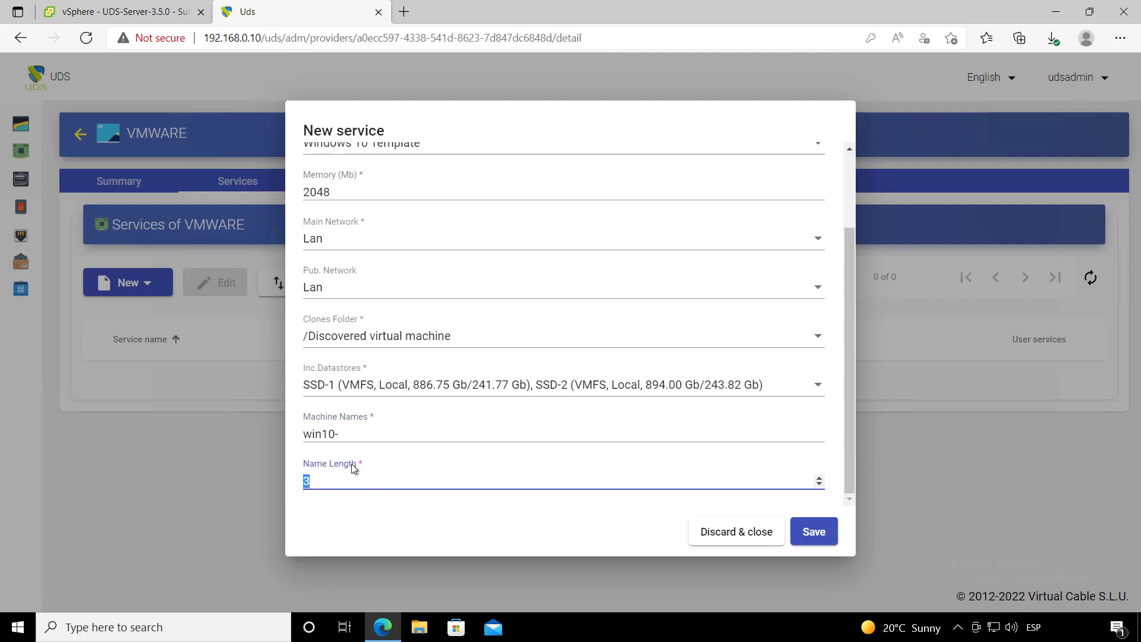
left_click(347, 435)
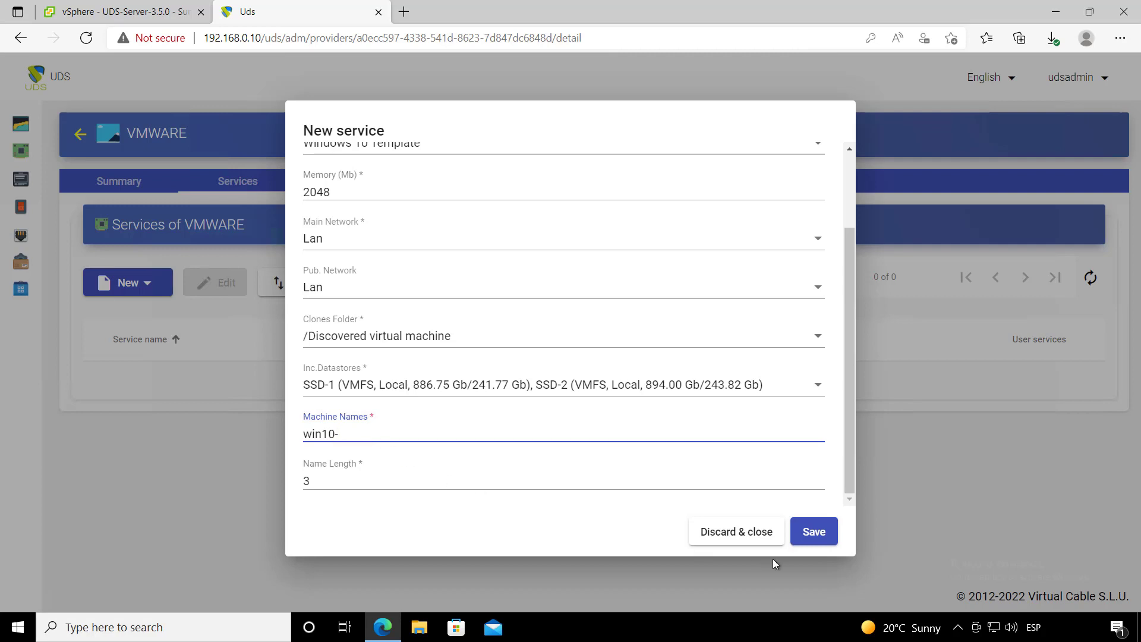
scroll(719, 491, "up", 3)
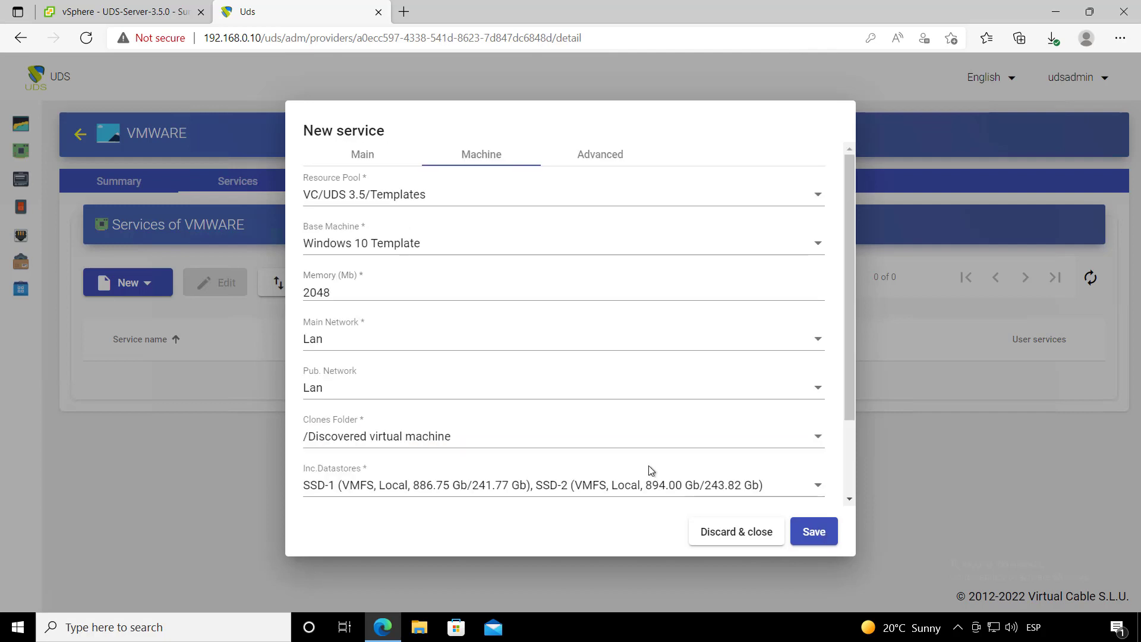
- Save the service, then check the internal database authenticator's Users and Groups tabs
left_click(813, 532)
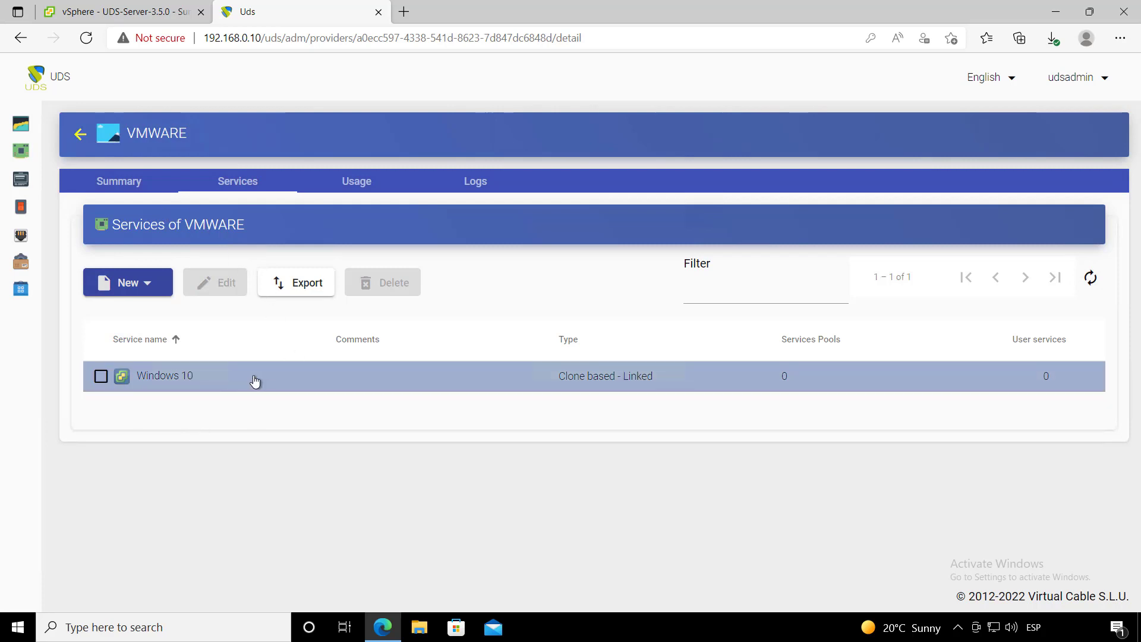
mouse_move(49, 214)
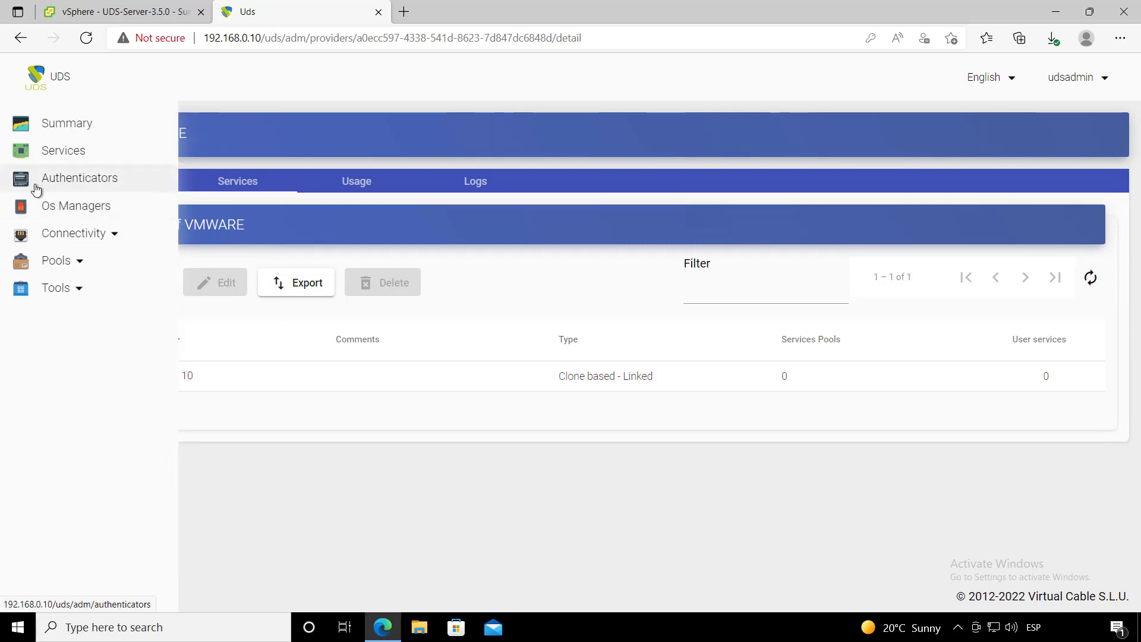
left_click(49, 185)
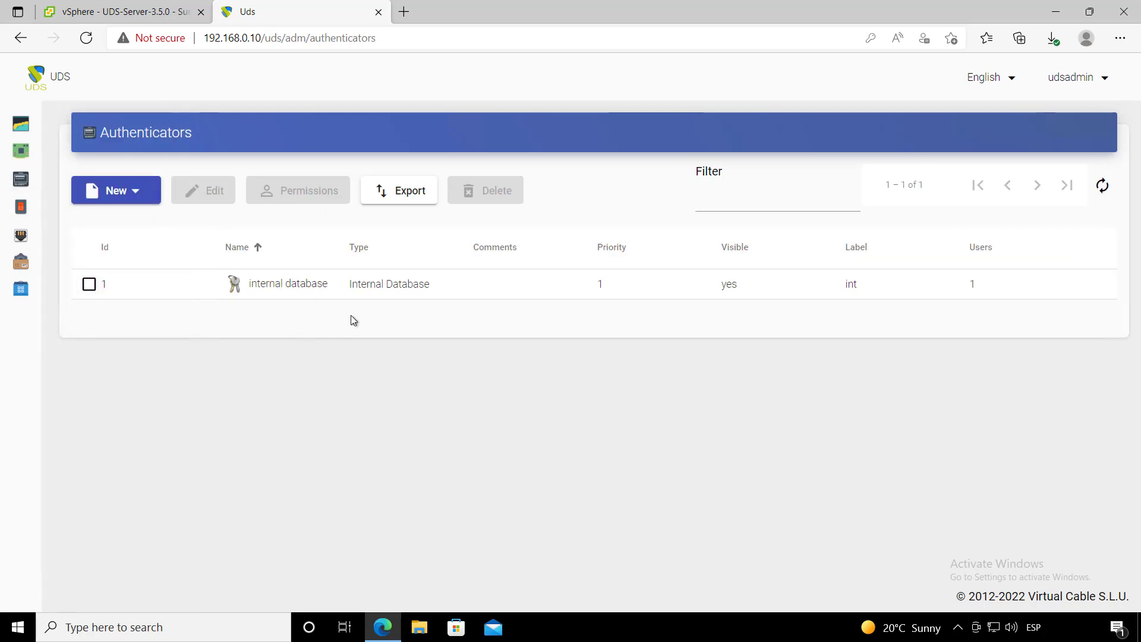
double_click(285, 291)
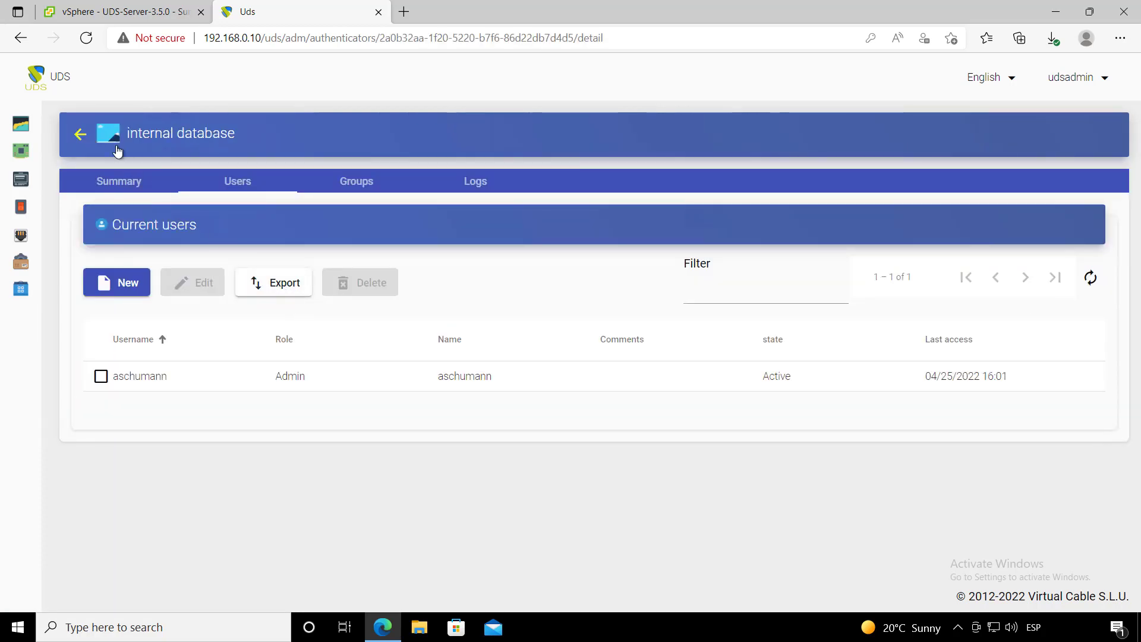
left_click(334, 188)
left_click(240, 187)
- Return to Authenticators and go to the Os Managers page
left_click(81, 134)
mouse_move(36, 212)
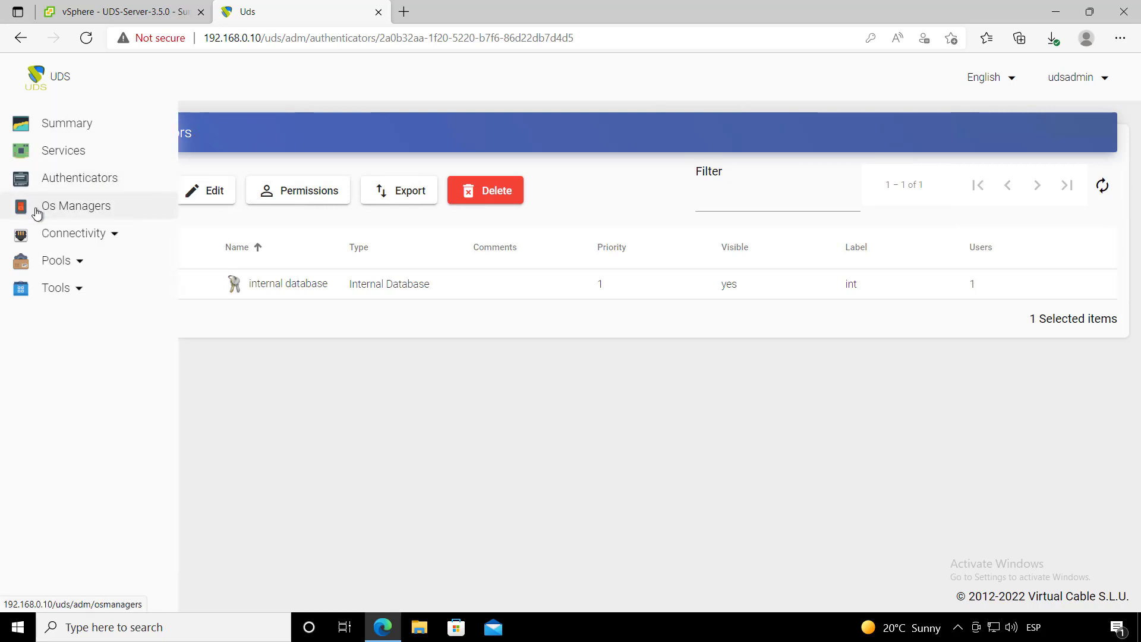
left_click(110, 209)
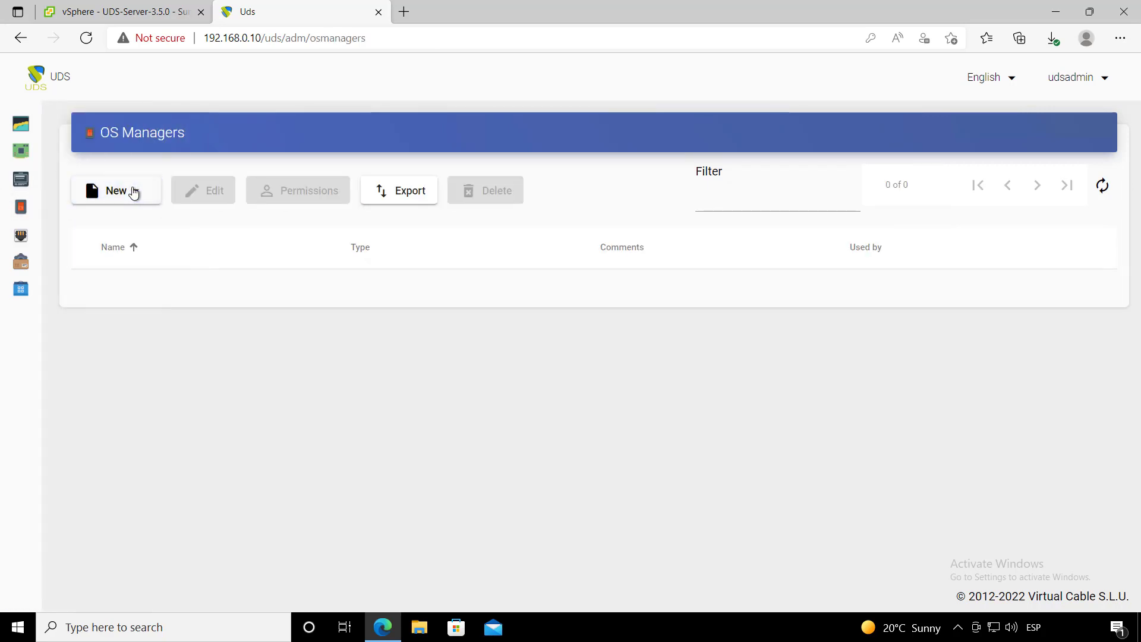
- Create a Windows Basic OS Manager named Windows OS Manager
left_click(134, 192)
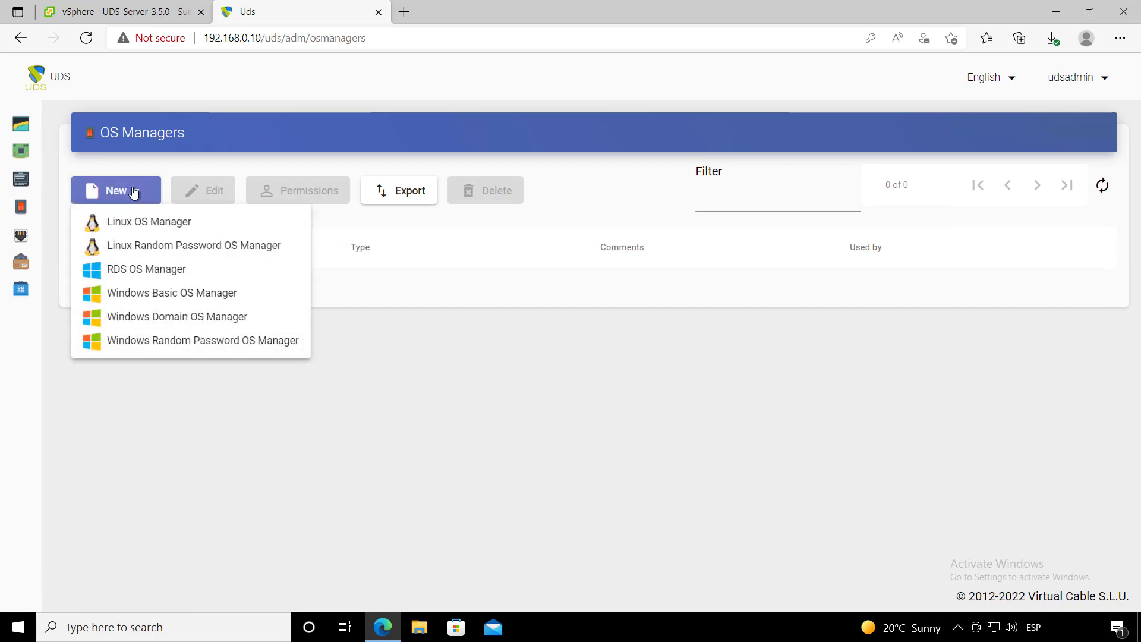
left_click(217, 298)
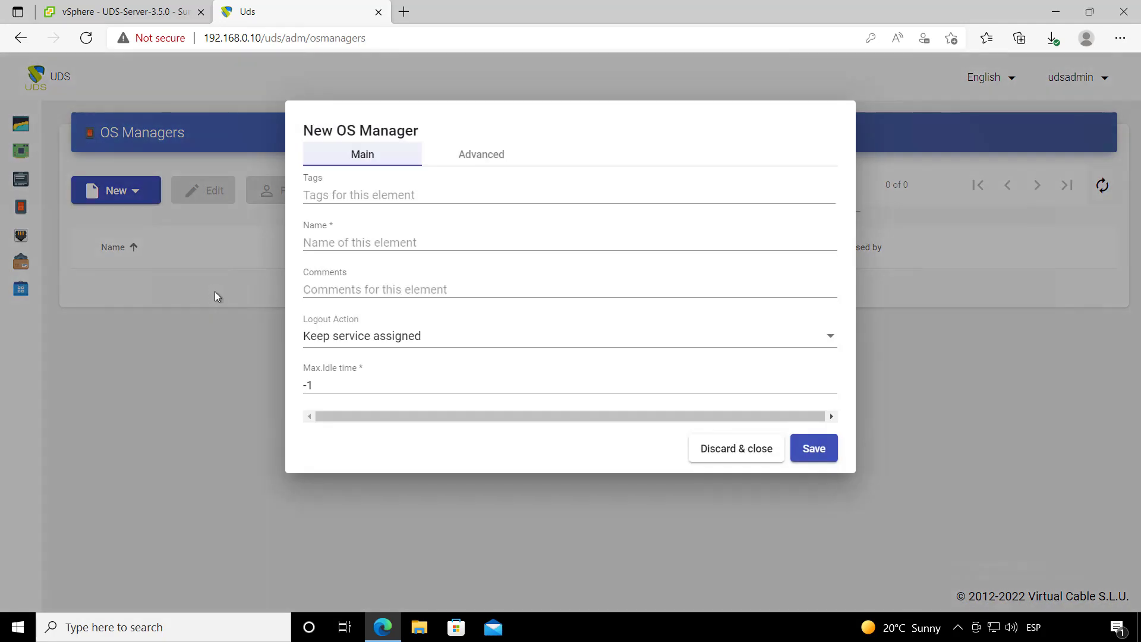
left_click(384, 243)
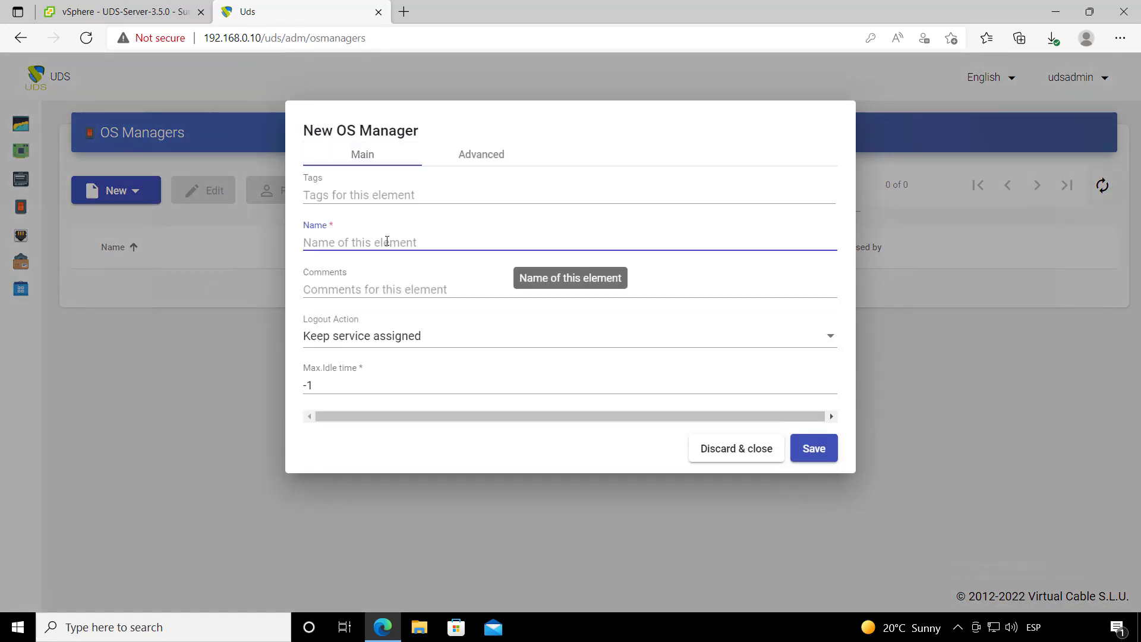
type("Windows OS Manager")
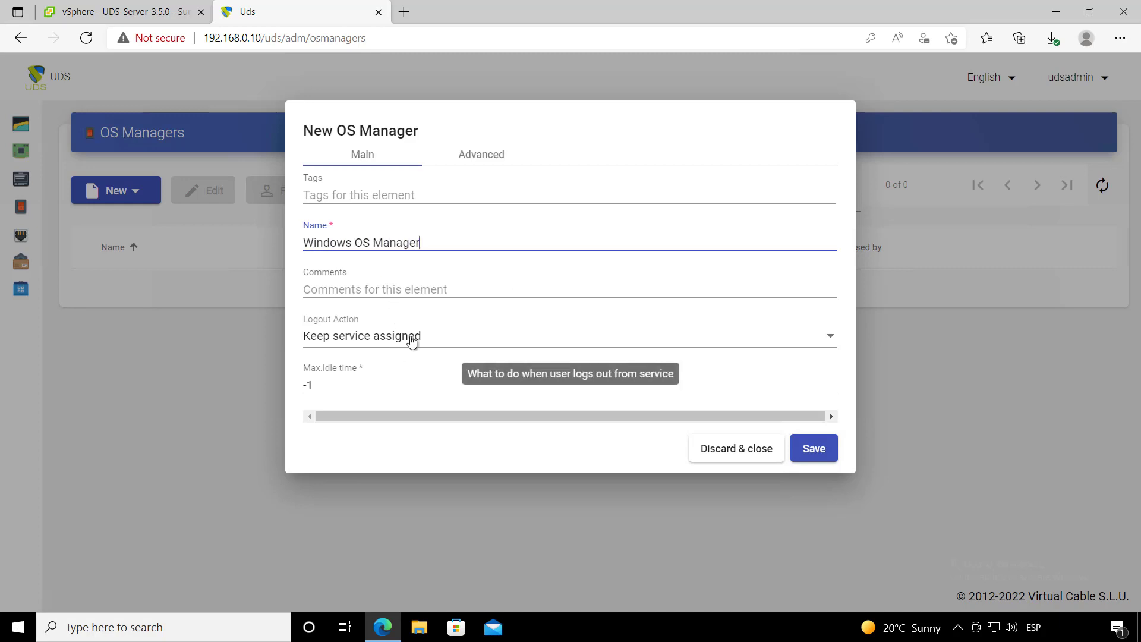
- Set Logout Action to Remove service and Max.Idle time to 300, then save
left_click(438, 344)
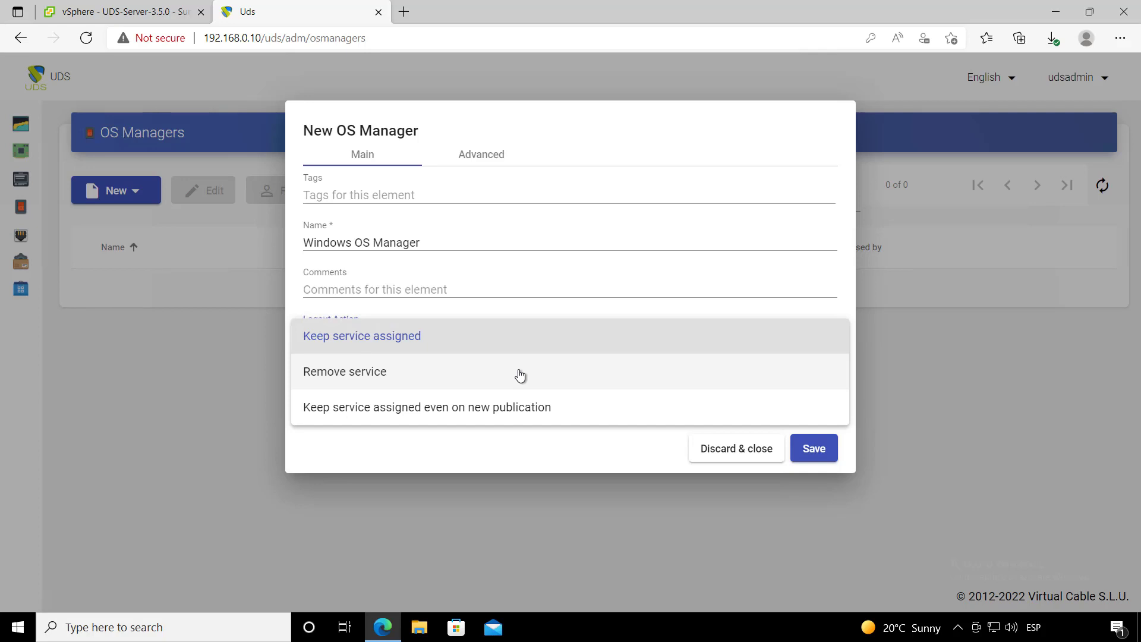
left_click(404, 373)
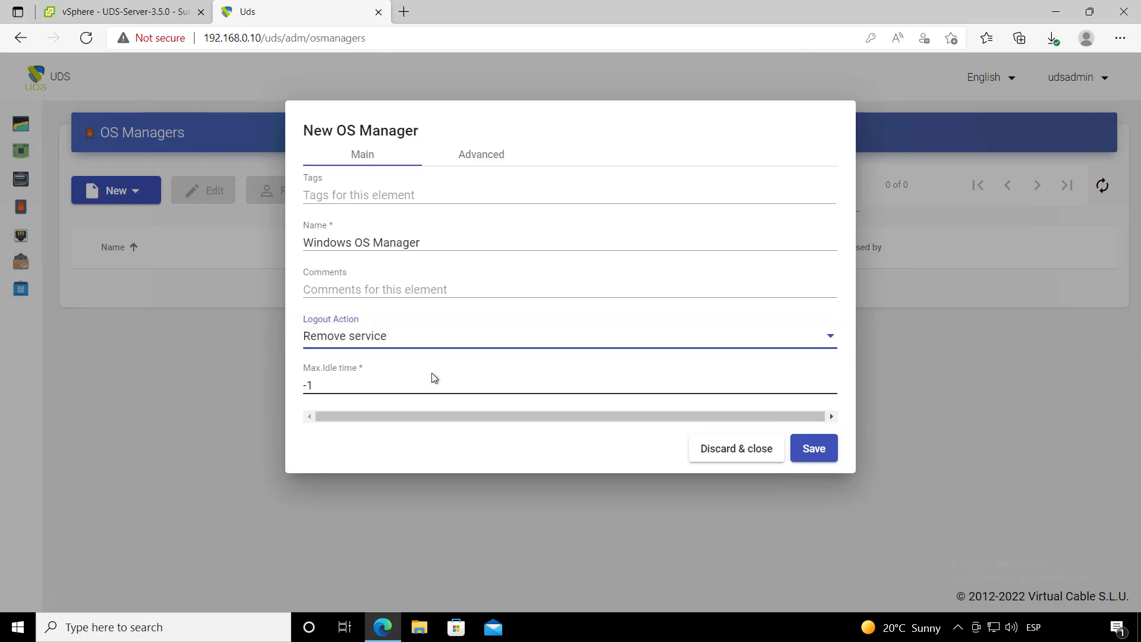
left_click(417, 348)
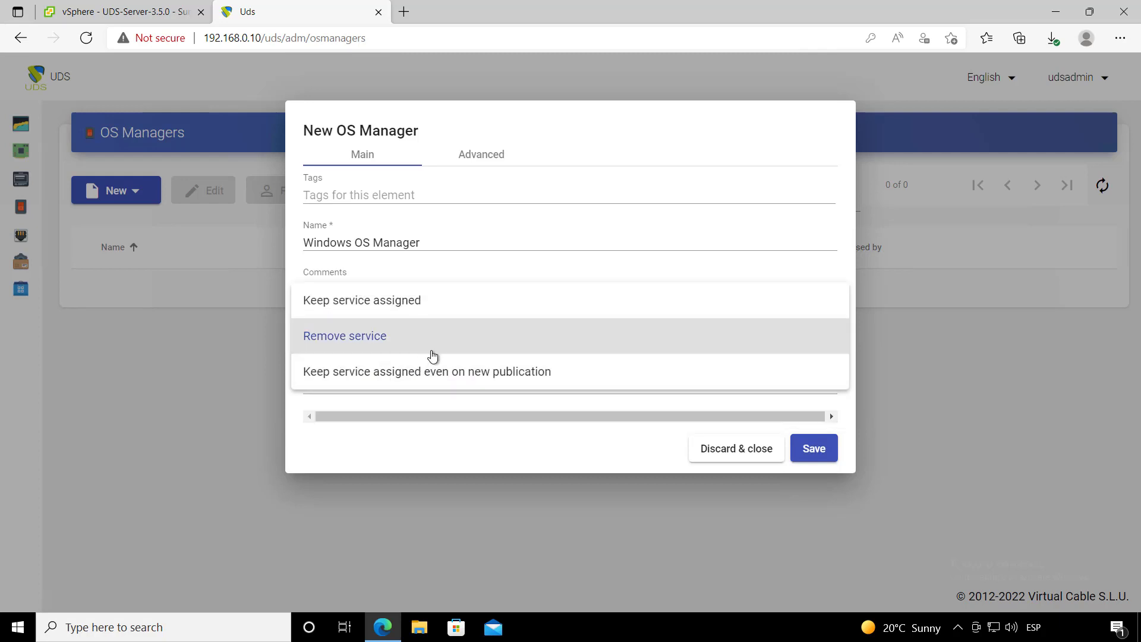
left_click(384, 343)
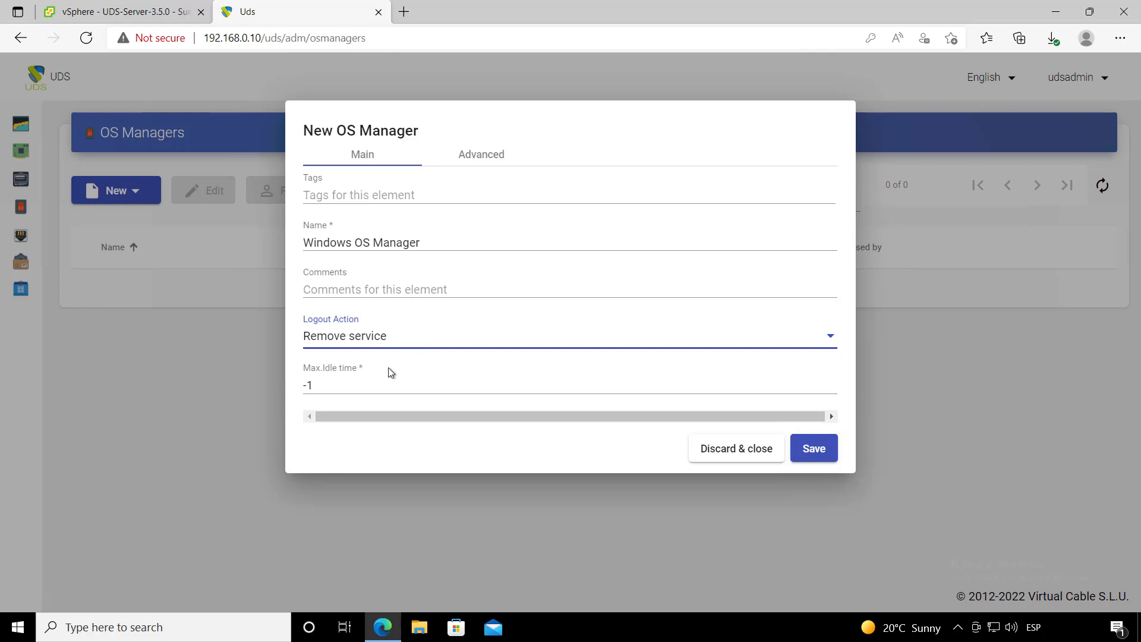
left_click(364, 340)
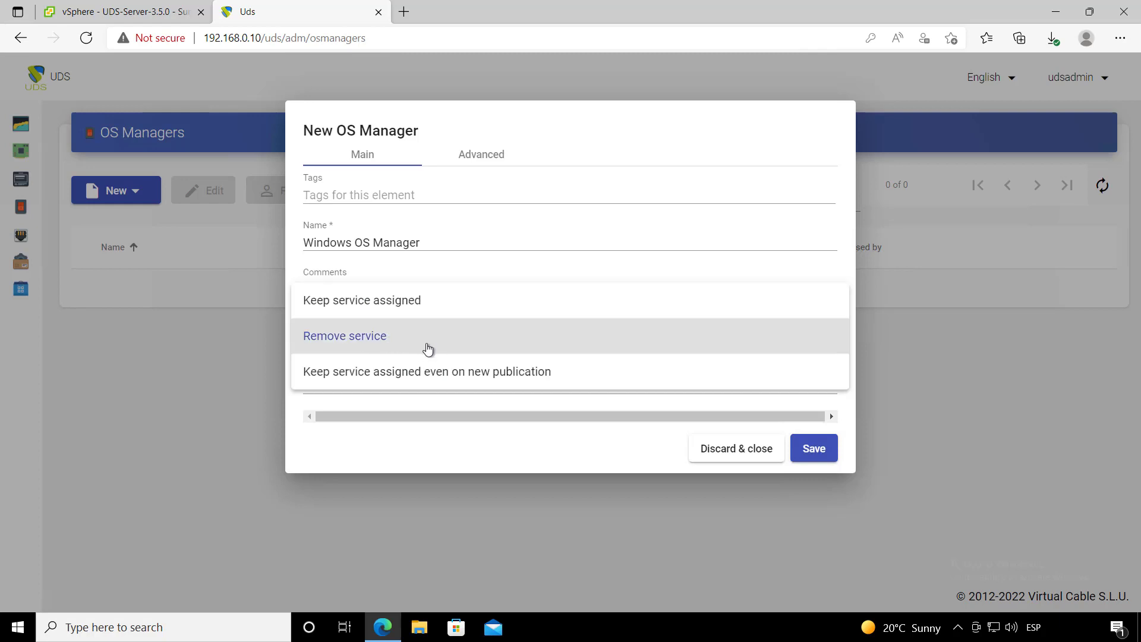
left_click(406, 345)
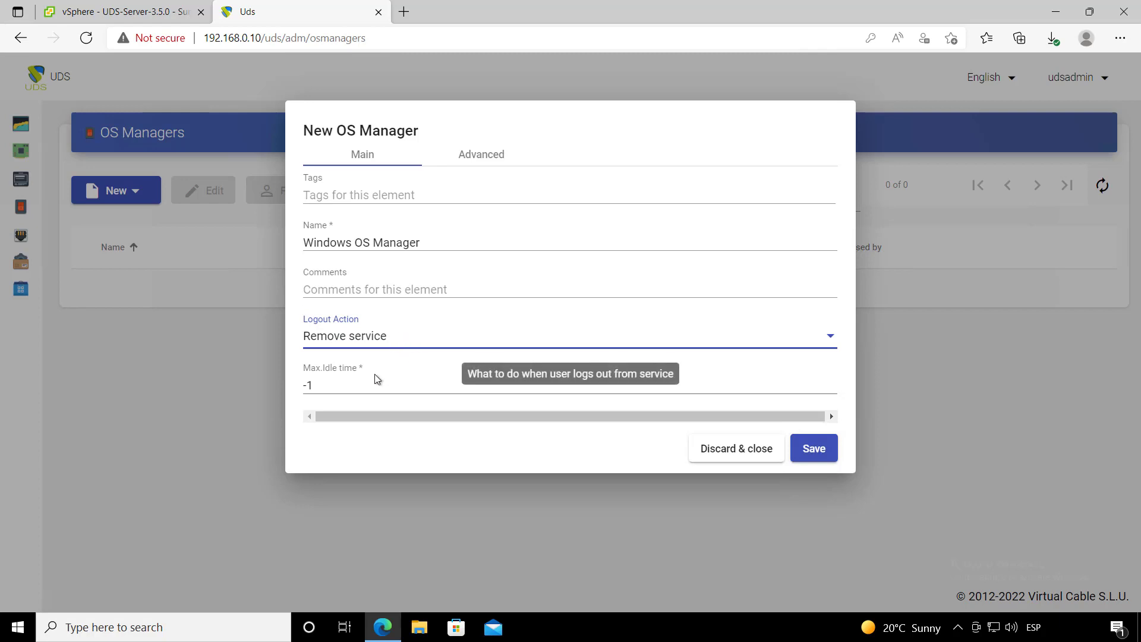
left_click_drag(363, 383, 303, 382)
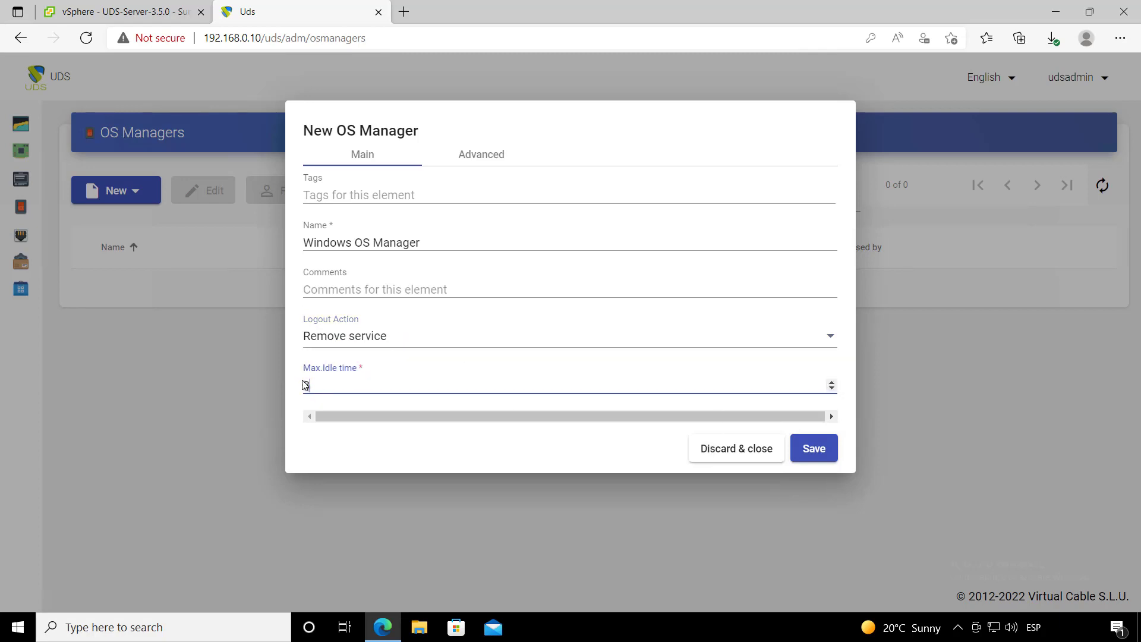
type("300")
mouse_move(334, 380)
left_click(500, 162)
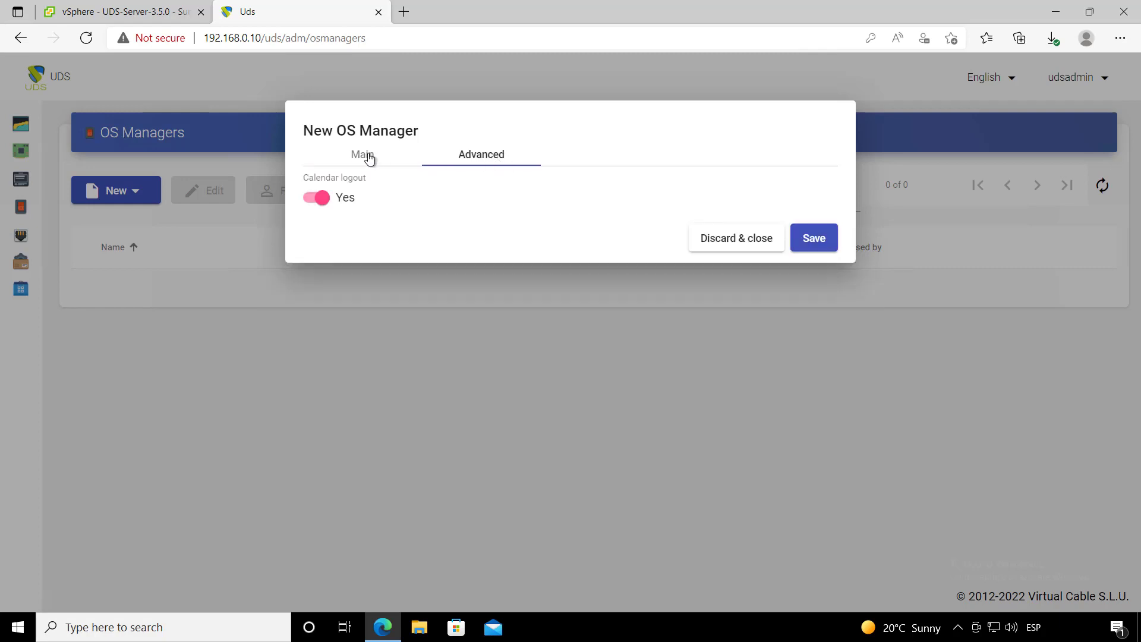
left_click(821, 251)
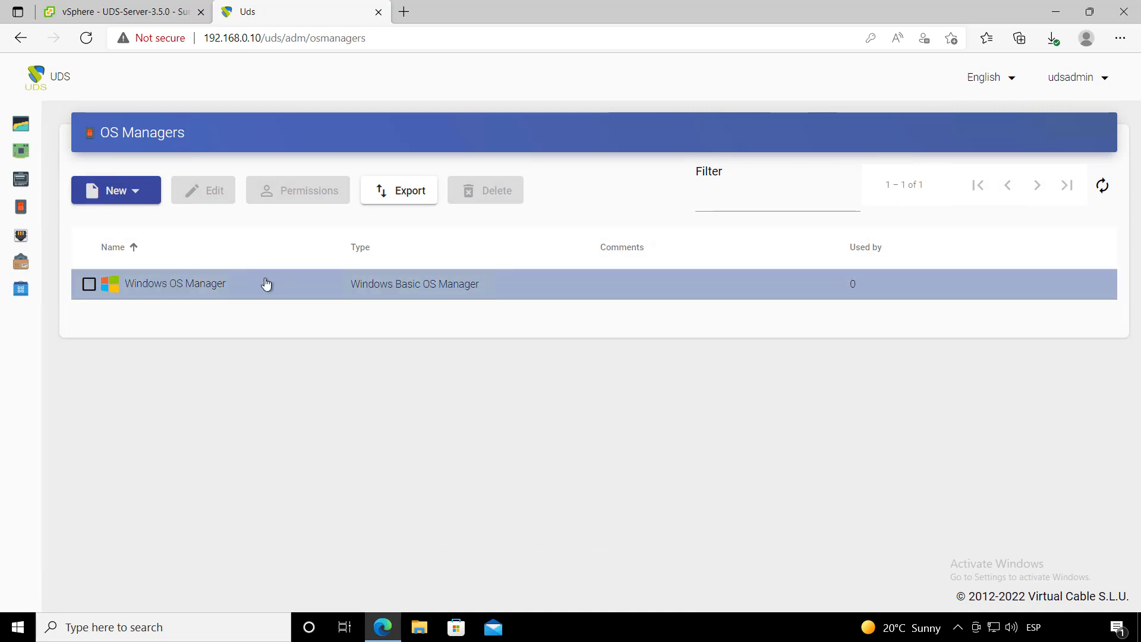
- From the Transports page under Connectivity, begin a new Direct > RDP transport
left_click(34, 235)
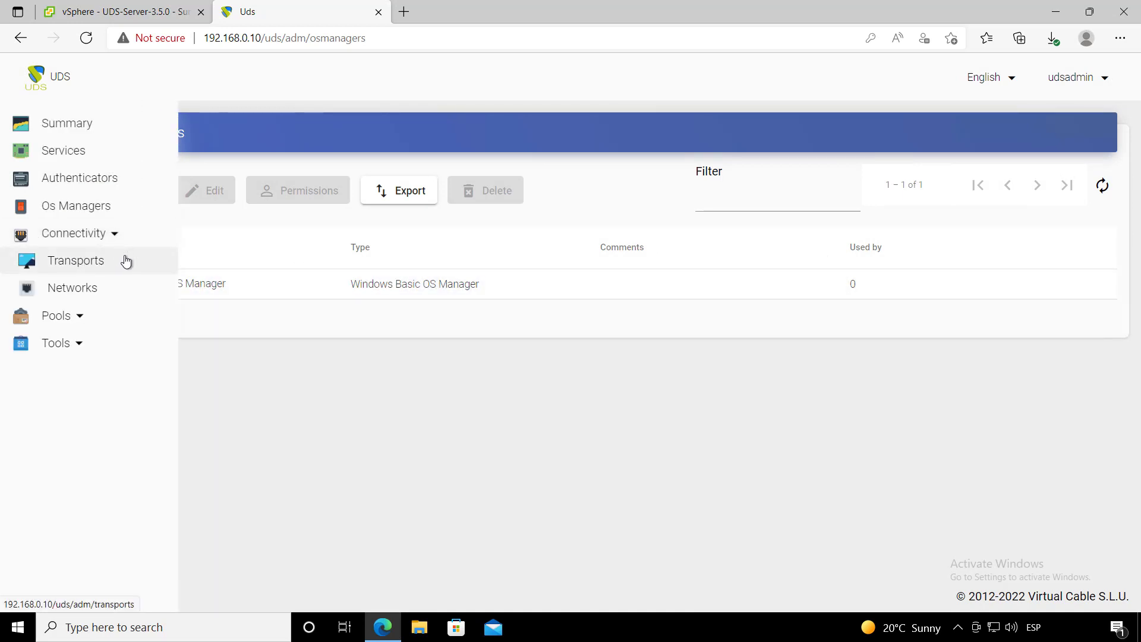
left_click(112, 260)
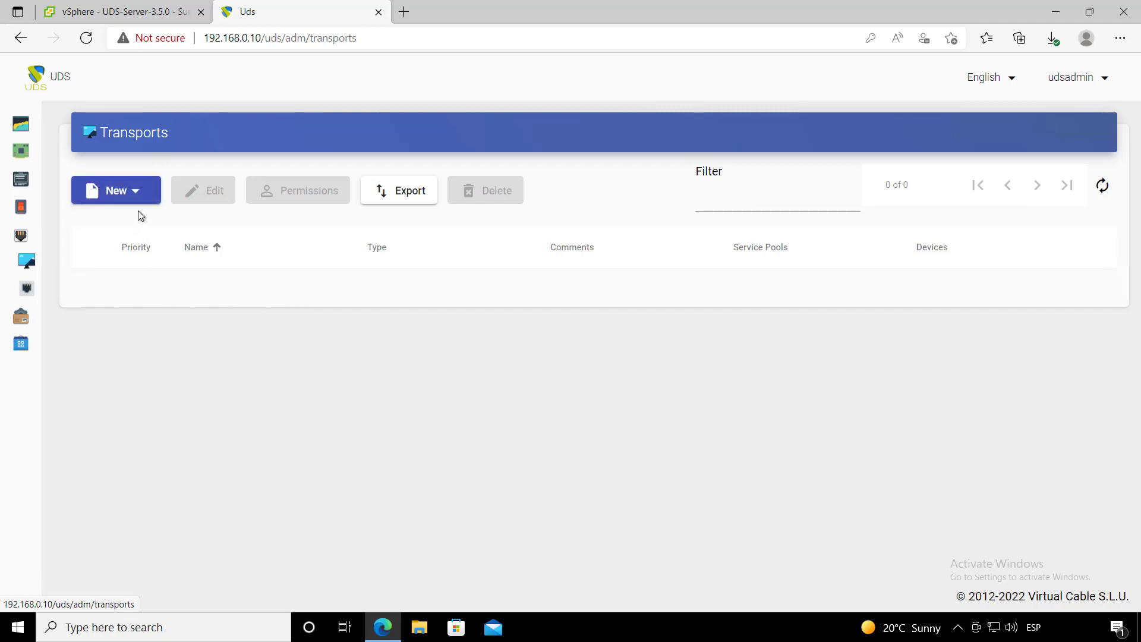
left_click(135, 191)
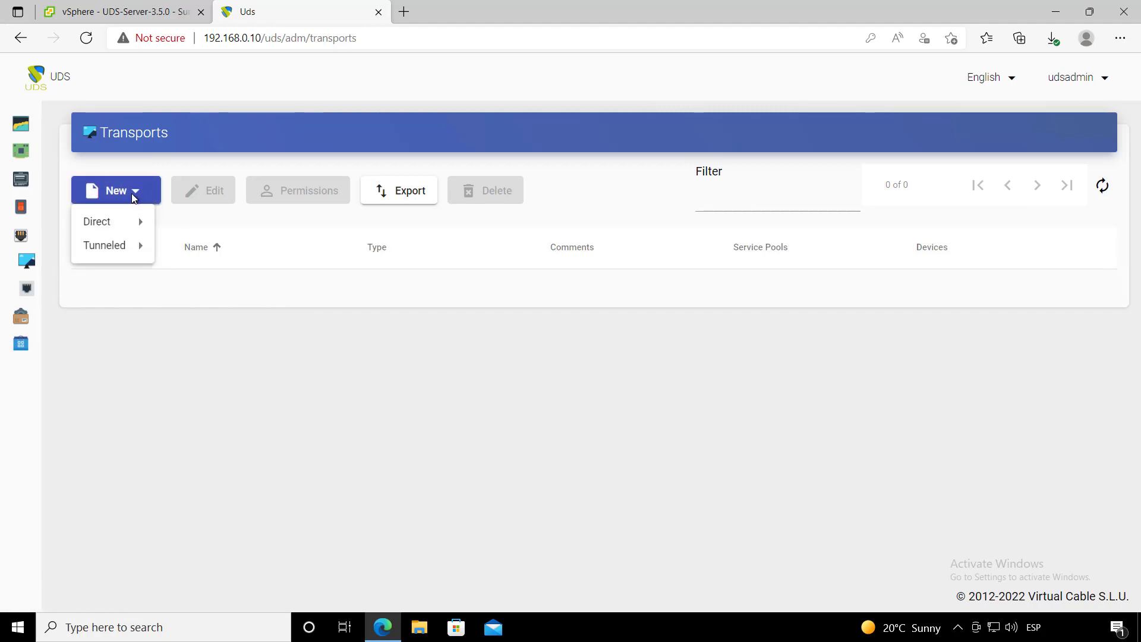
mouse_move(122, 248)
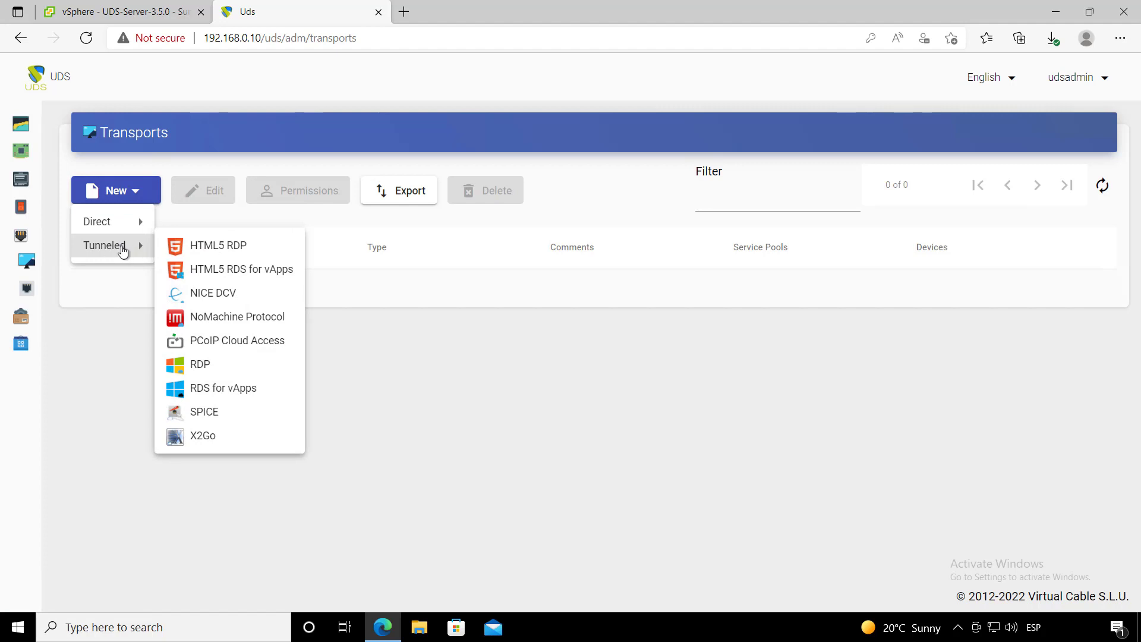
mouse_move(143, 226)
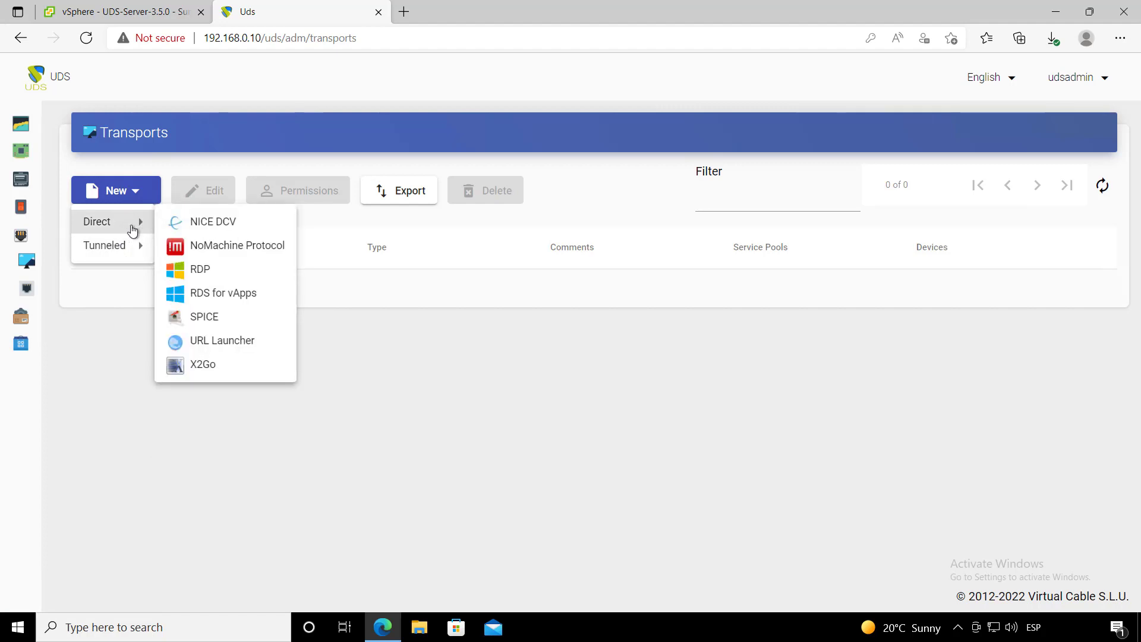
left_click(227, 274)
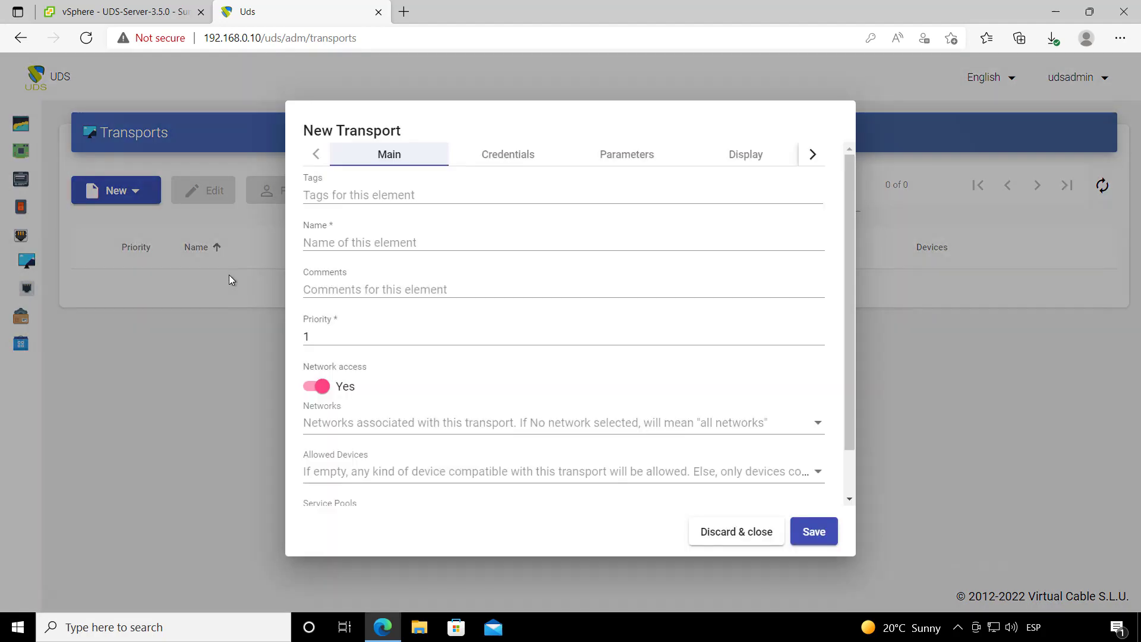
- Enter 'RDP Direct' as the transport's name on the Main tab
left_click(353, 242)
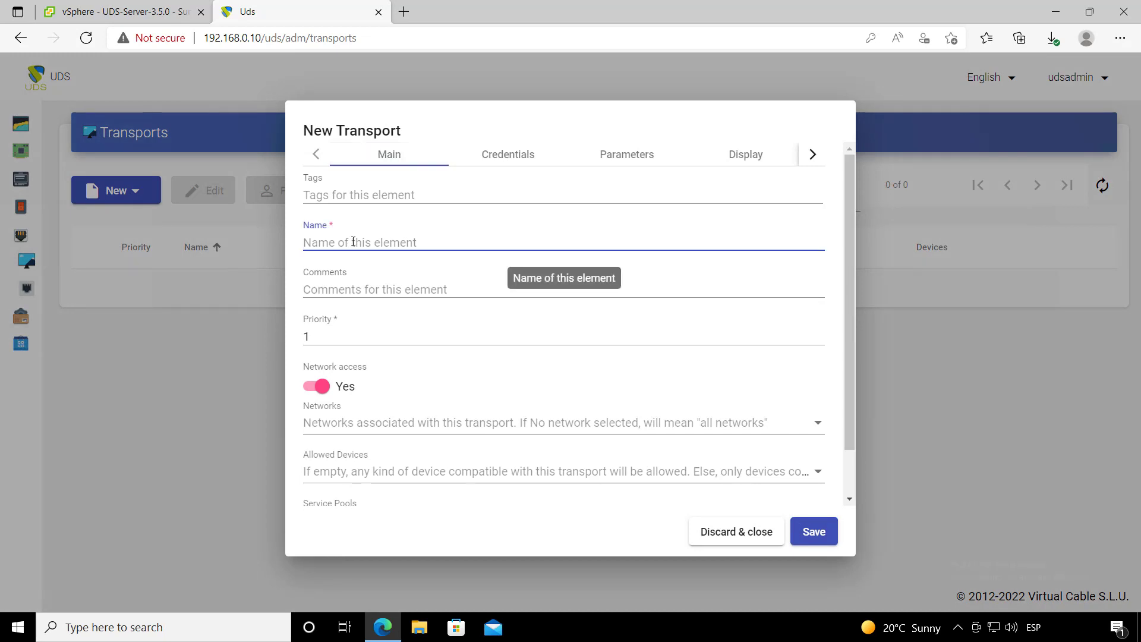
type("RDP Direct")
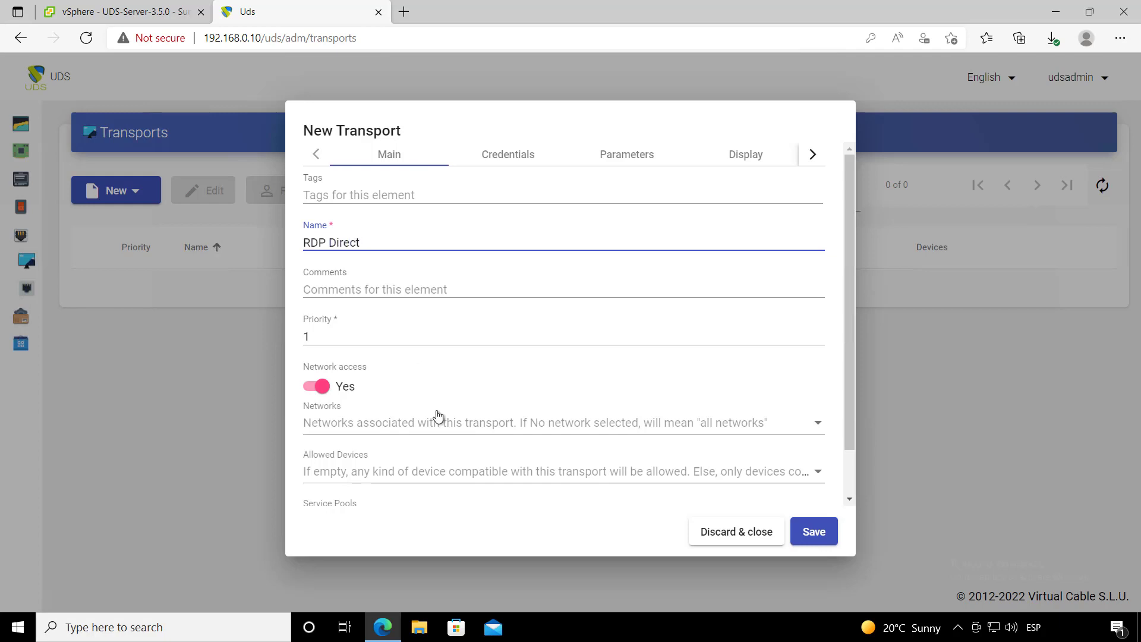
scroll(438, 414, "down", 1)
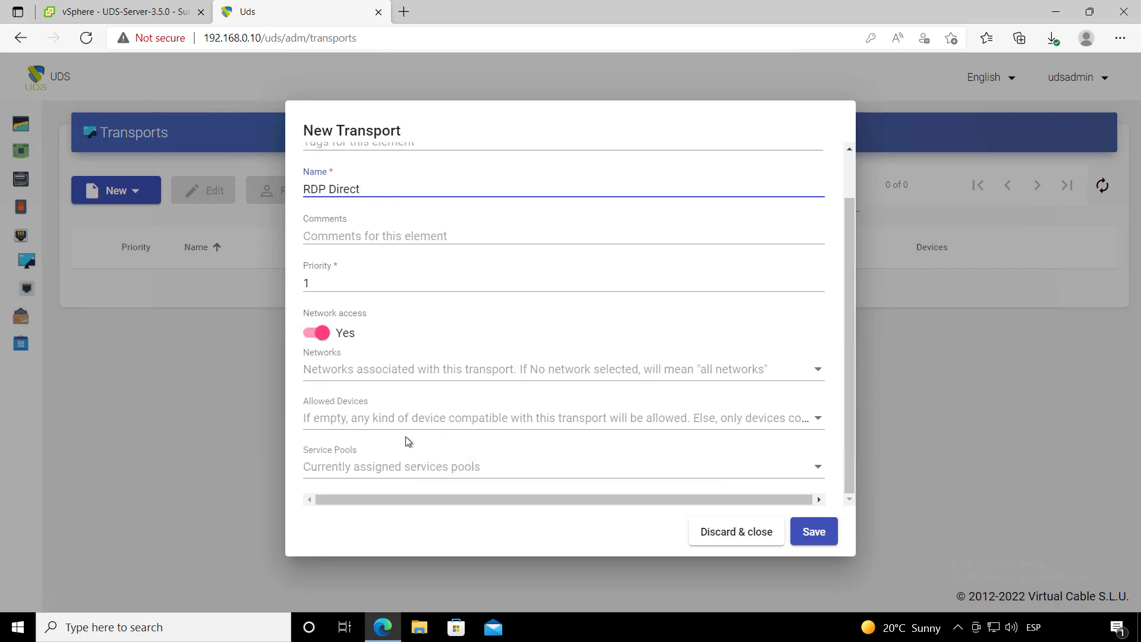
scroll(408, 441, "up", 1)
scroll(440, 380, "down", 1)
scroll(419, 430, "up", 1)
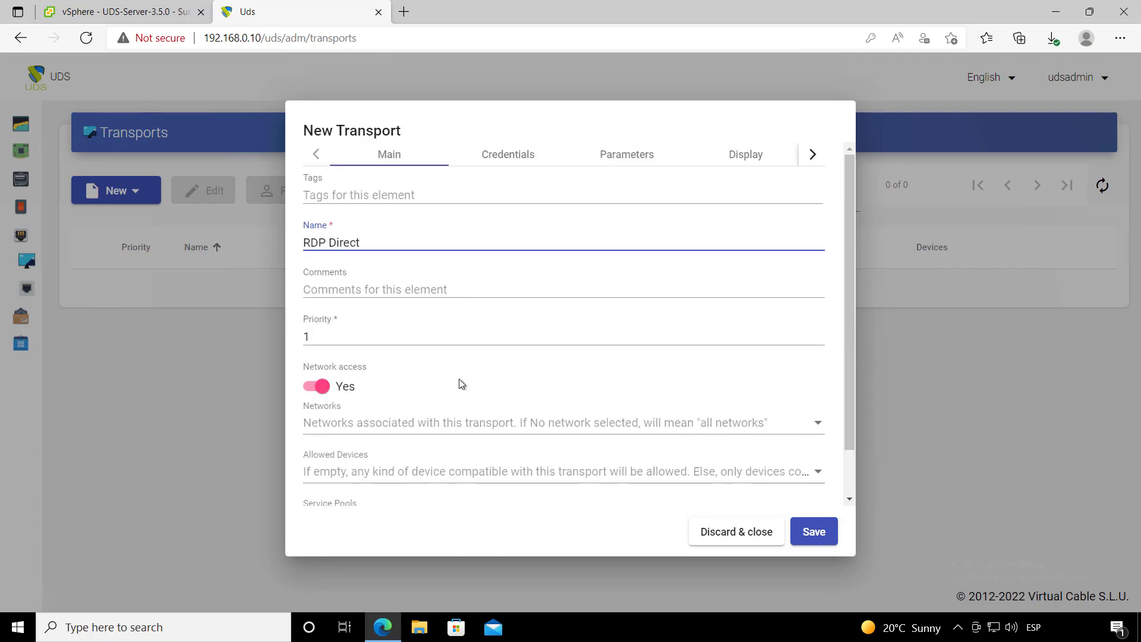
- In Credentials, enter a fixed username and password and set Without Domain to Yes
left_click(510, 164)
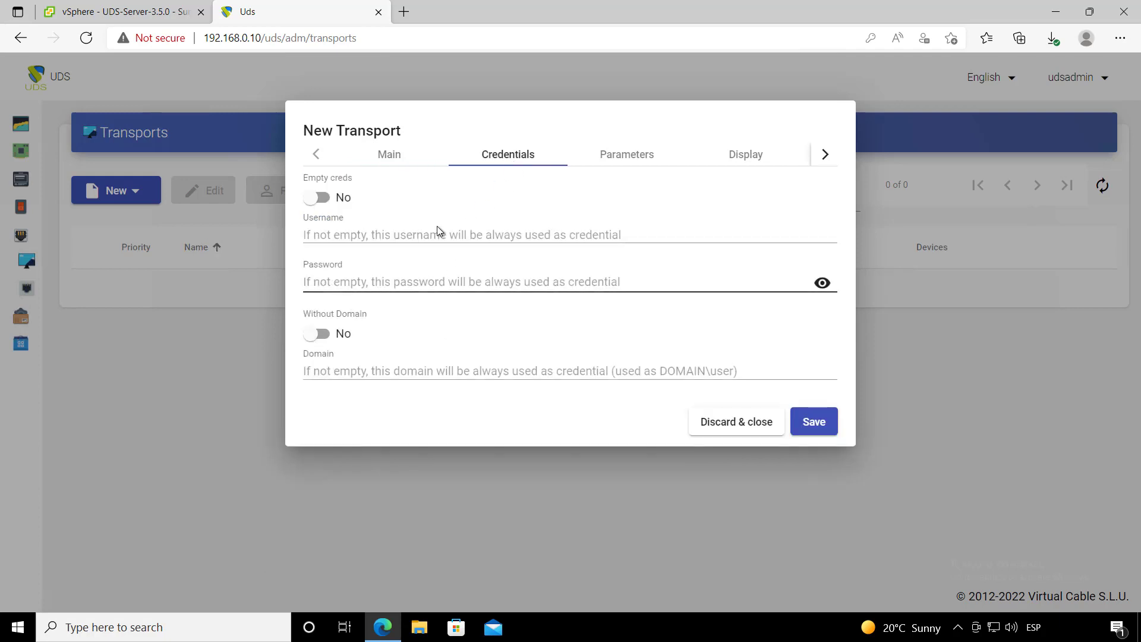
left_click(419, 235)
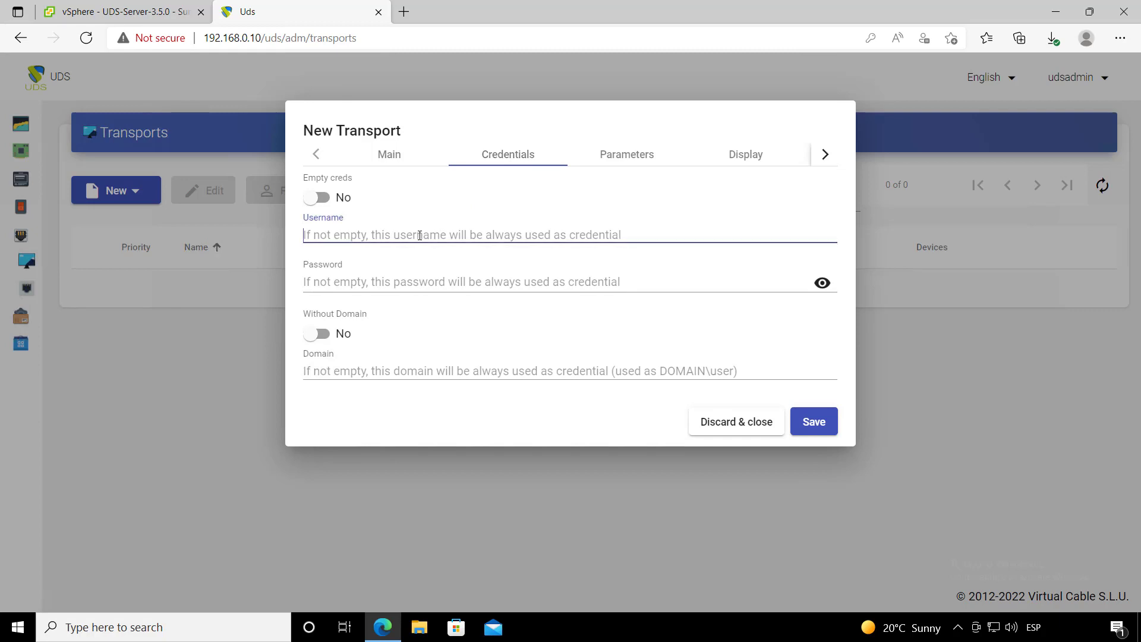
type("uds")
left_click(408, 281)
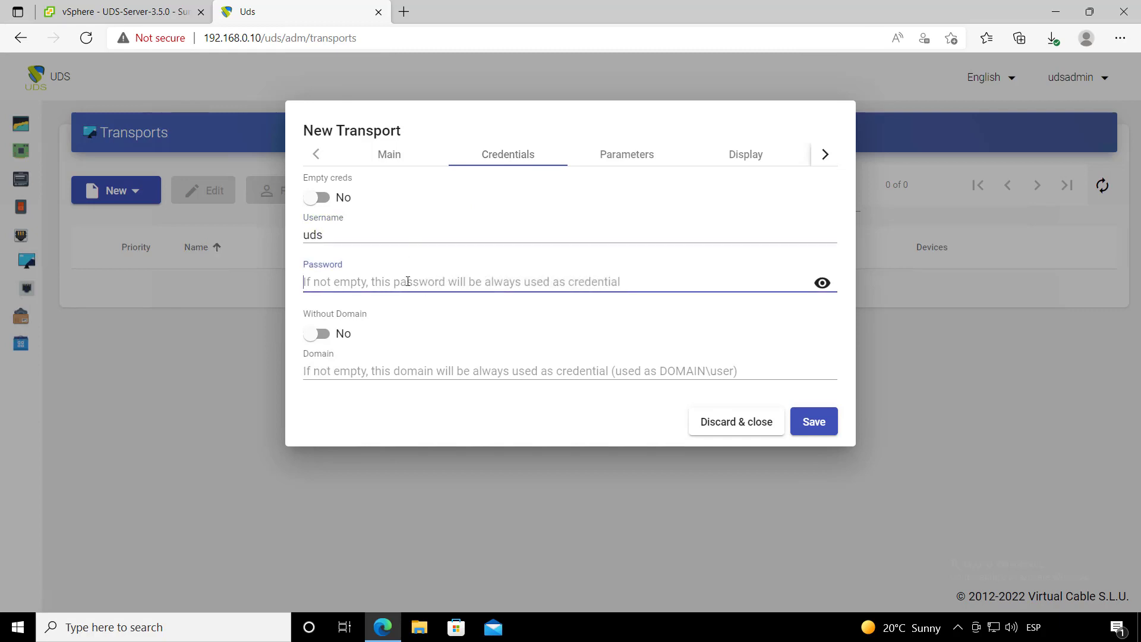
type("u")
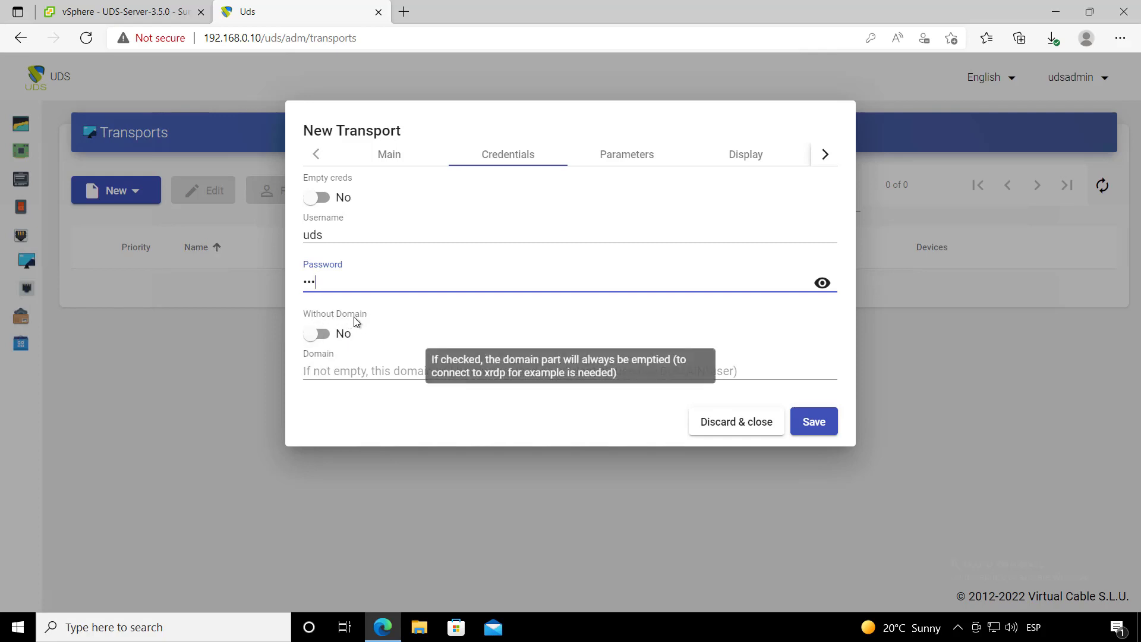
left_click(336, 334)
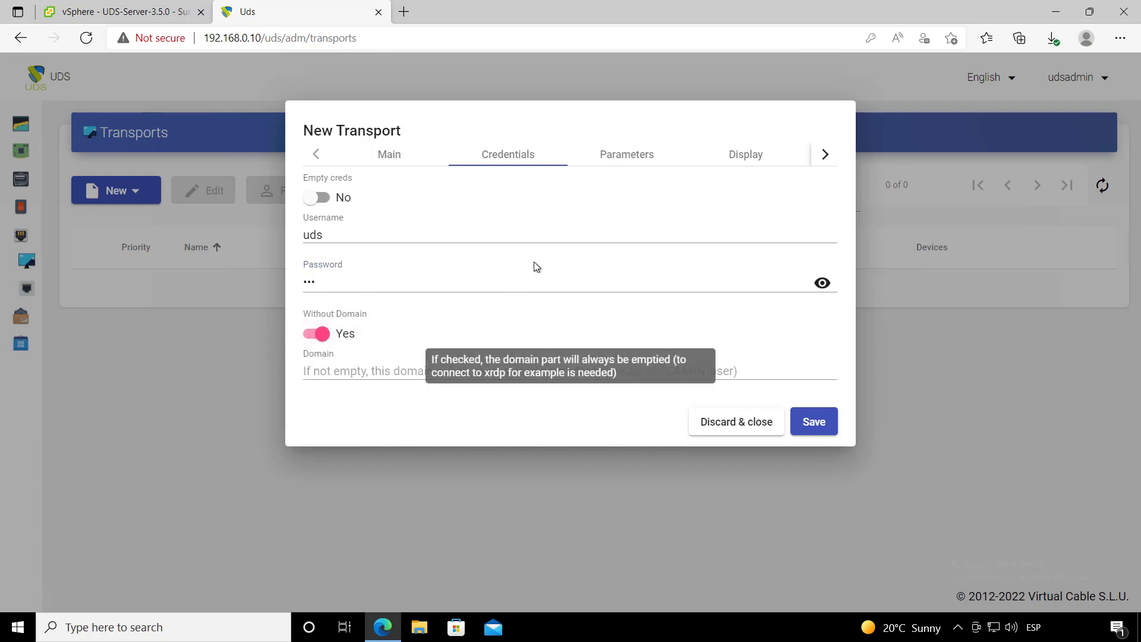
left_click(627, 158)
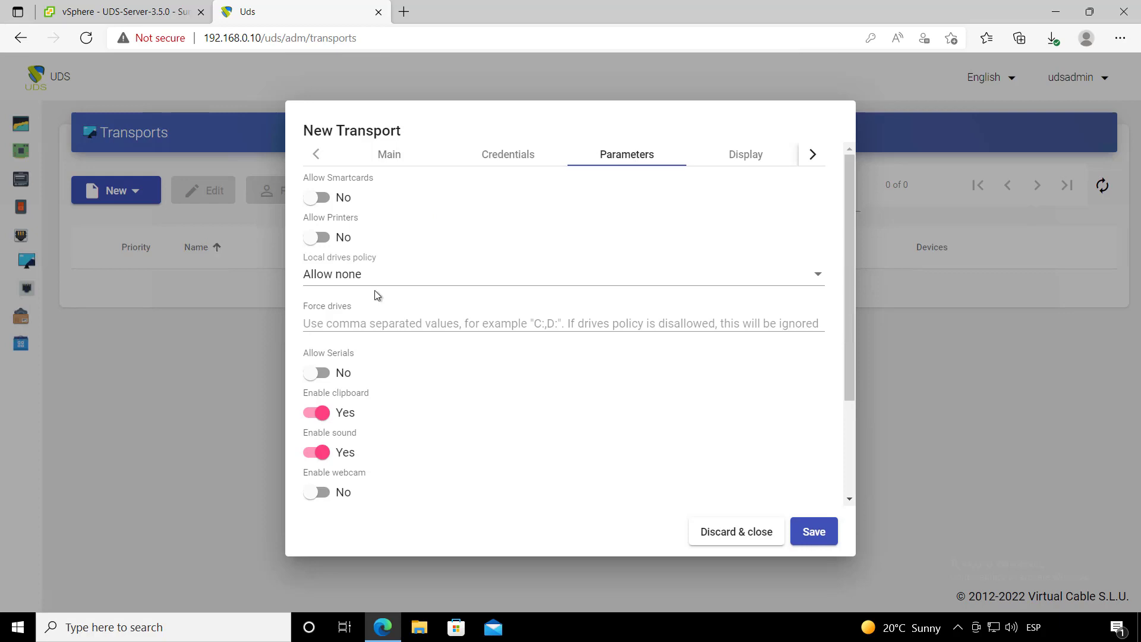
- Scroll through the RDP Direct parameters and review its Display and Linux client settings
scroll(382, 333, "down", 3)
scroll(382, 386, "up", 3)
scroll(382, 285, "down", 1)
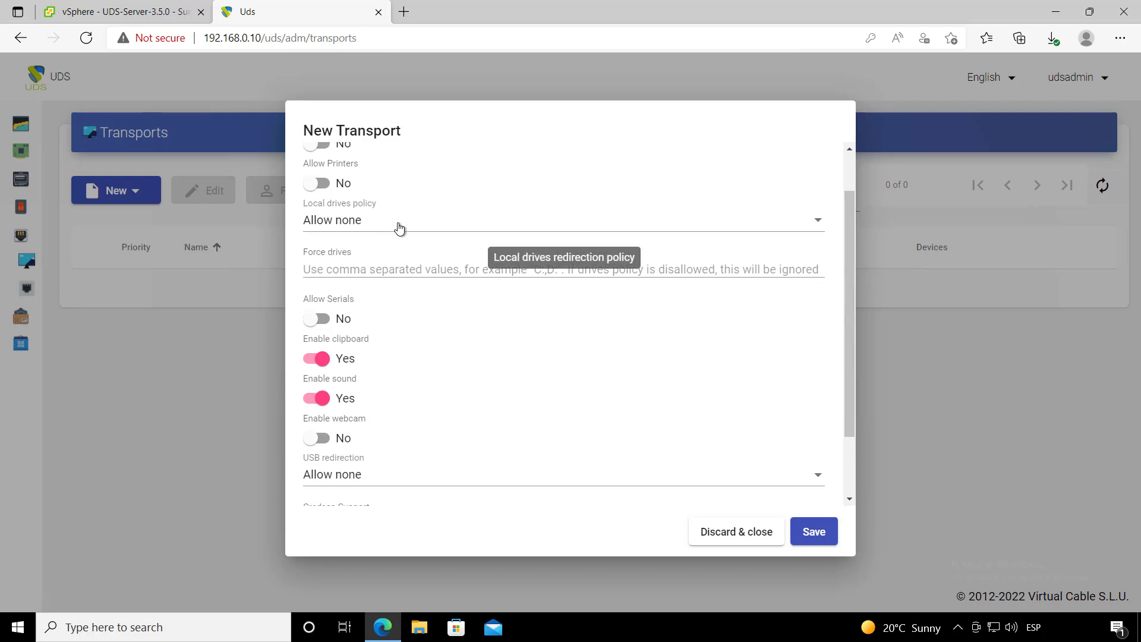
scroll(395, 227, "down", 1)
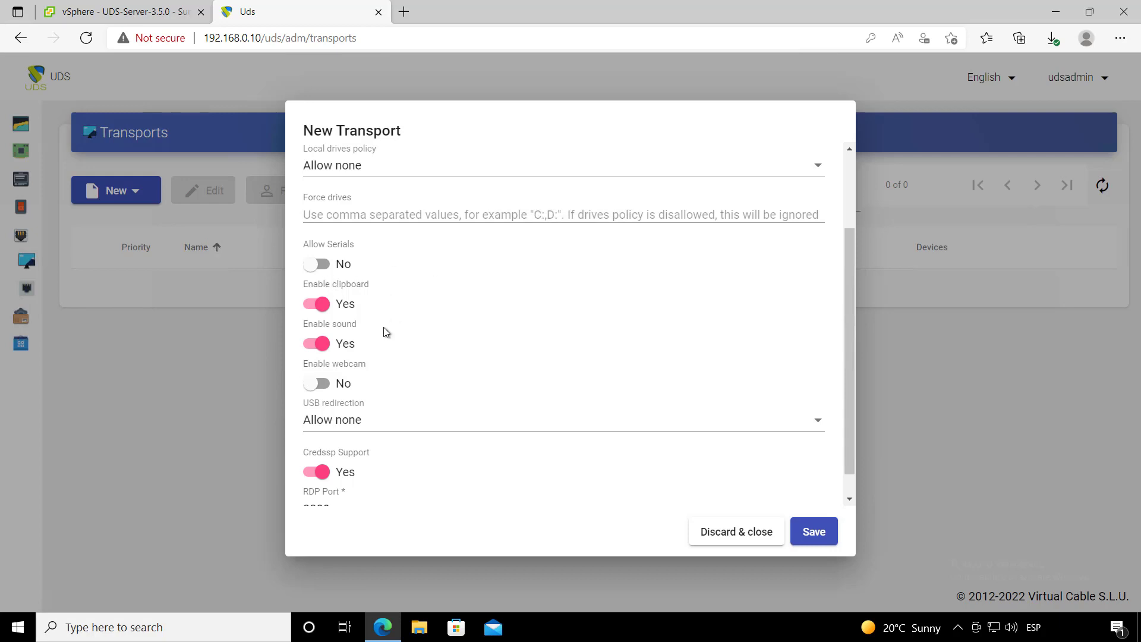
scroll(385, 331, "down", 1)
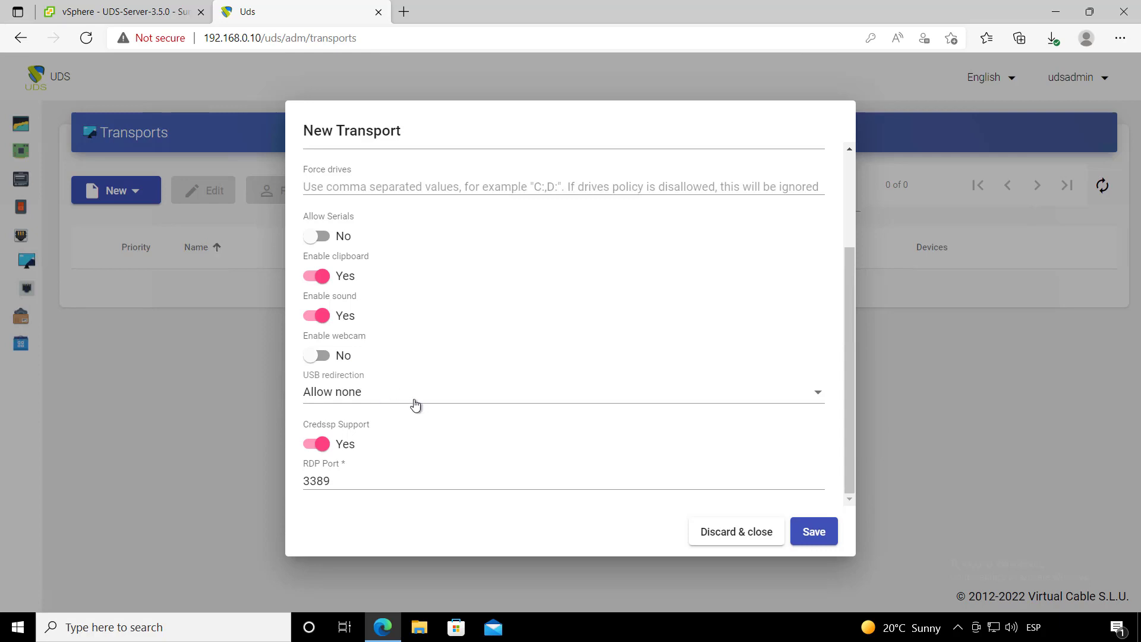
scroll(432, 447, "up", 3)
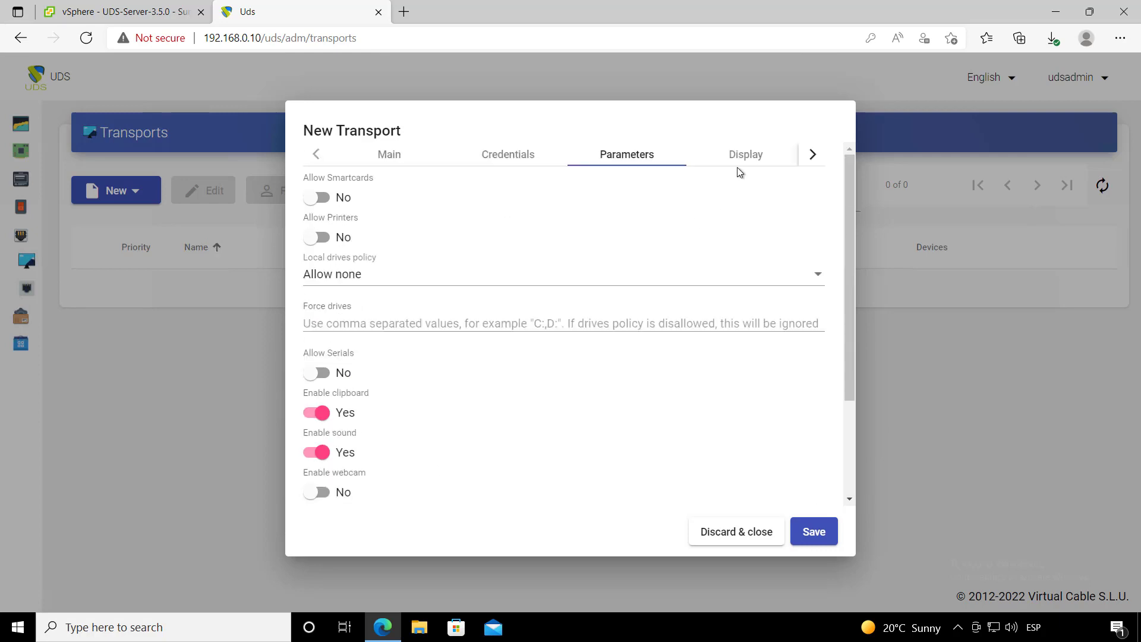
left_click(745, 154)
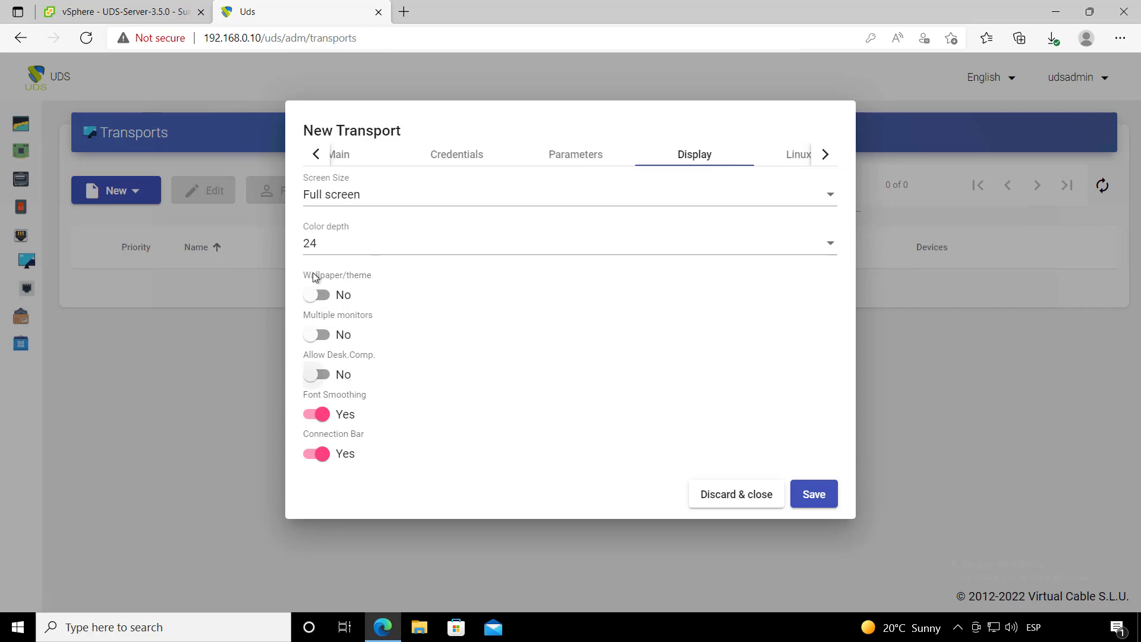
left_click(783, 155)
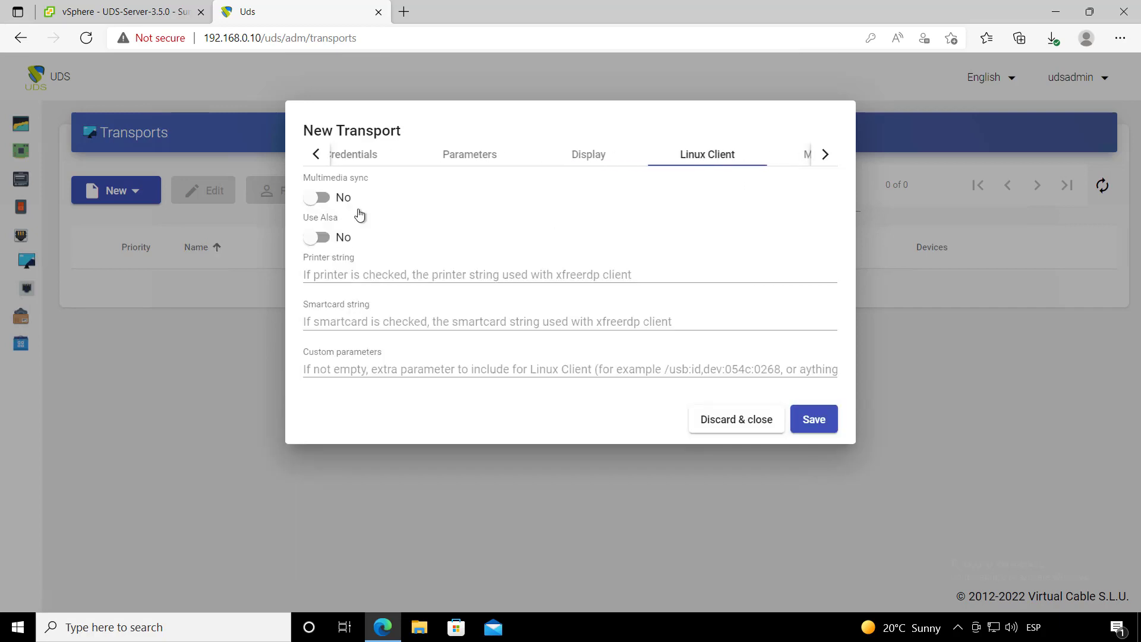
left_click(826, 155)
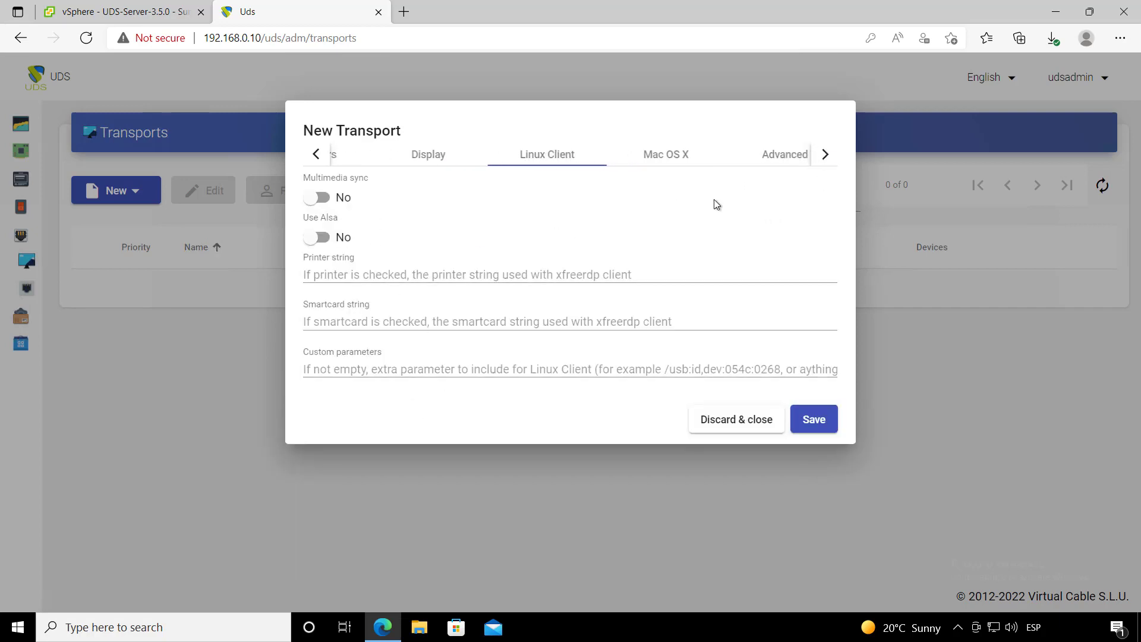
- Check the Mac OS X and Advanced settings, then save the RDP Direct transport
left_click(670, 158)
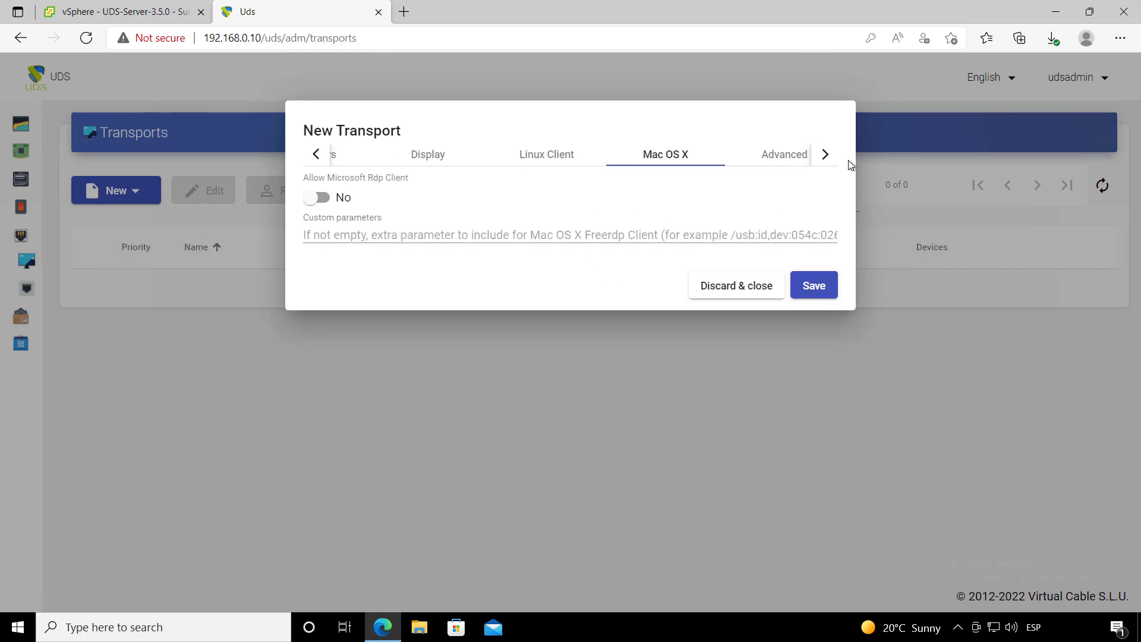
left_click(826, 155)
left_click(768, 154)
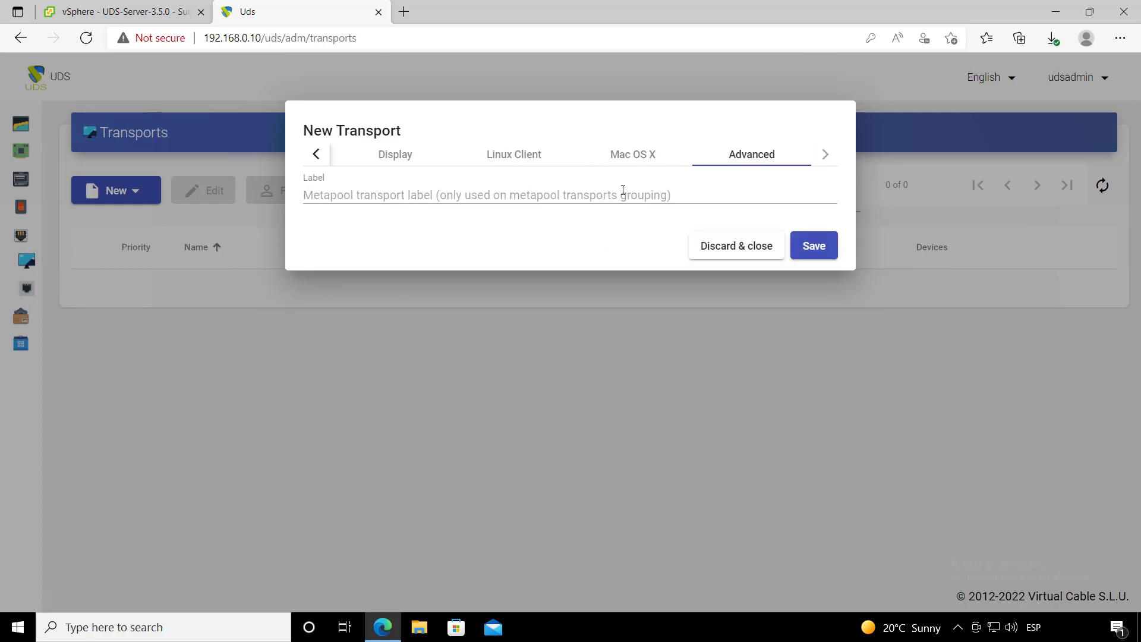
left_click(814, 247)
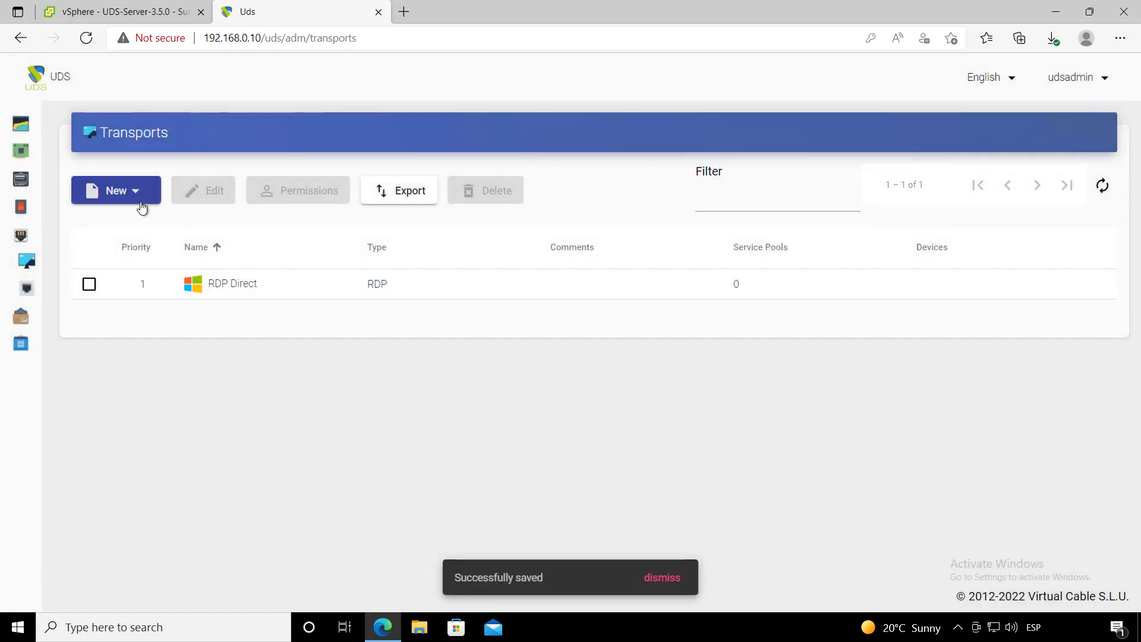
- Choose New > Tunneled > HTML5 RDP to open a blank transport form
left_click(142, 202)
mouse_move(131, 247)
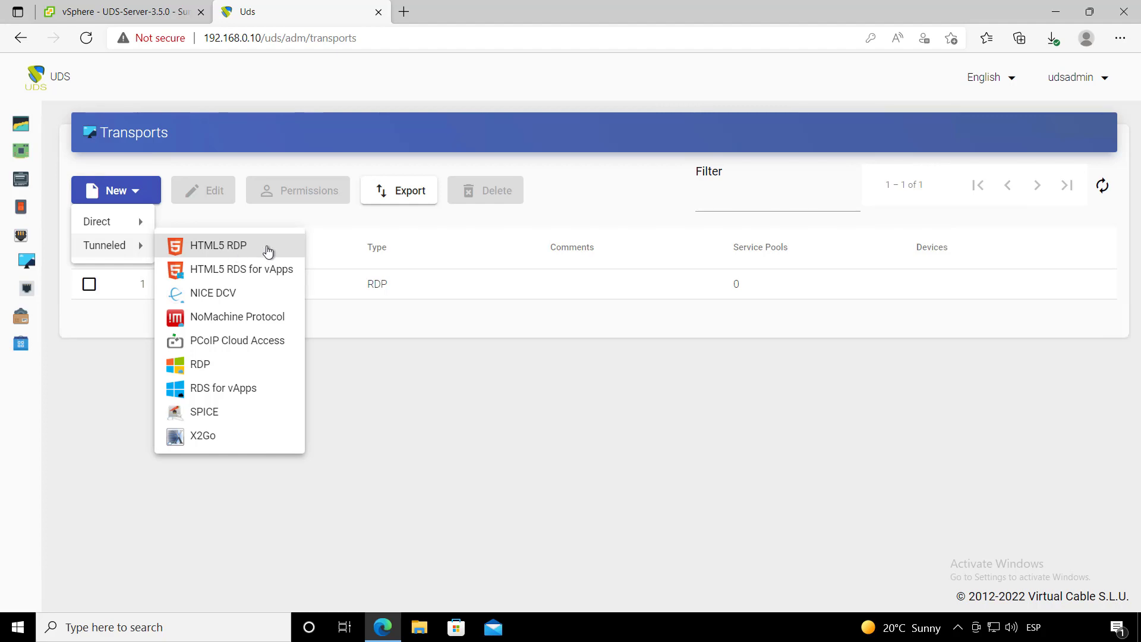
left_click(268, 251)
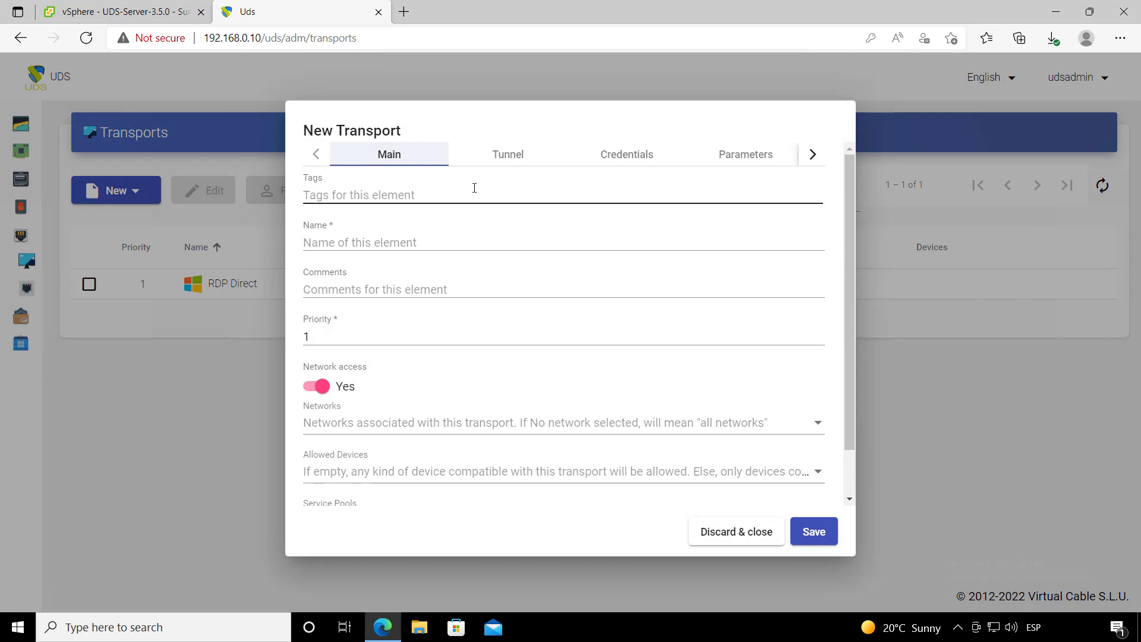
- Name the transport 'HTML5 Direct LAN' and change its priority from 1 to 2
left_click(447, 238)
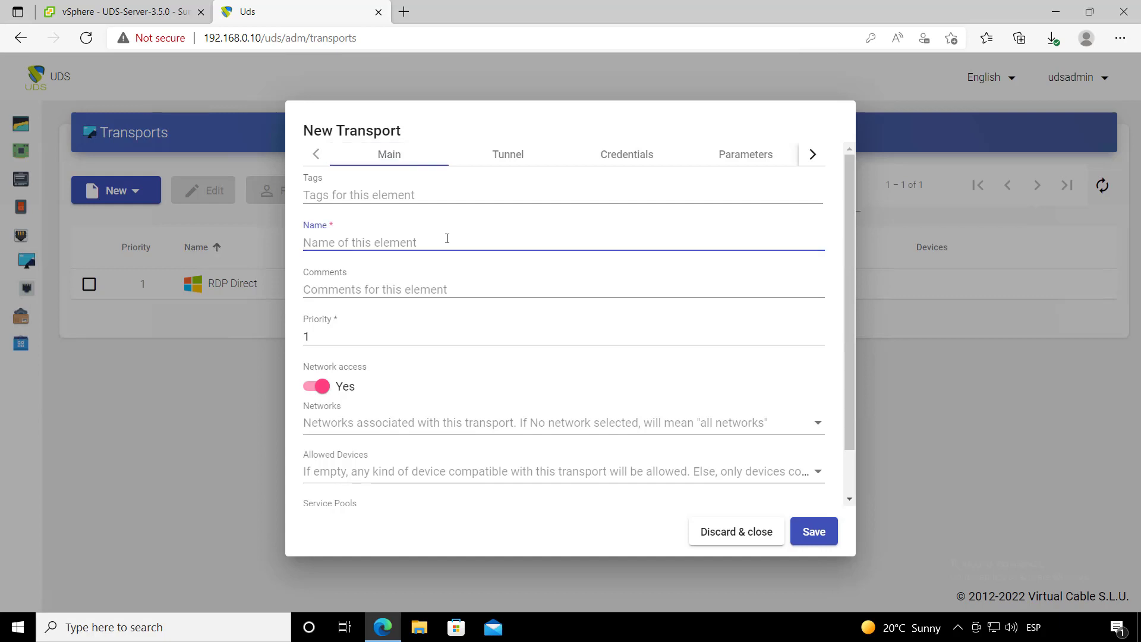
type("HTML5")
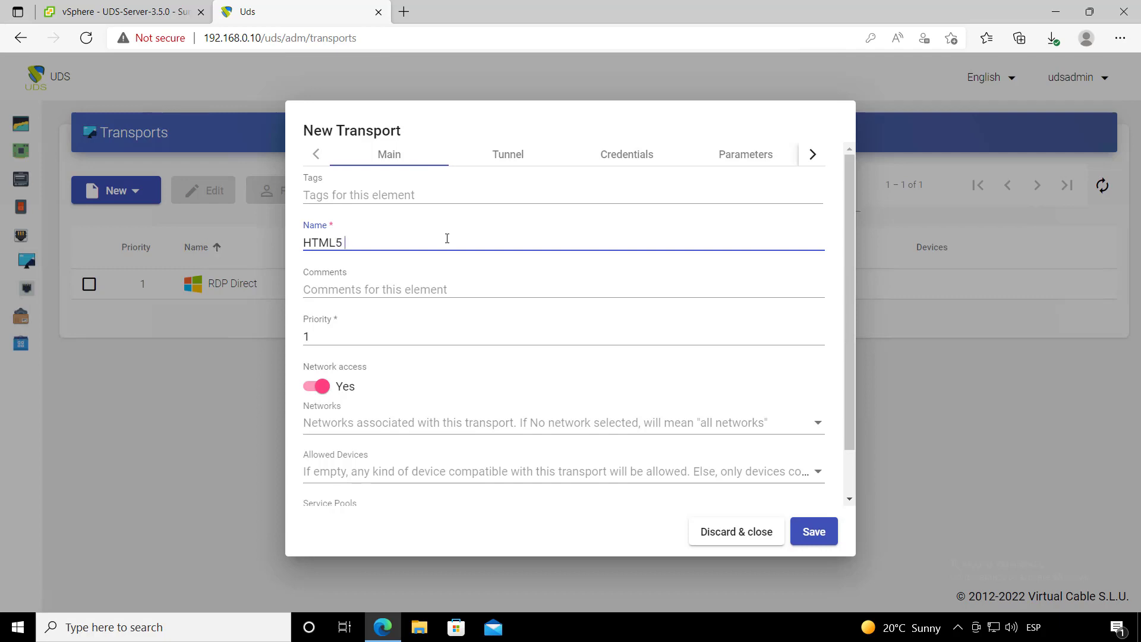
type("Direct LAN")
scroll(447, 290, "down", 1)
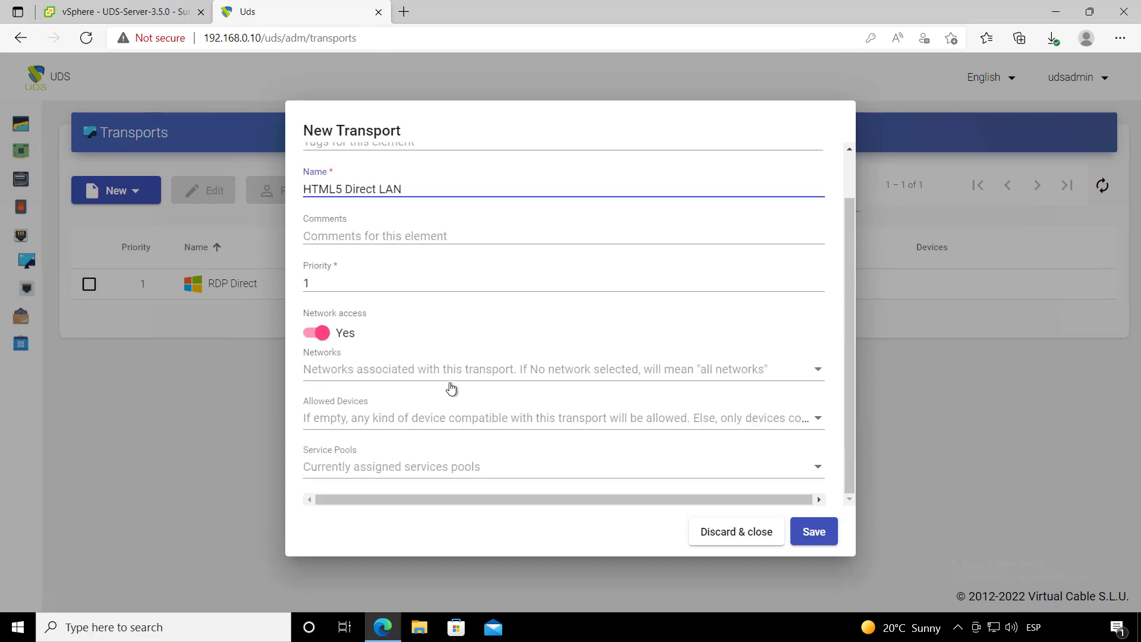
scroll(369, 388, "up", 1)
left_click(324, 335)
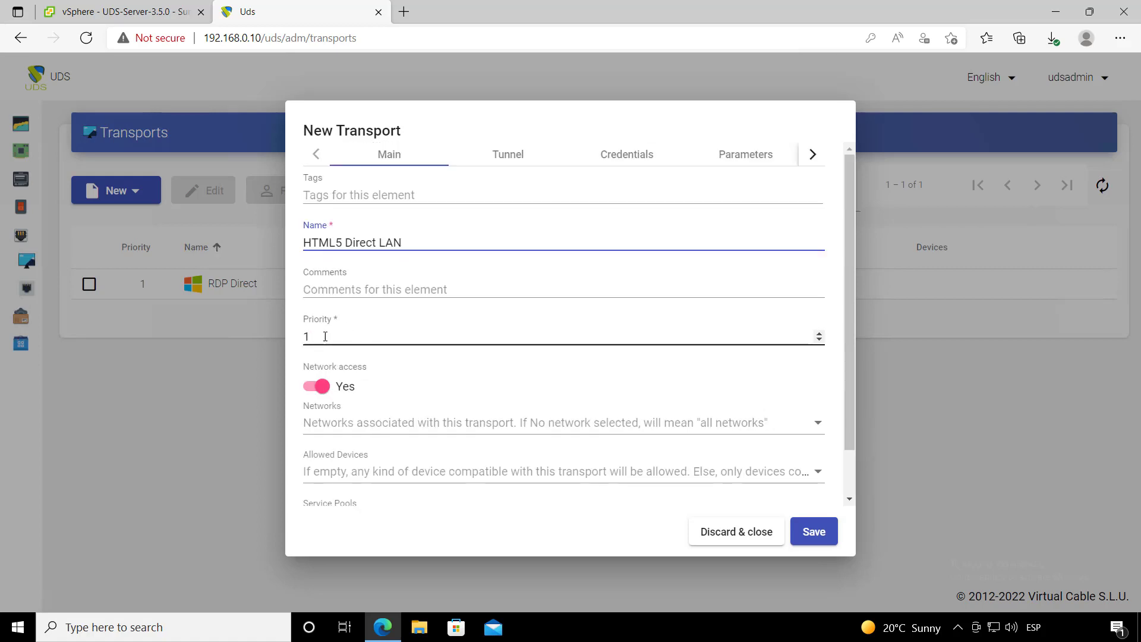
key("BackSpace")
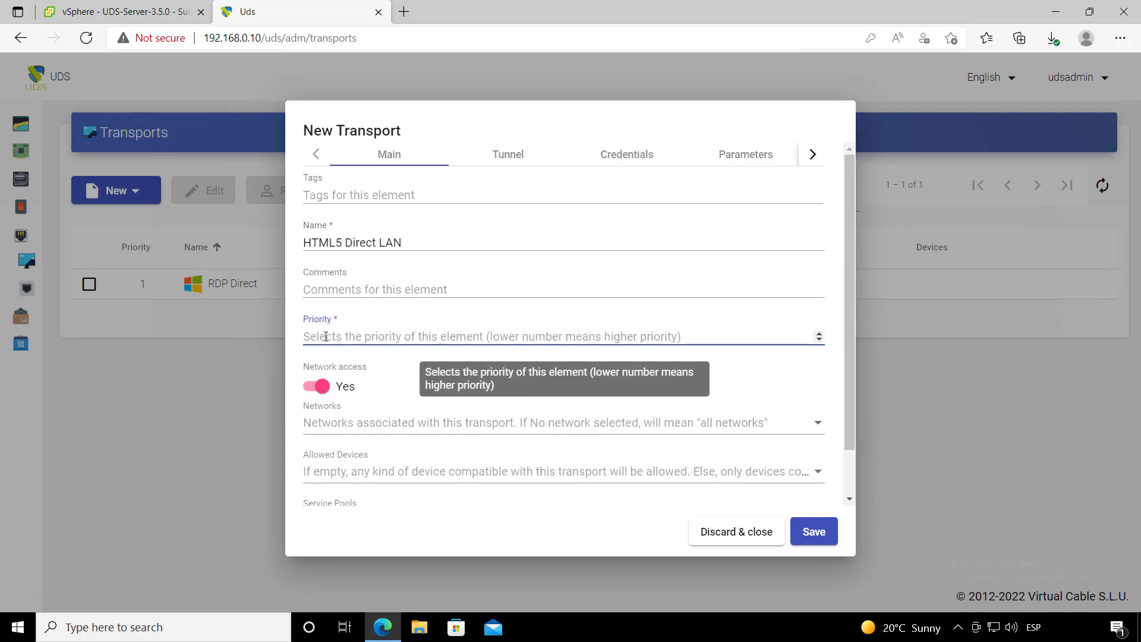
type("2")
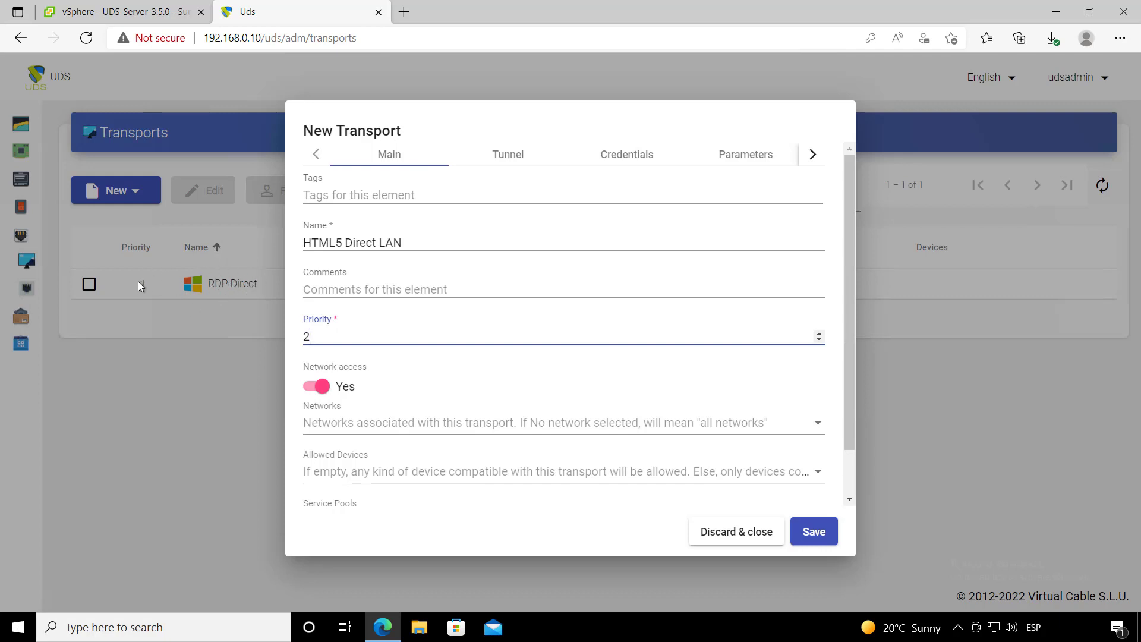
left_click(502, 160)
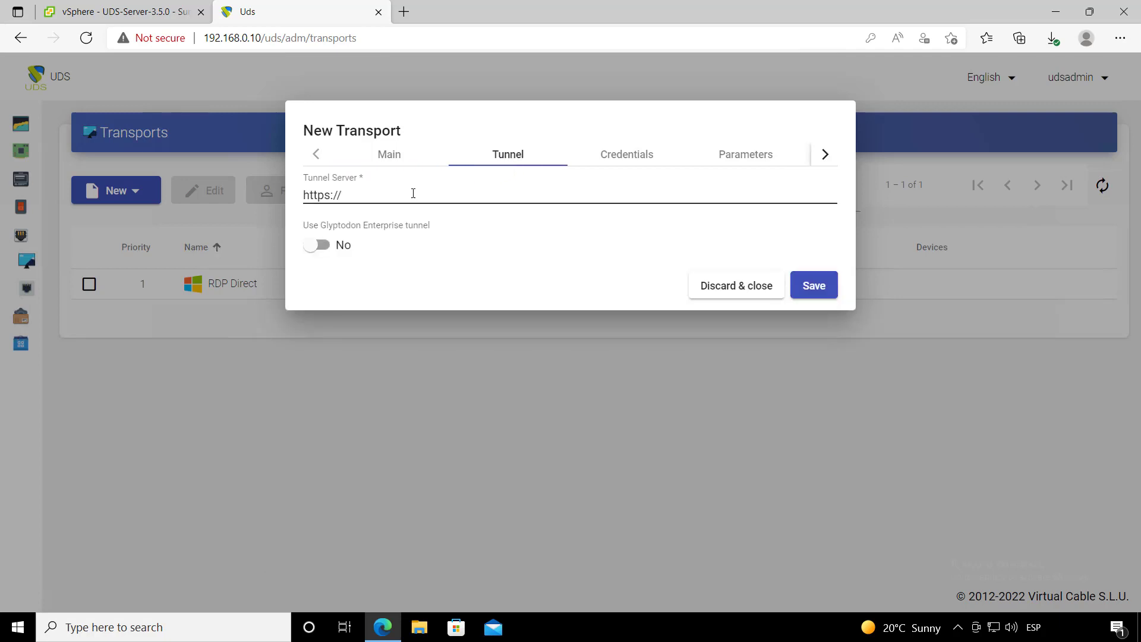
left_click(445, 196)
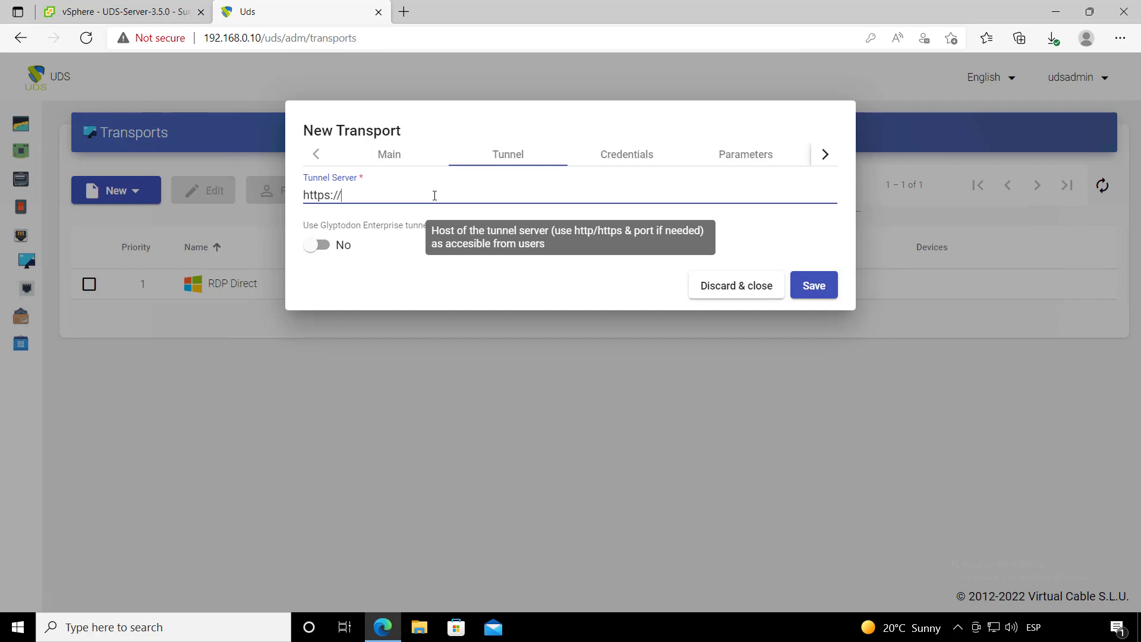
type("192.168.0.11:10443")
- Enter a fixed username and password on the transport's Credentials tab
left_click(482, 295)
left_click(623, 156)
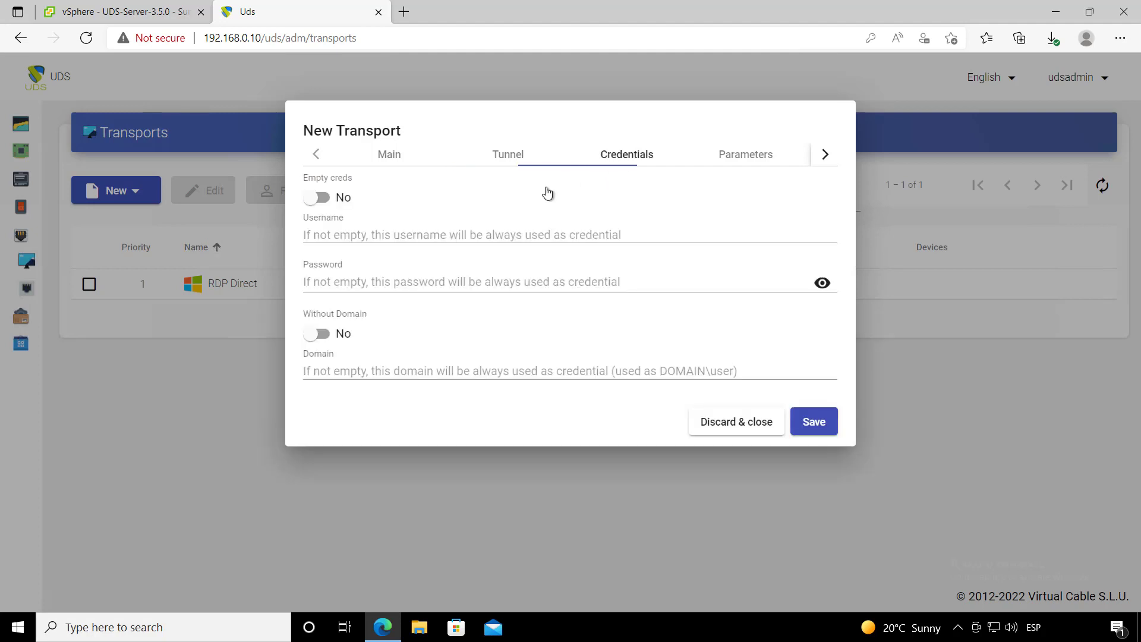
left_click(439, 229)
type("uds")
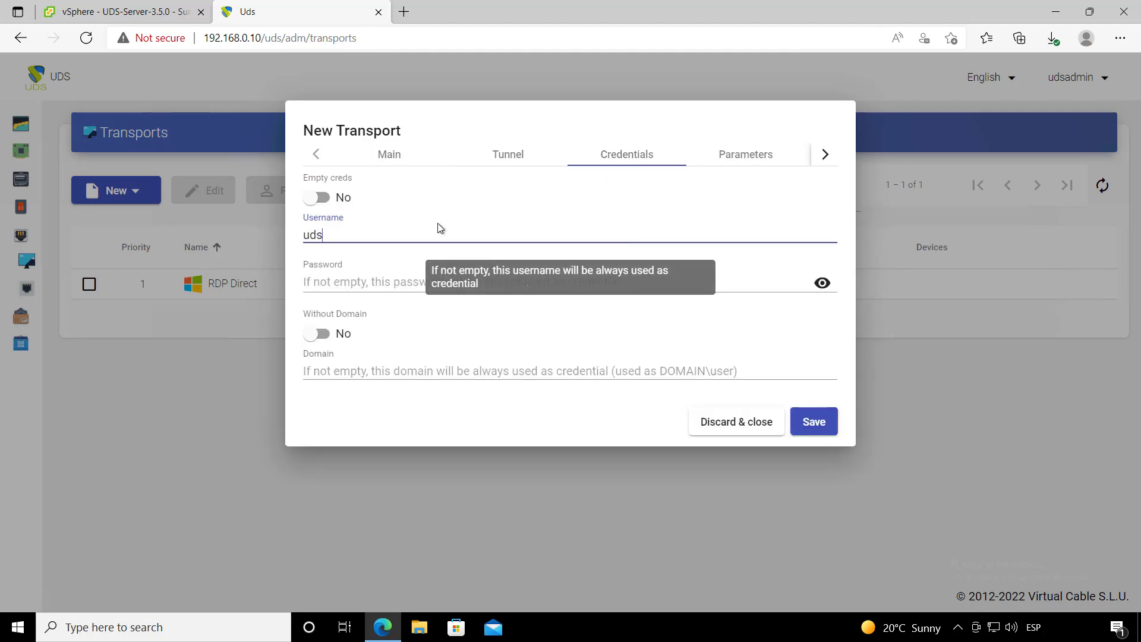
left_click(400, 291)
type("uds")
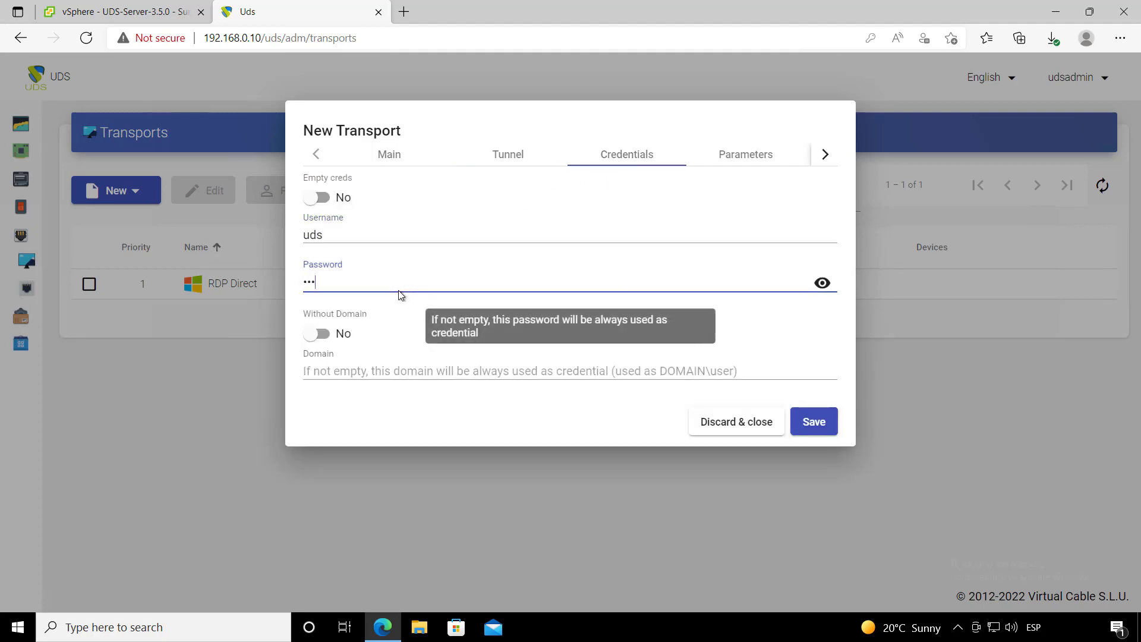
- Switch the Without Domain option to Yes for these credentials
left_click(320, 337)
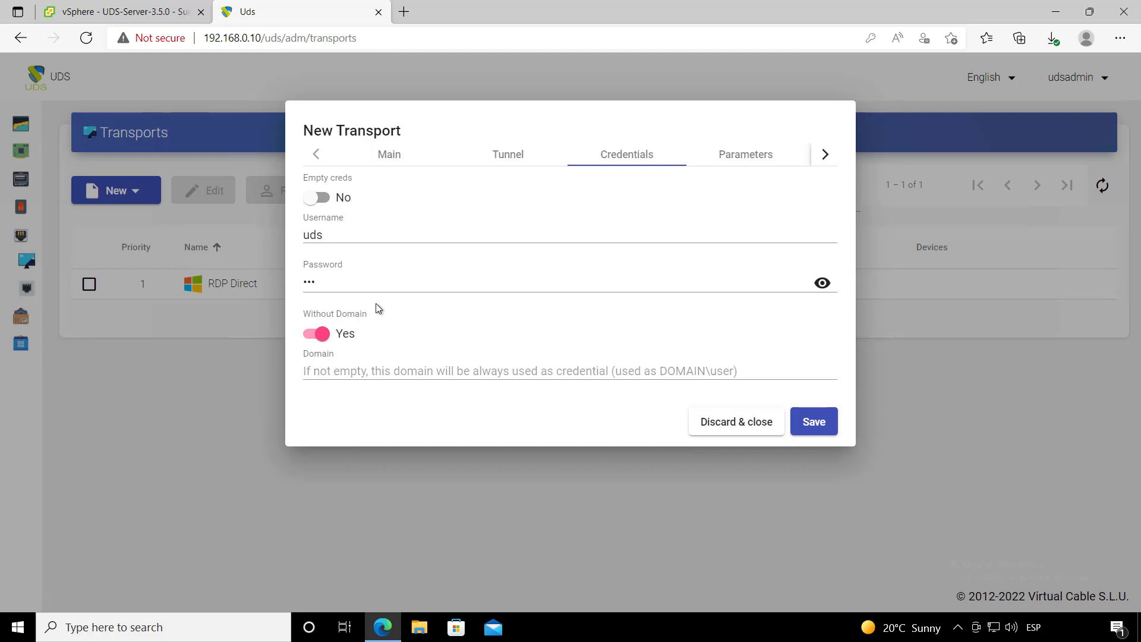
left_click(358, 236)
left_click(372, 278)
left_click(354, 236)
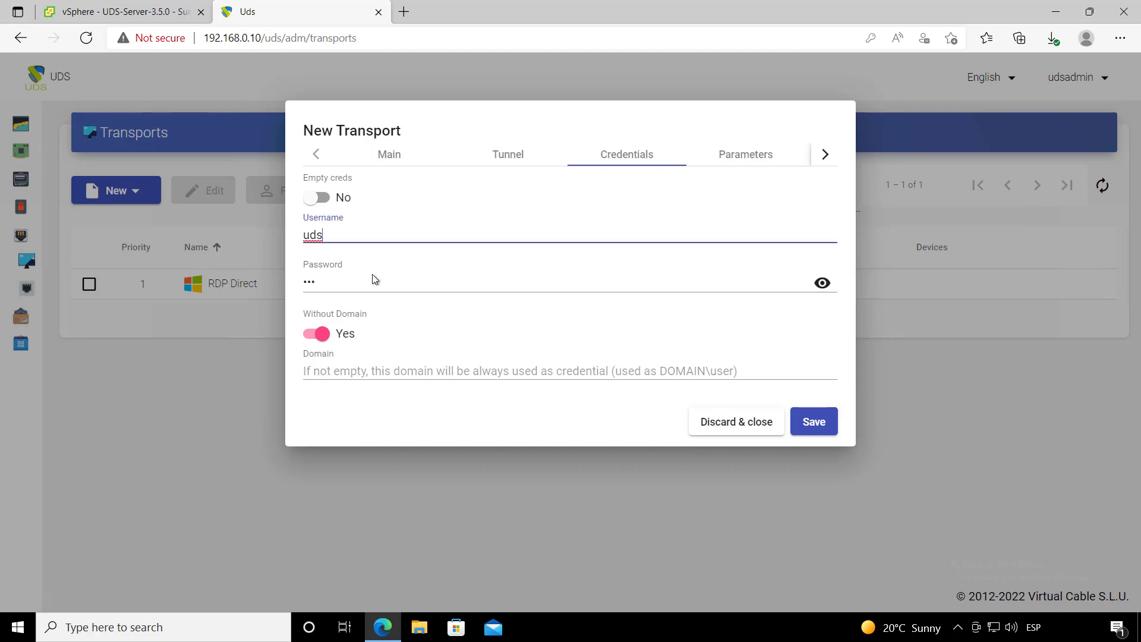
left_click(373, 280)
left_click(343, 235)
left_click(372, 285)
left_click(344, 238)
left_click(377, 284)
left_click(352, 235)
left_click(363, 280)
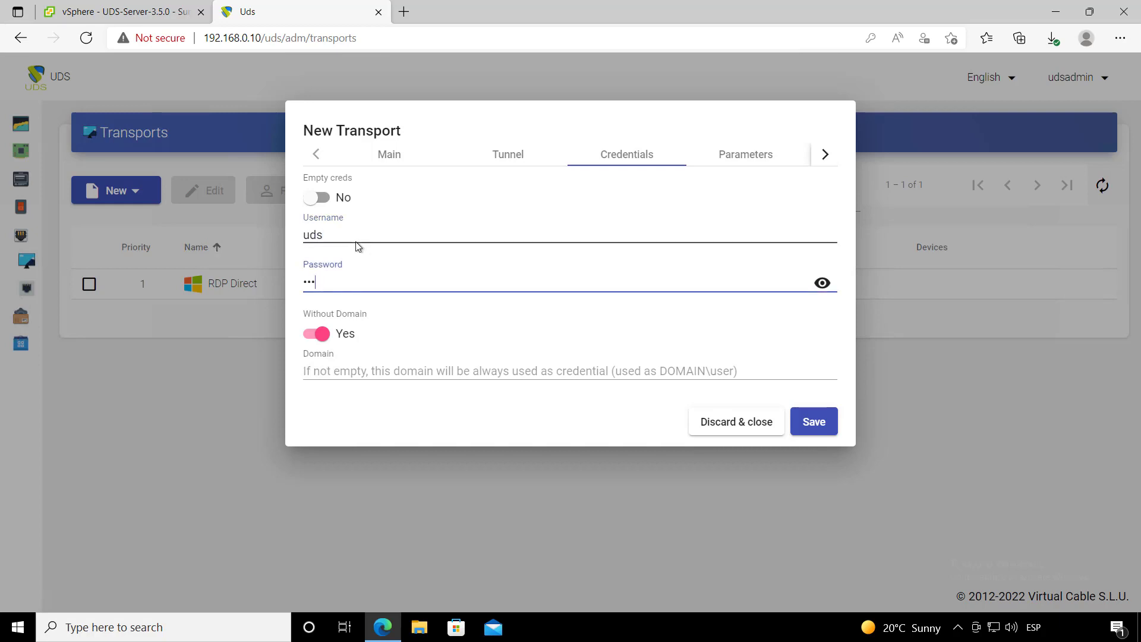
left_click(357, 239)
left_click(372, 284)
left_click(352, 234)
left_click(364, 280)
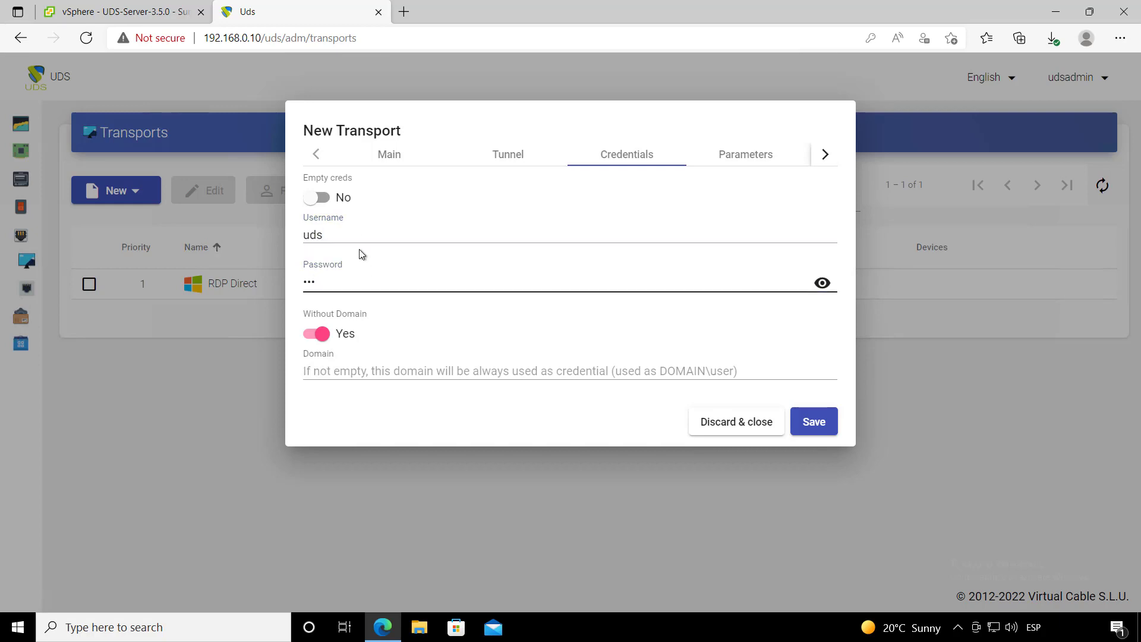
left_click(357, 238)
left_click(357, 276)
left_click(381, 238)
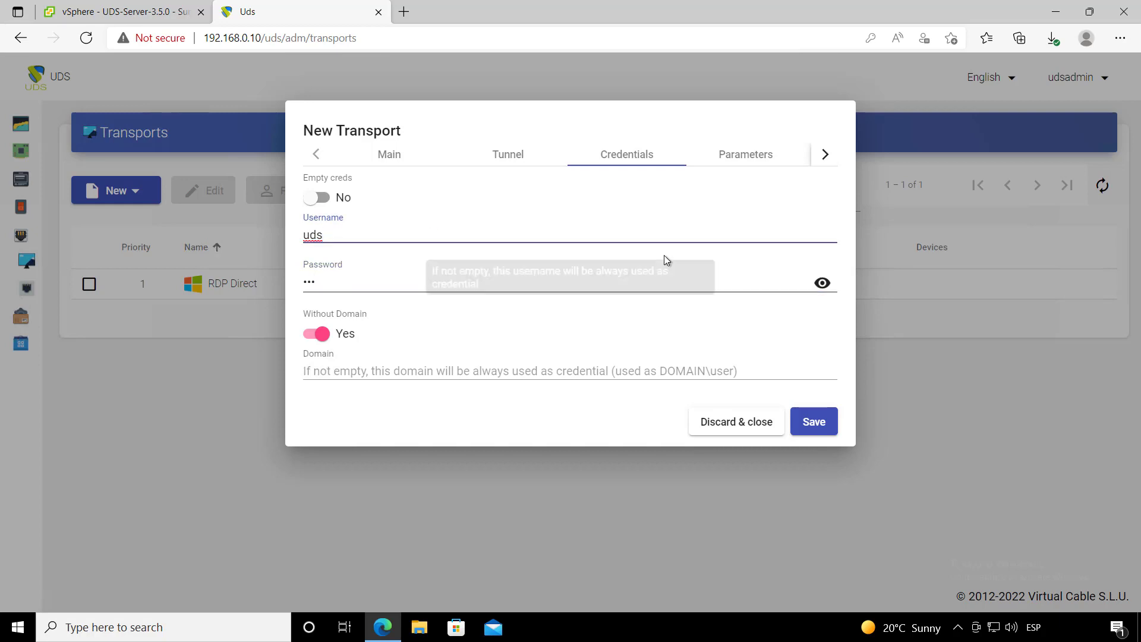
left_click(747, 154)
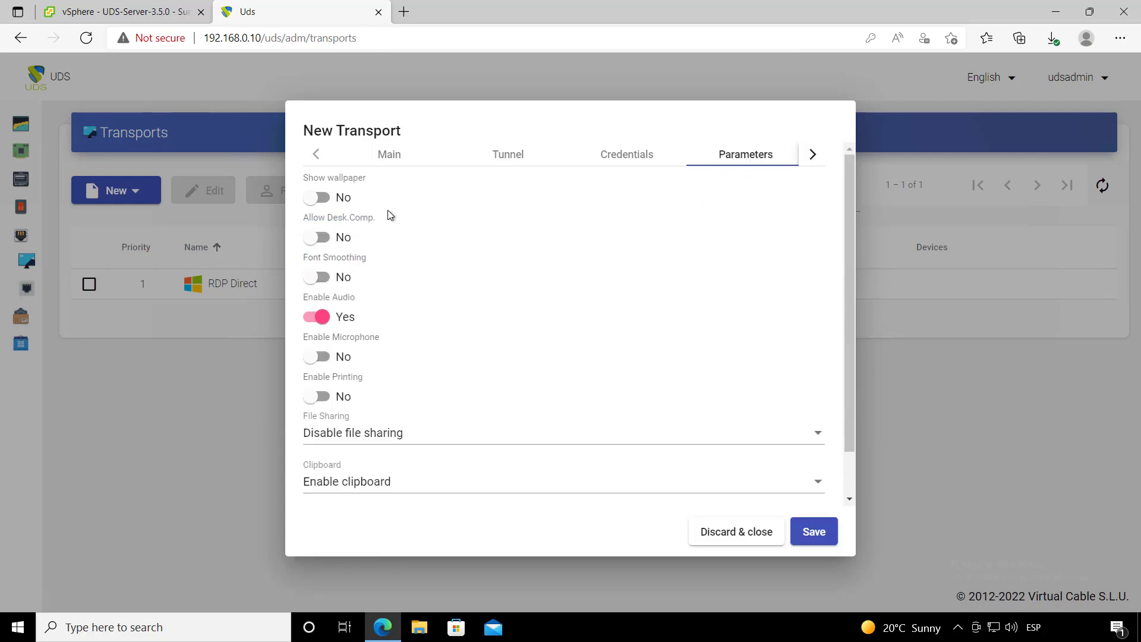
- Keep Security at Any in Advanced settings and save the HTML5 Direct LAN transport
scroll(535, 357, "down", 1)
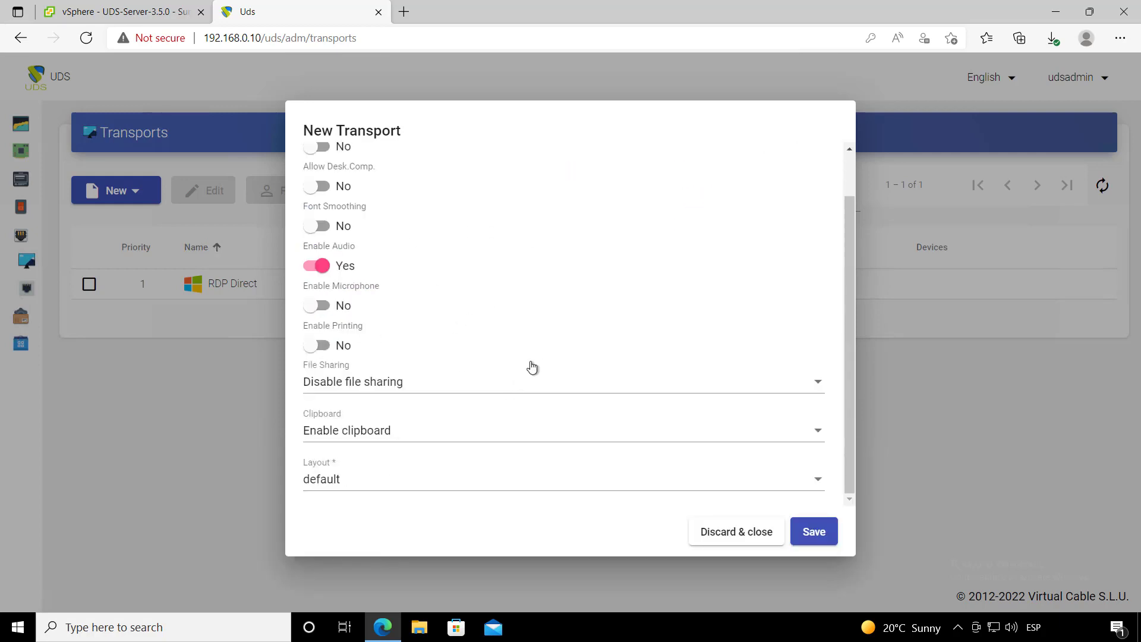
scroll(686, 310, "up", 1)
left_click(805, 156)
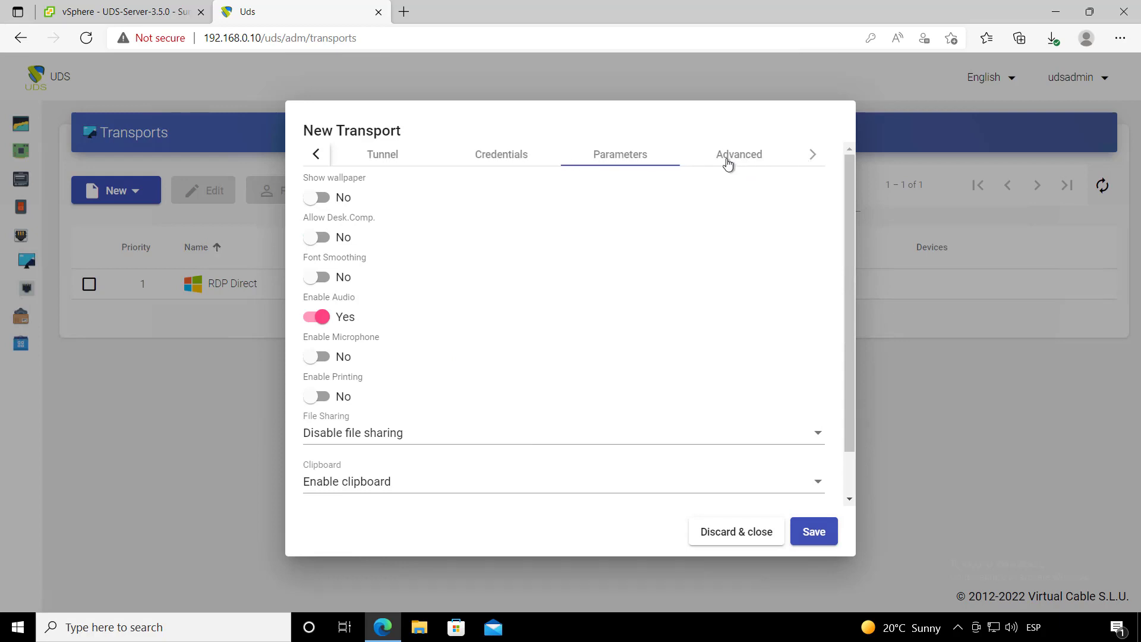
left_click(726, 157)
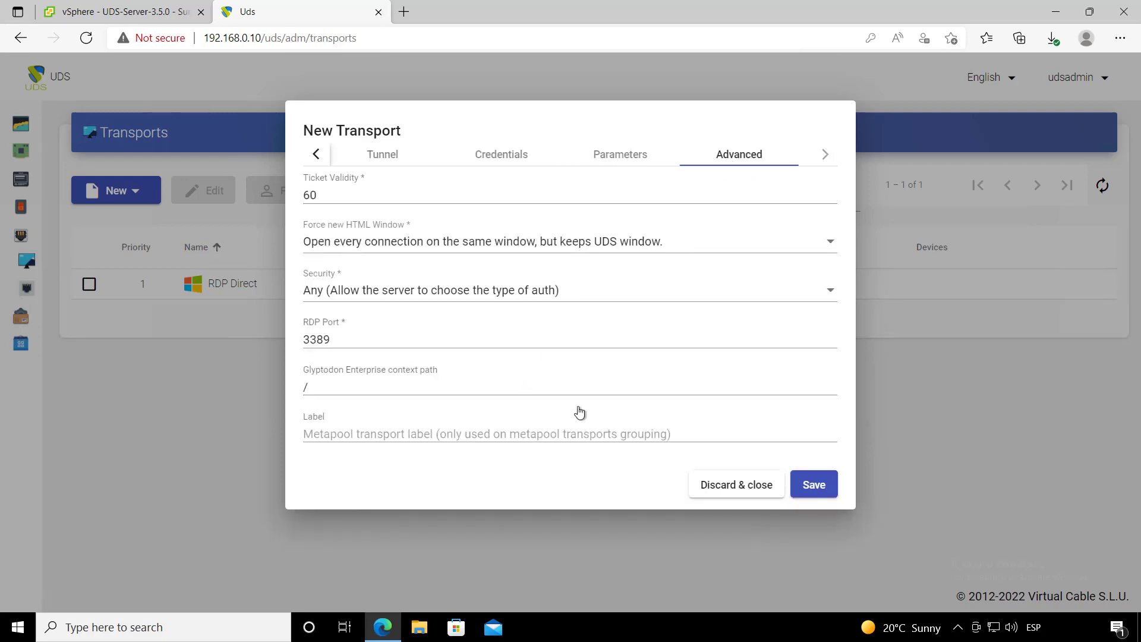
left_click(401, 296)
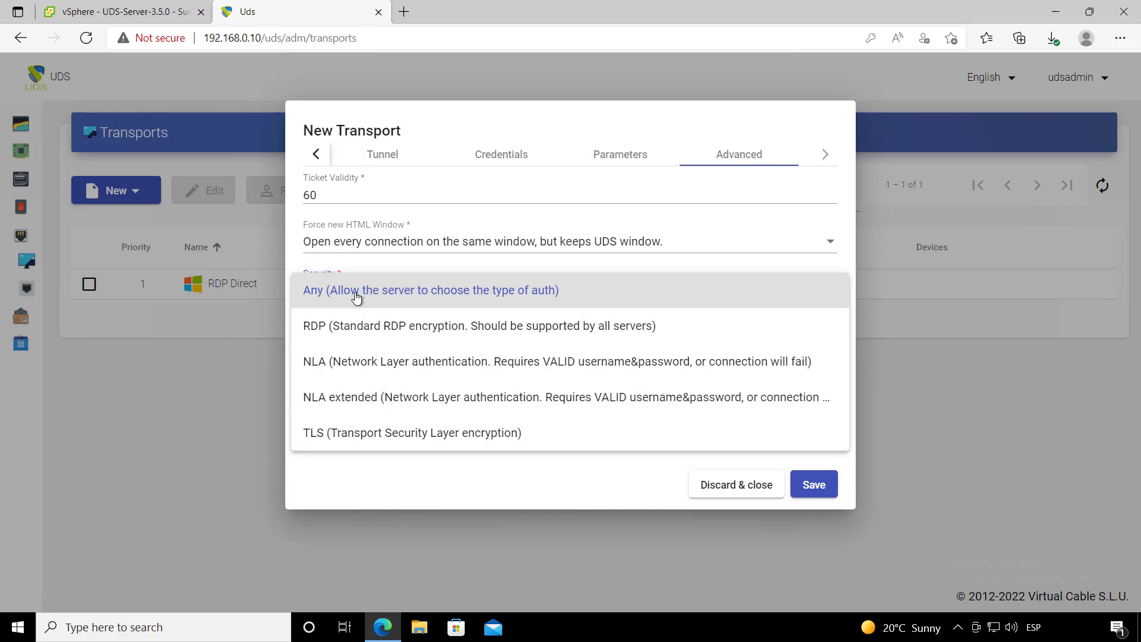
left_click(413, 297)
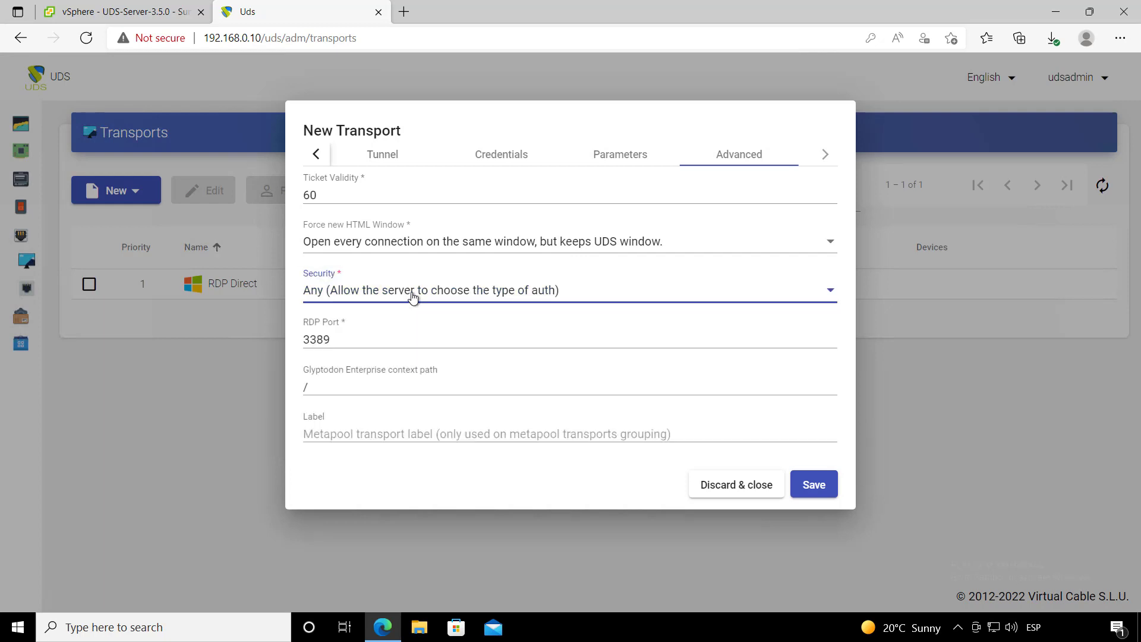
left_click(821, 154)
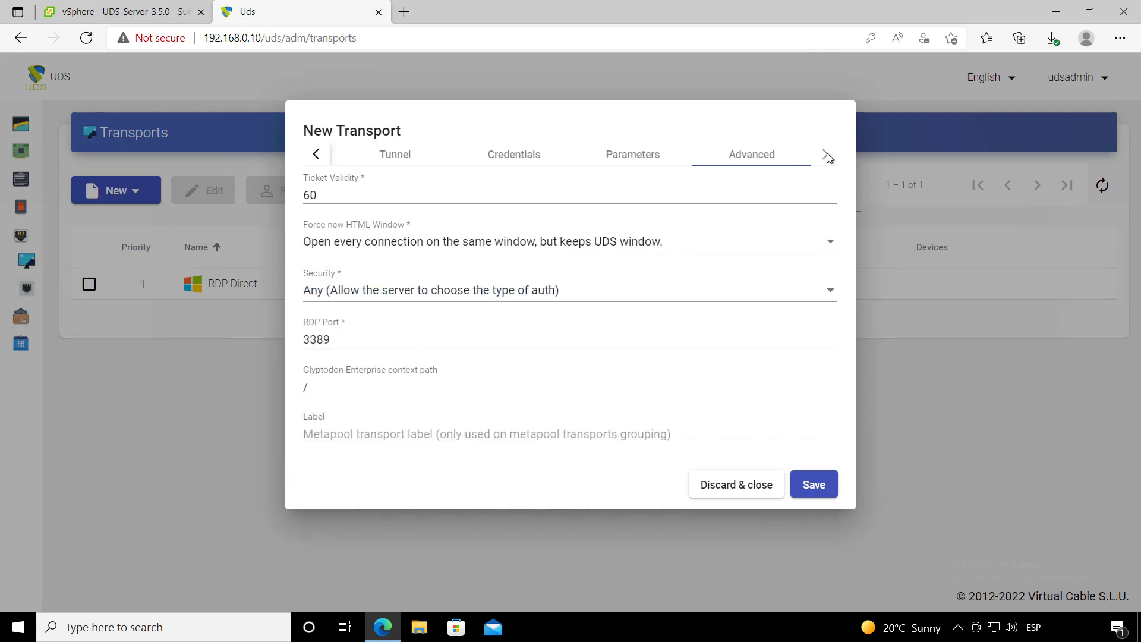
left_click(815, 494)
- Select the listed transports, then expand Pools and go to Service Pools
left_click(262, 326)
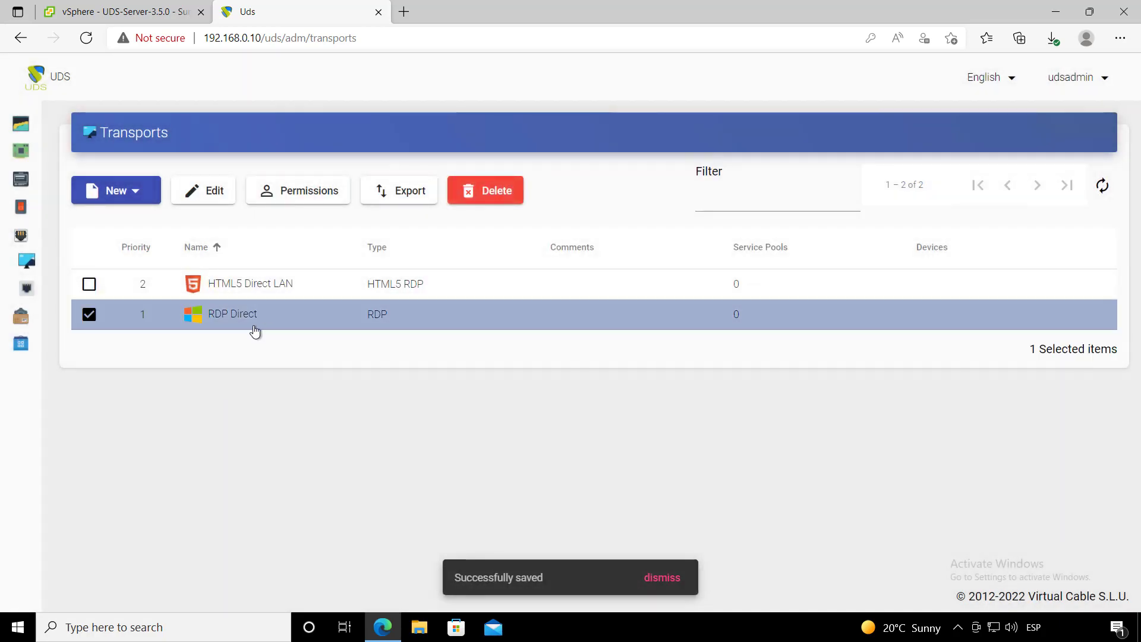
left_click(283, 290)
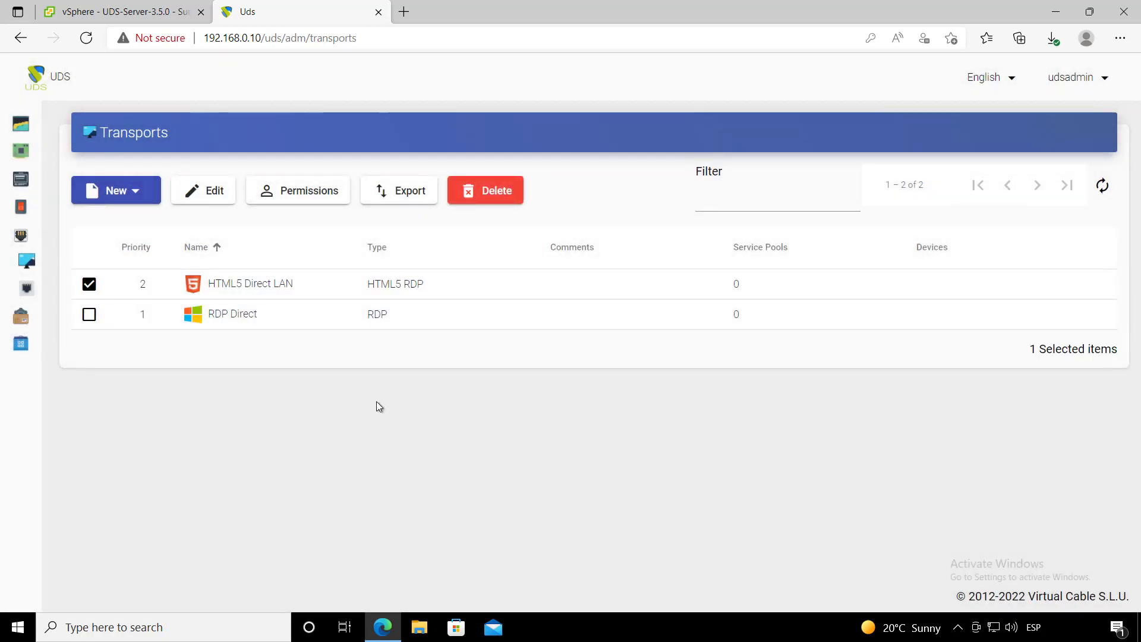
mouse_move(14, 278)
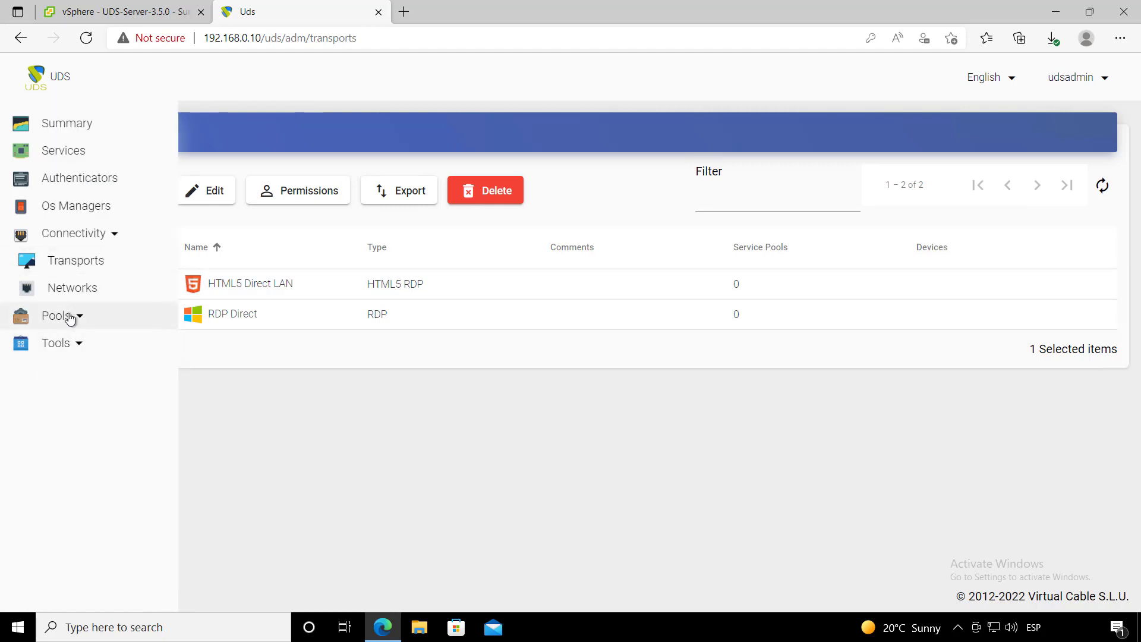
left_click(64, 315)
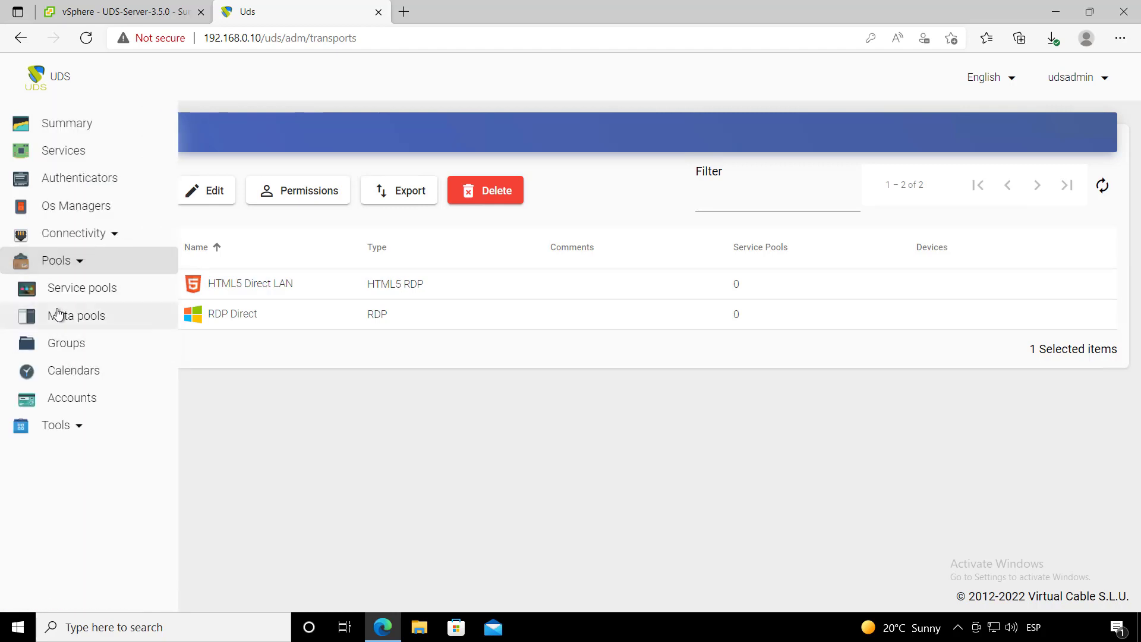
left_click(111, 290)
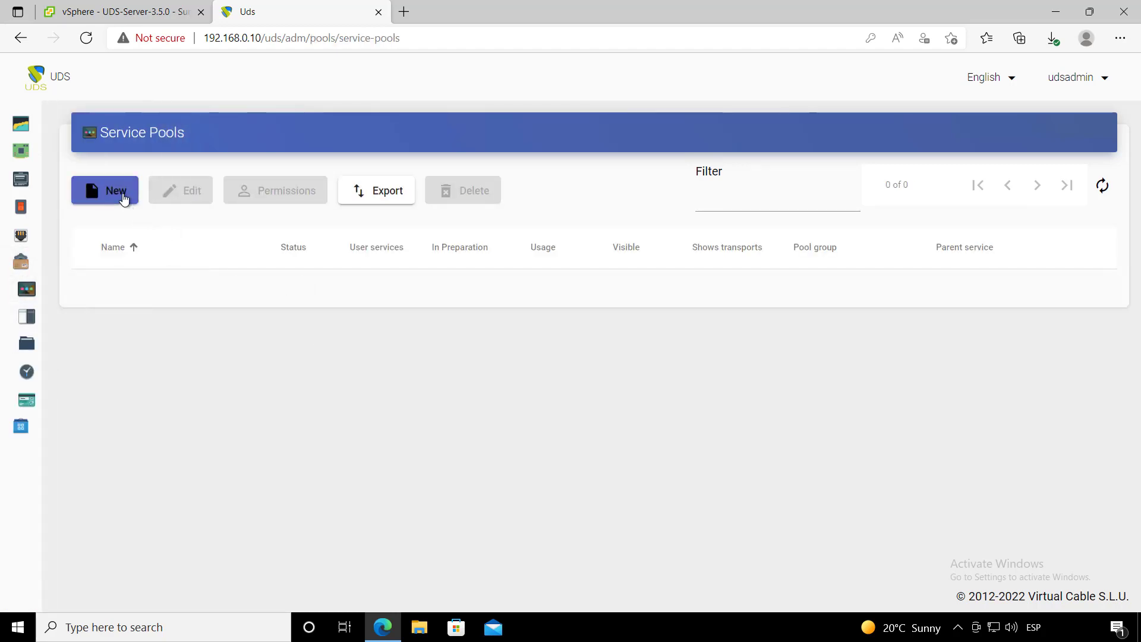
- Create a service pool named Windows 10 on VMWARE\Windows 10 with the Windows OS Manager
left_click(123, 196)
left_click(362, 237)
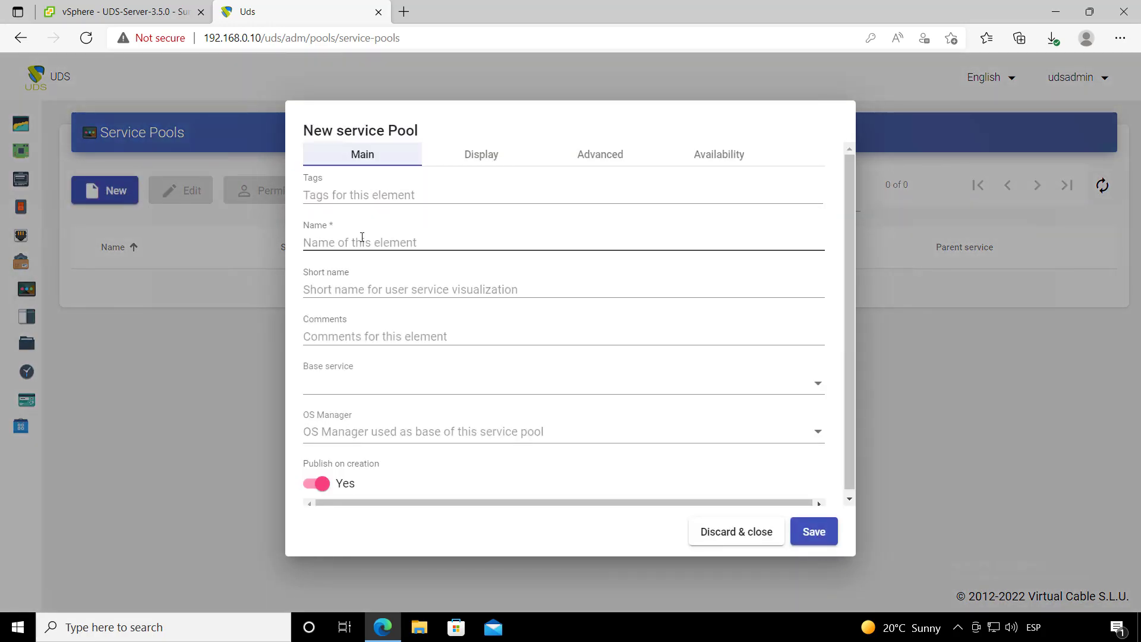
type("W")
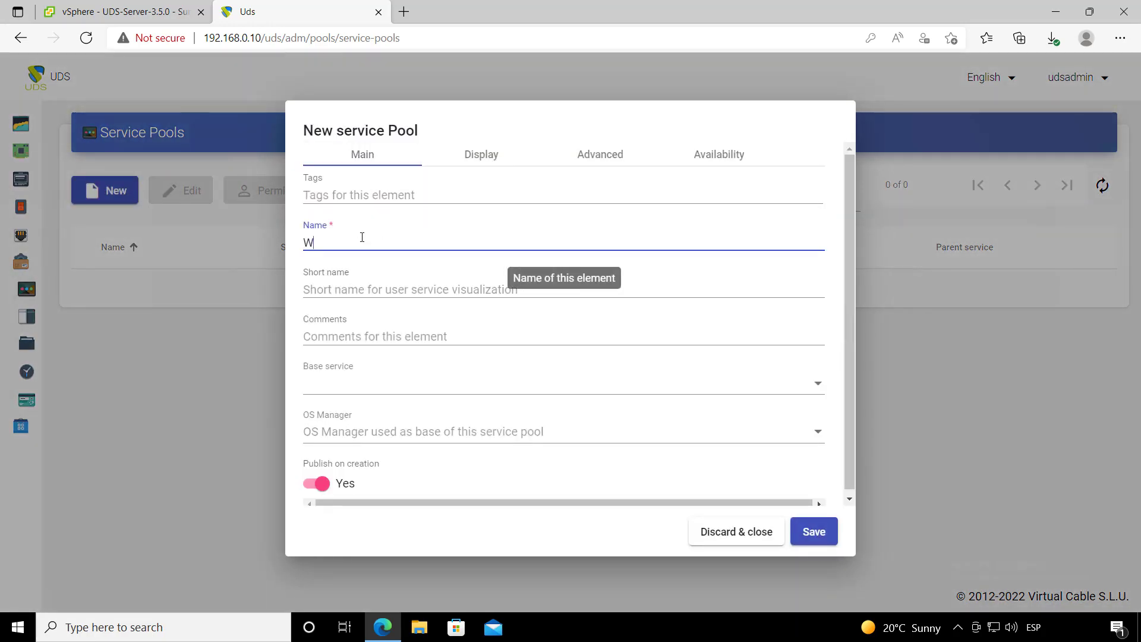
type("indows 10")
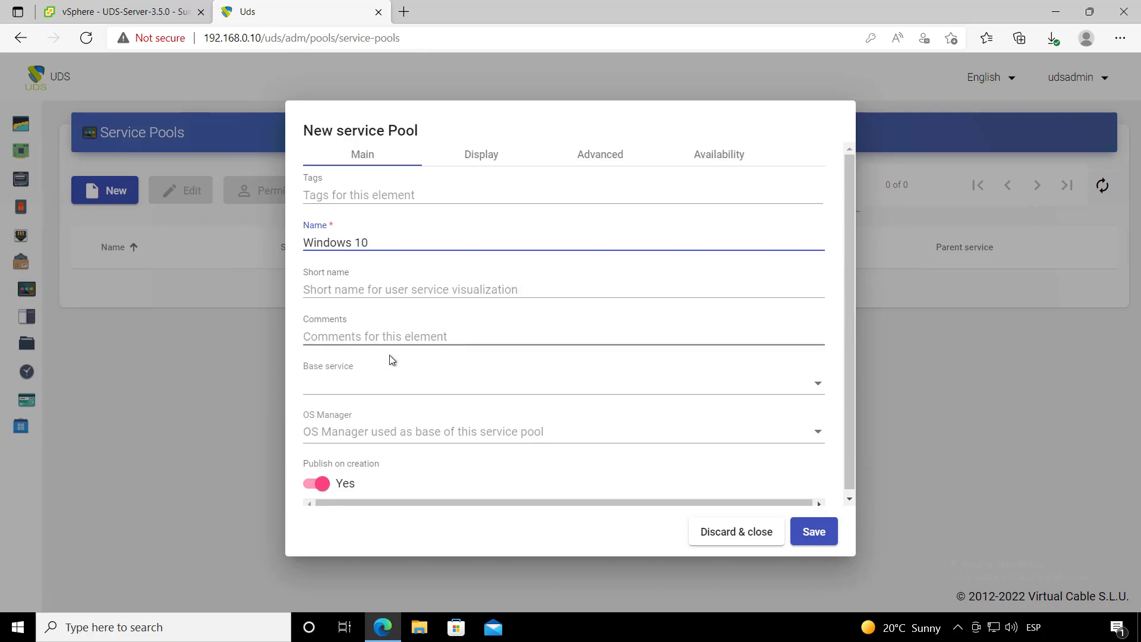
left_click(368, 383)
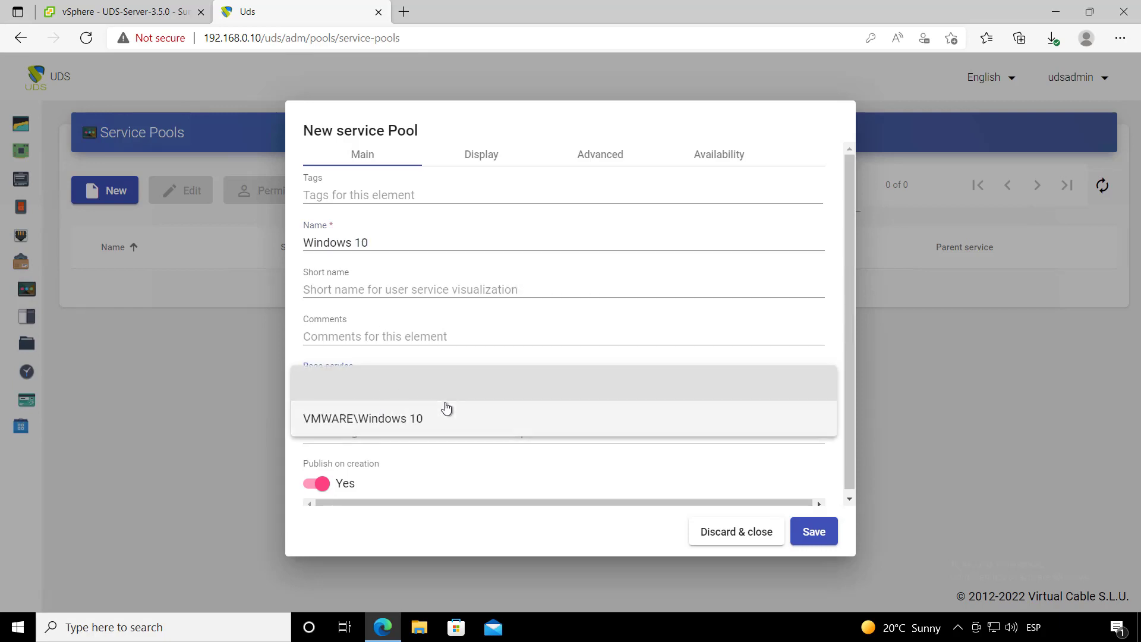
left_click(413, 419)
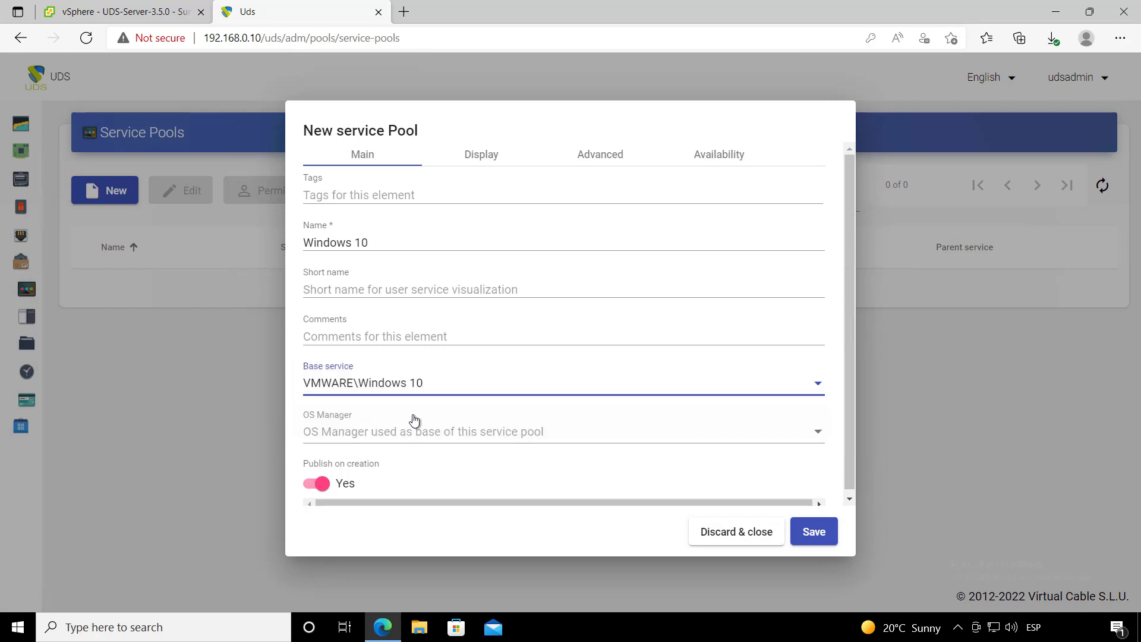
left_click(433, 430)
left_click(410, 431)
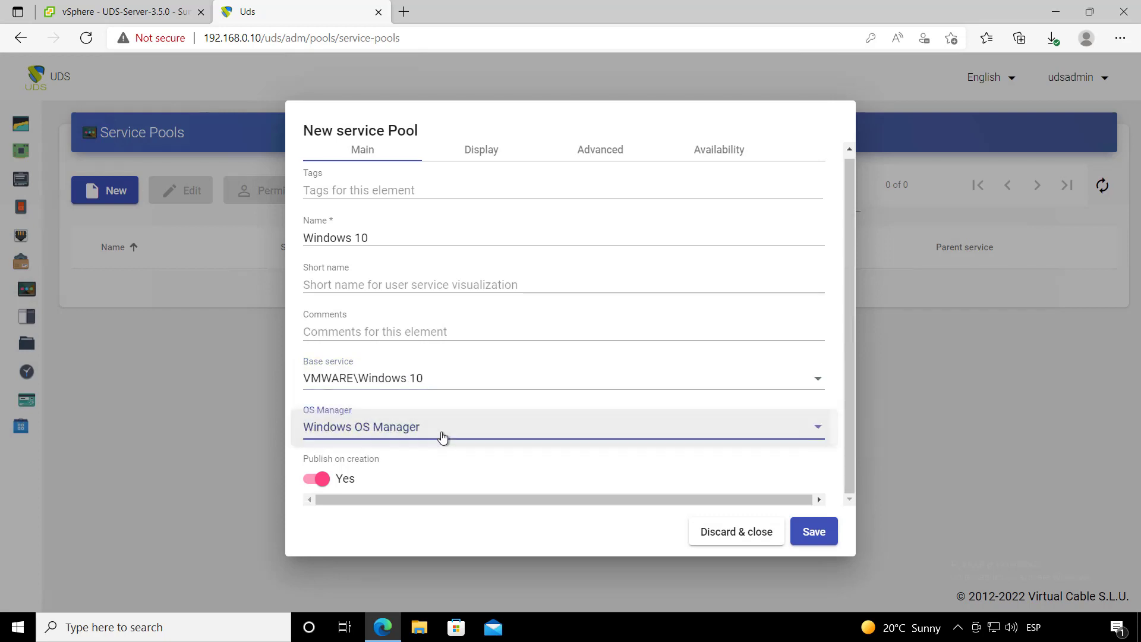
- Leave the associated image unset and keep Default as the pool group
left_click(472, 156)
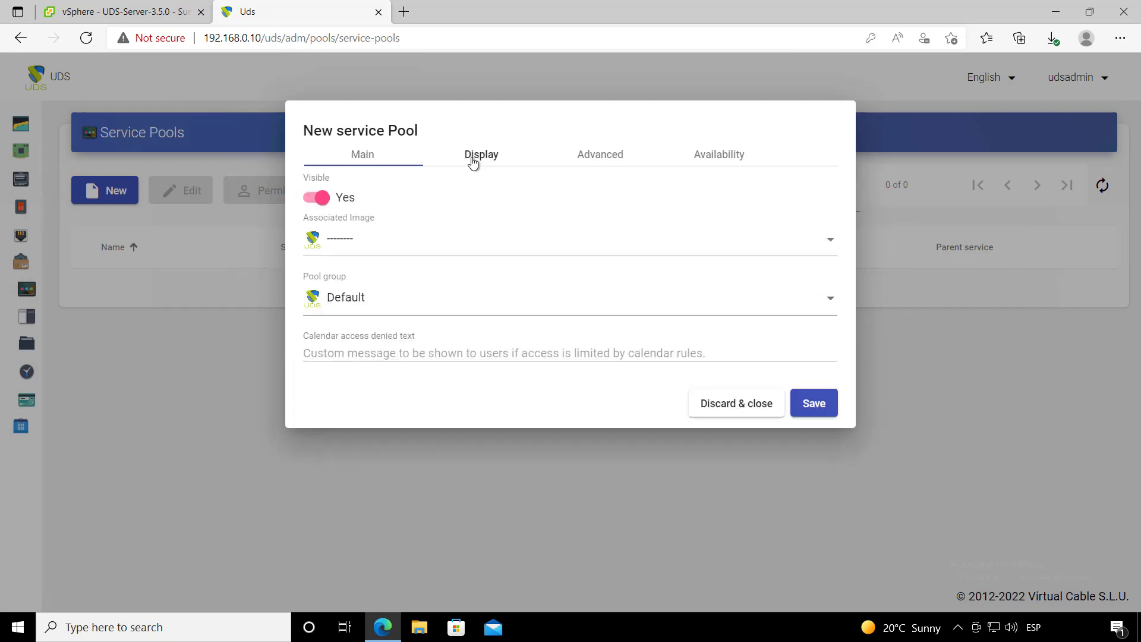
left_click(401, 245)
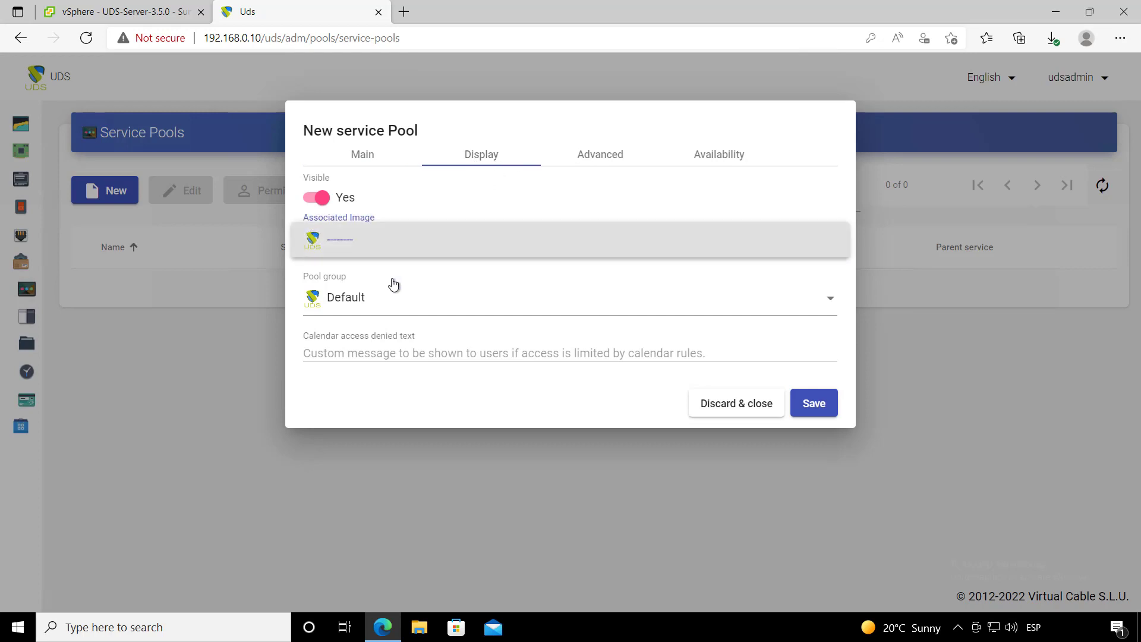
left_click(413, 299)
left_click(410, 304)
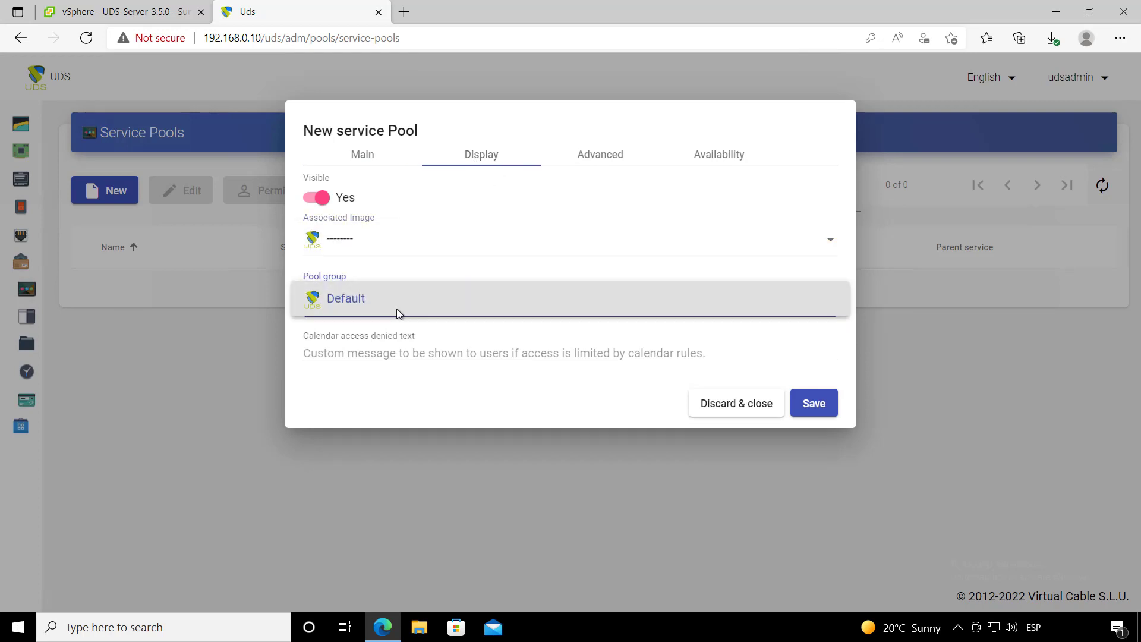
left_click(461, 336)
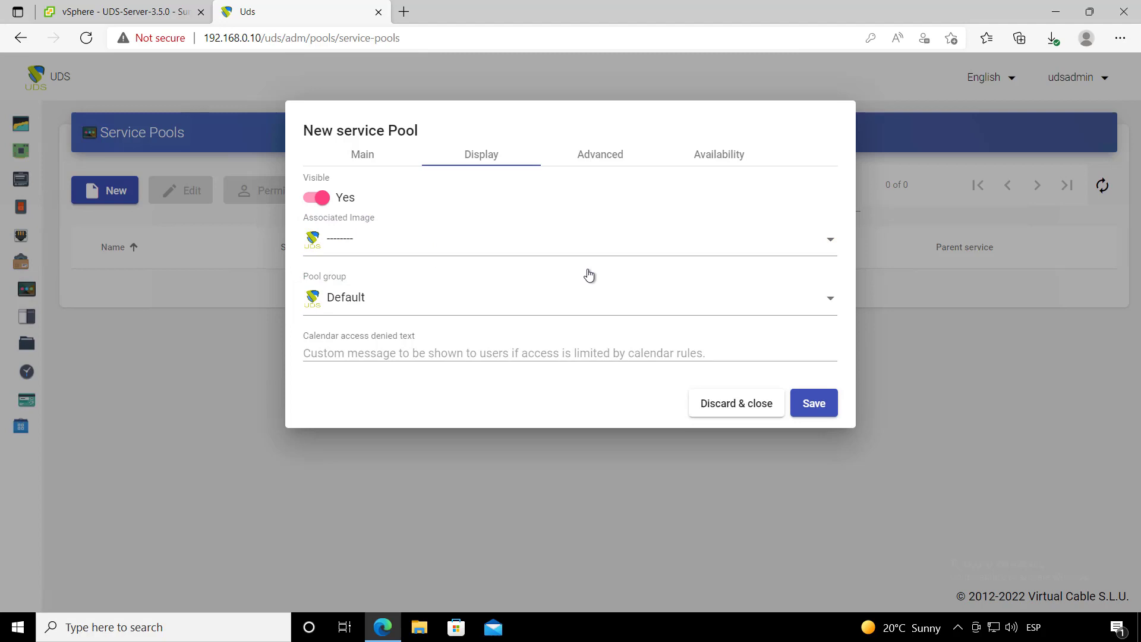
left_click(598, 168)
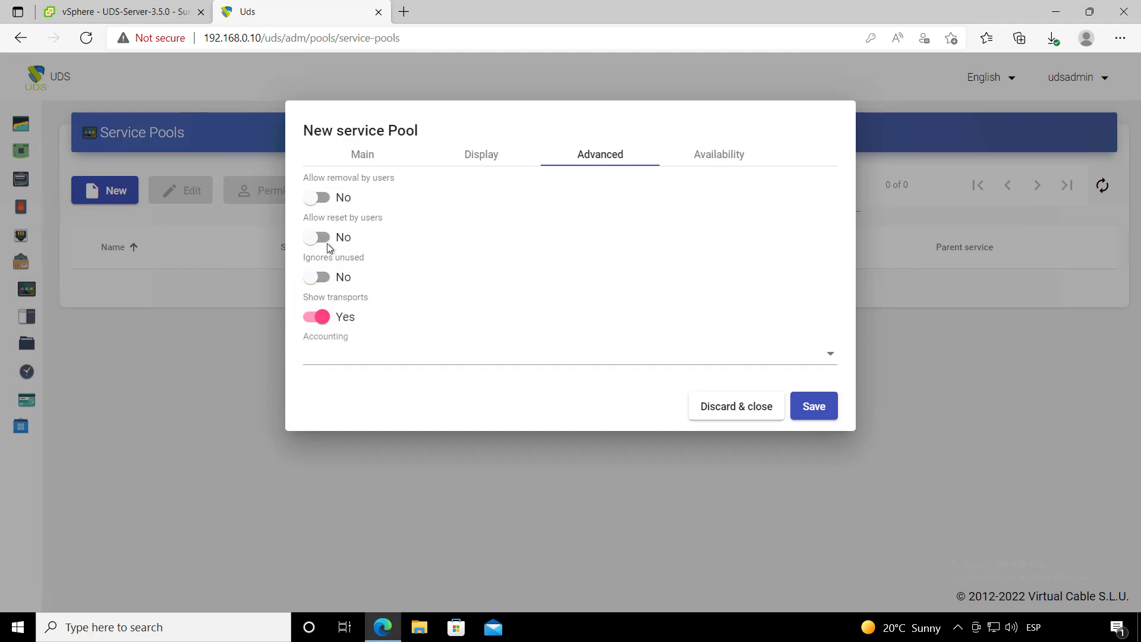
- Set 2 services to keep in cache and a maximum of 5, then save the pool
left_click(721, 156)
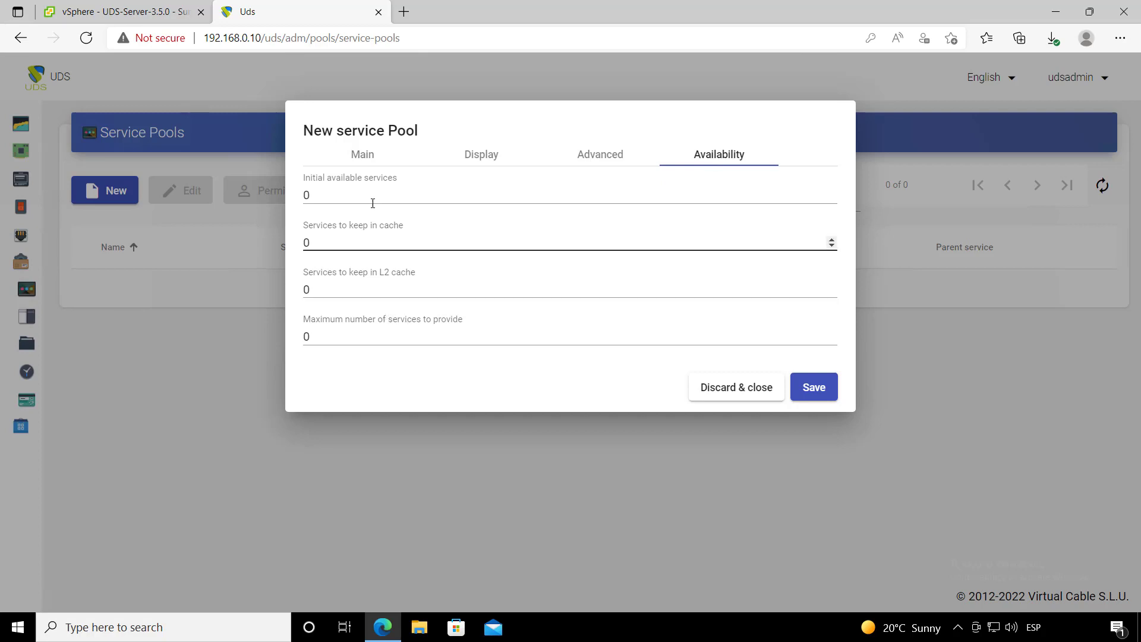
left_click_drag(333, 241, 293, 233)
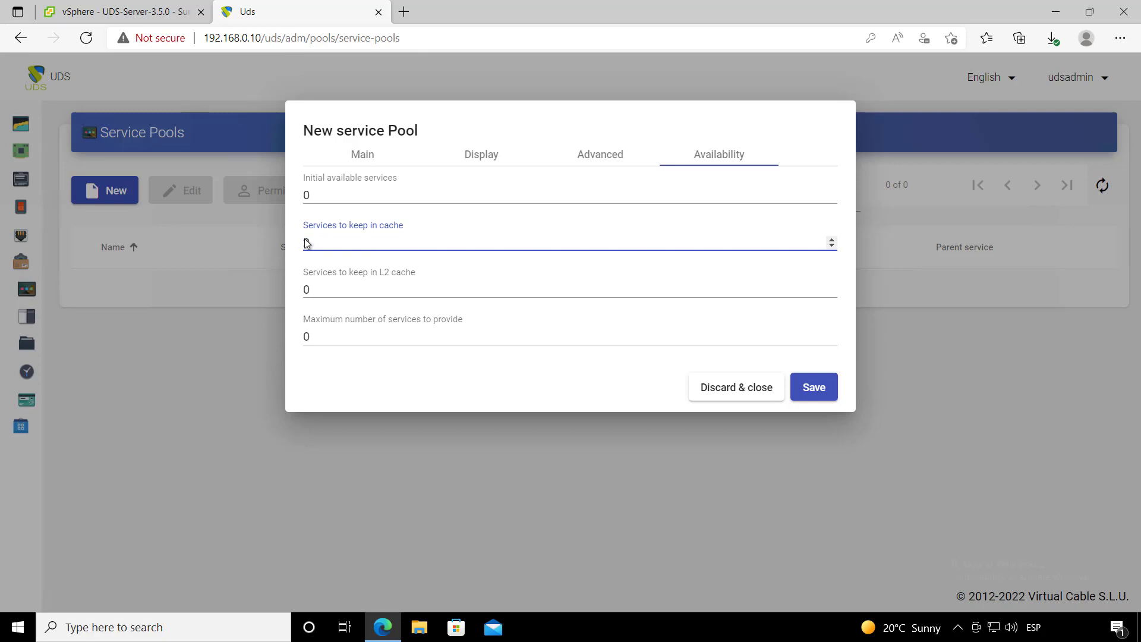
left_click(302, 336)
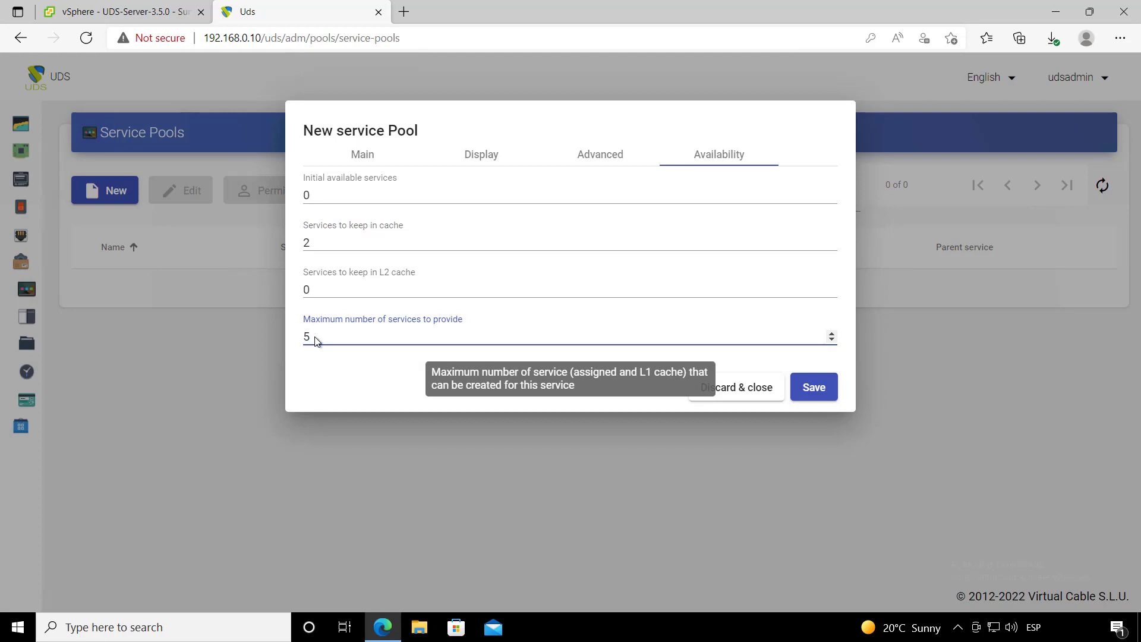
left_click(305, 242)
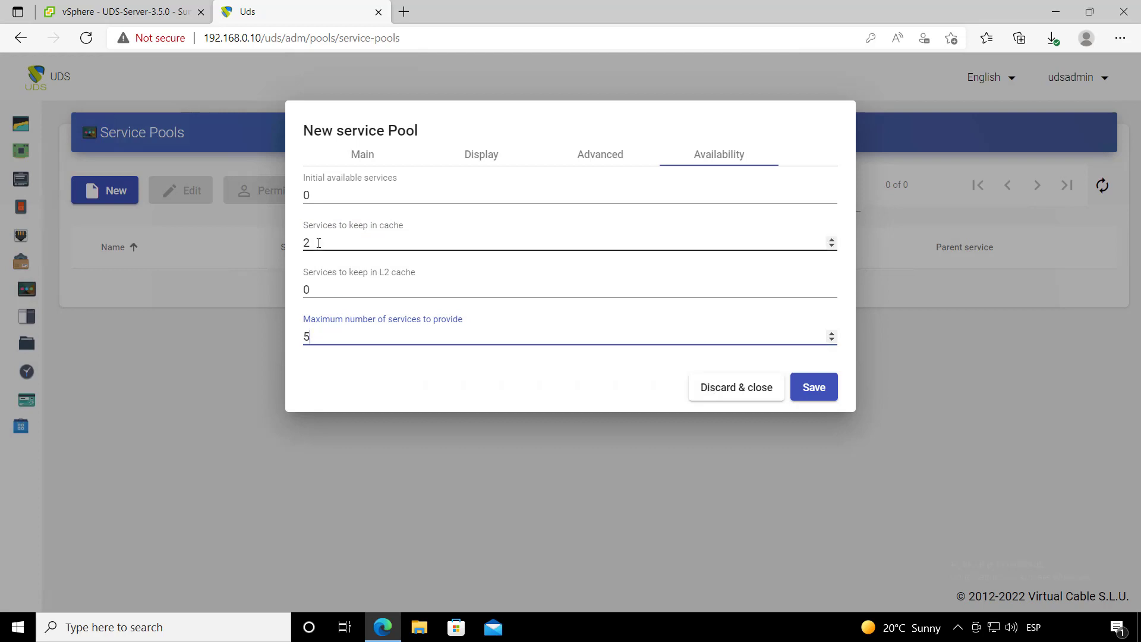
double_click(305, 243)
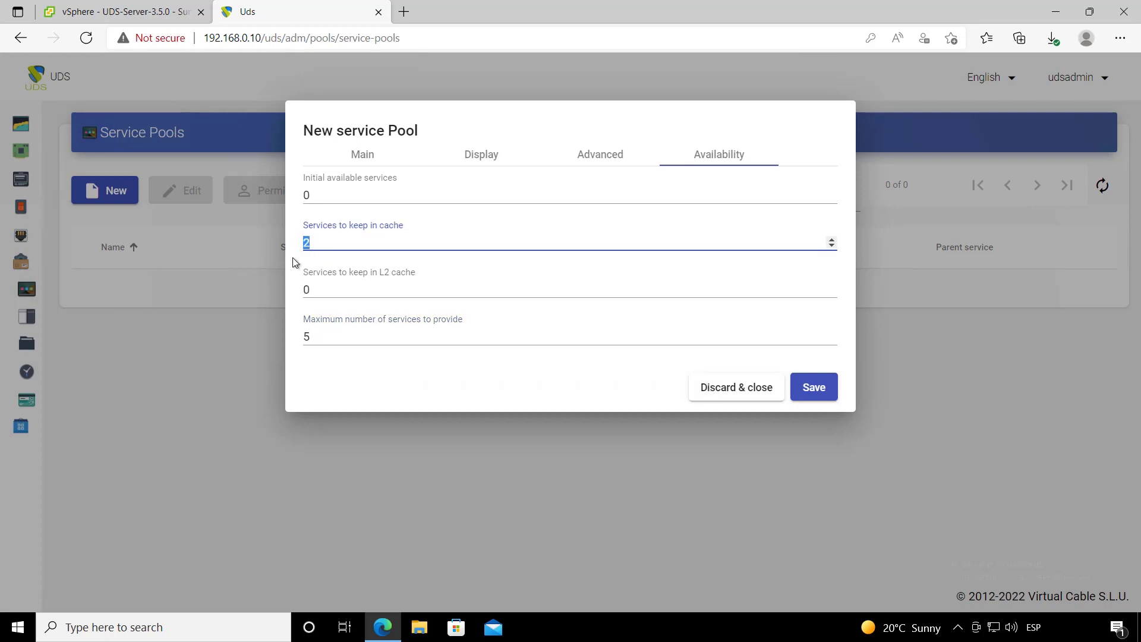
left_click(301, 335)
double_click(300, 334)
left_click(316, 359)
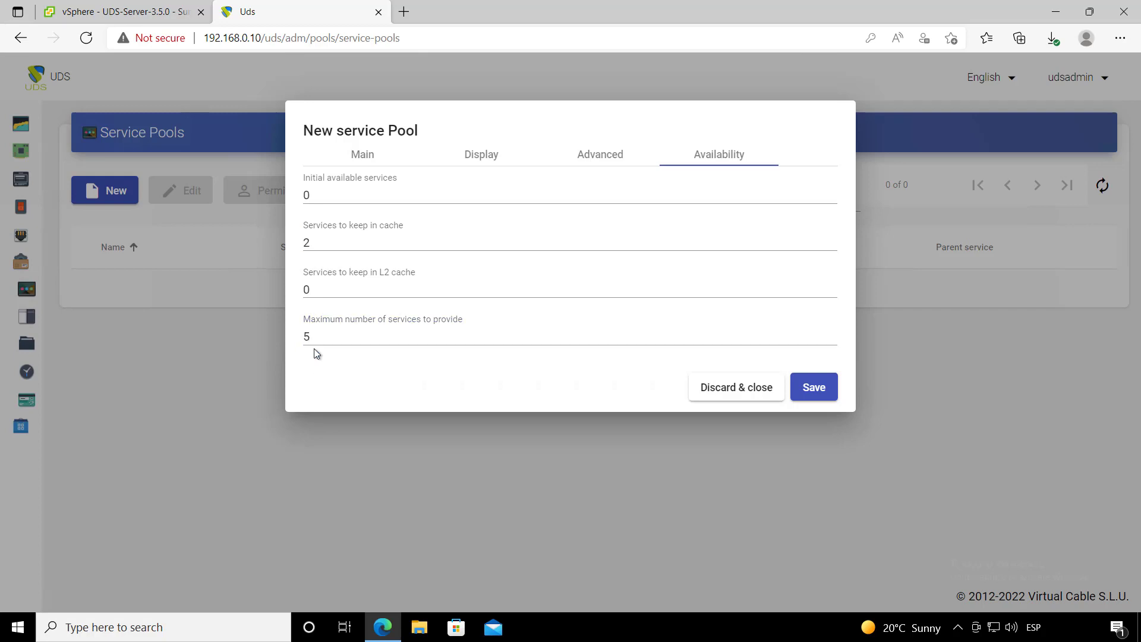
left_click_drag(313, 337, 301, 337)
left_click(342, 358)
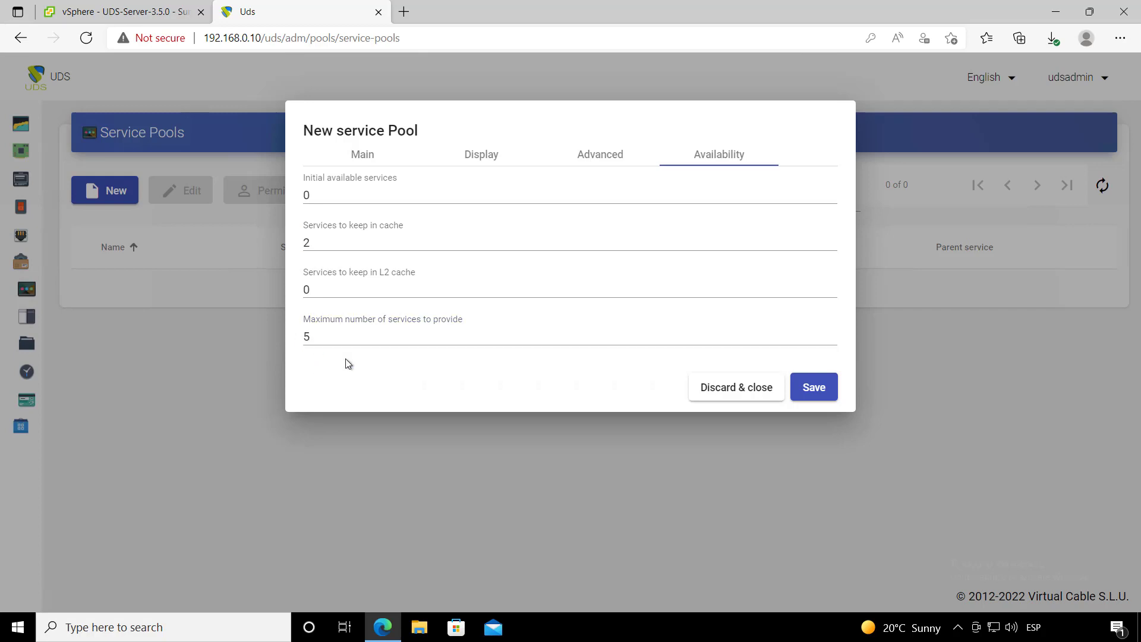
left_click(823, 394)
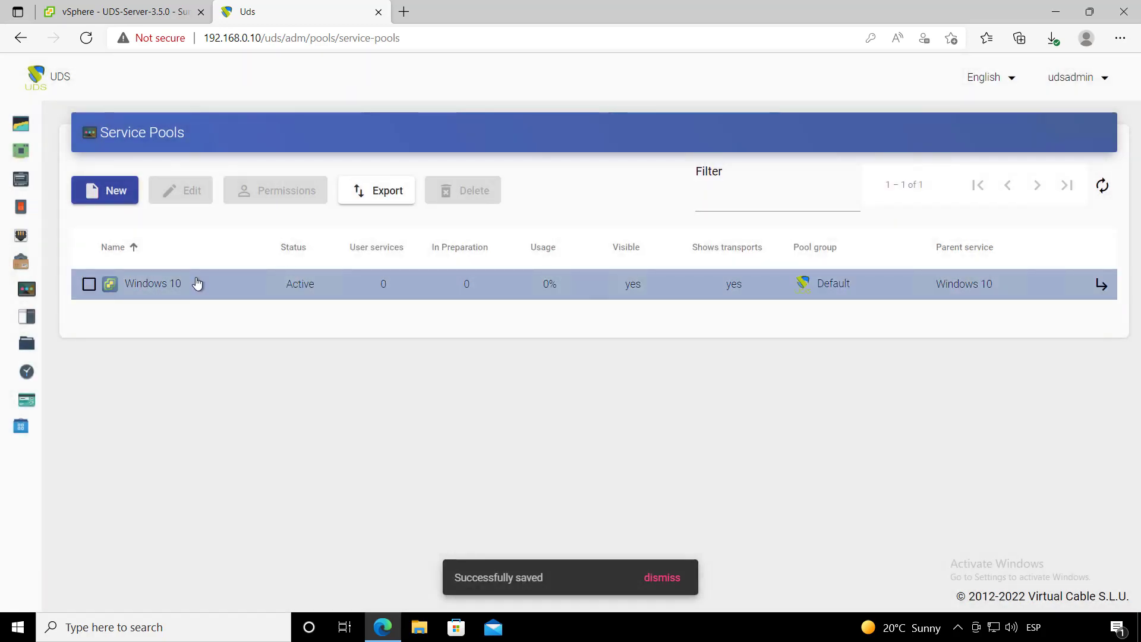
- Open the Windows 10 pool's details and view its Groups
left_click(196, 284)
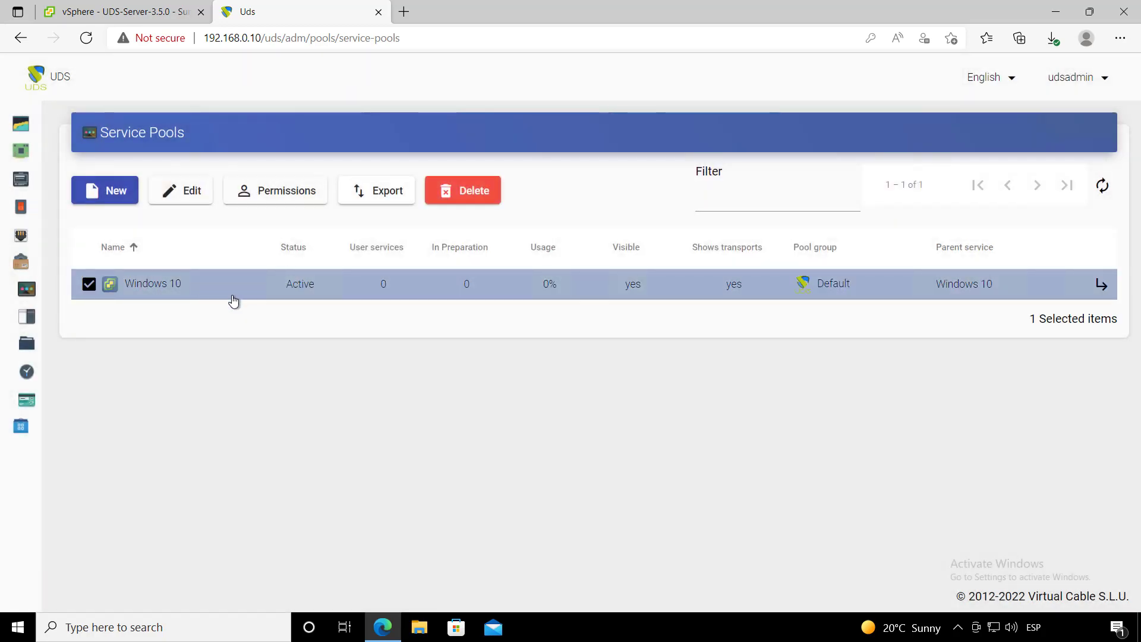
left_click(1103, 284)
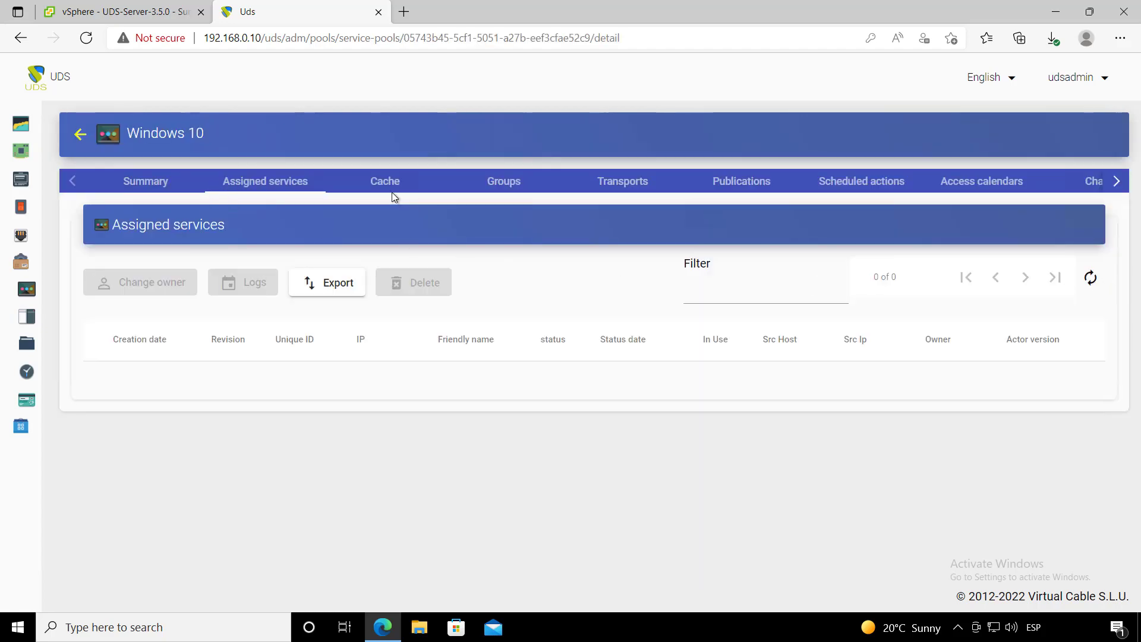
left_click(503, 189)
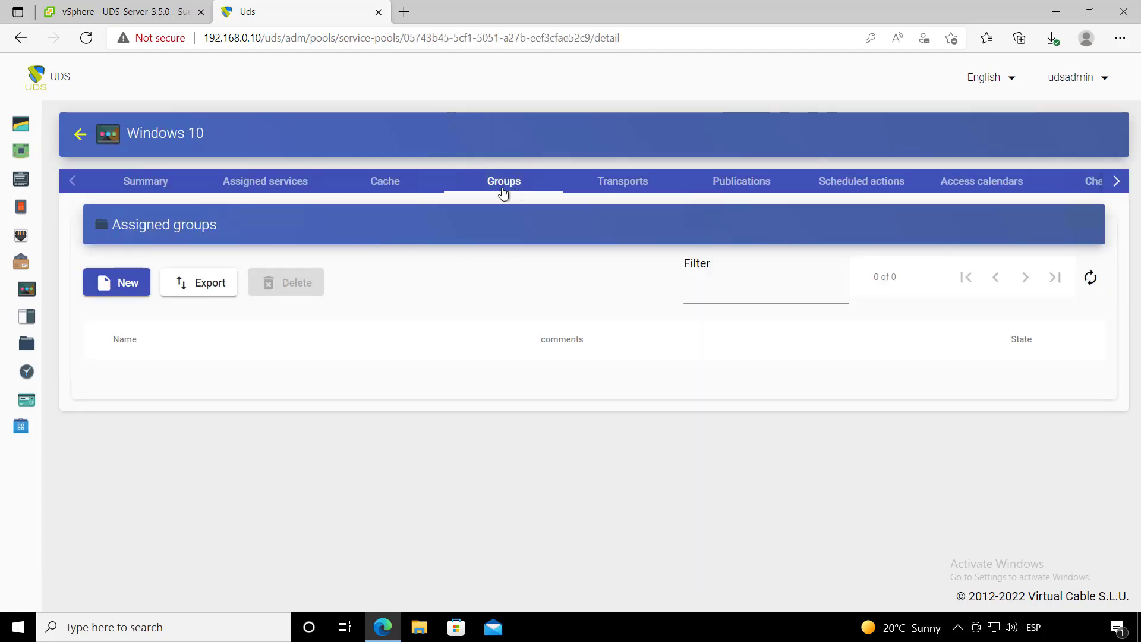
- Add the admin group from the internal database authenticator to the pool
left_click(142, 279)
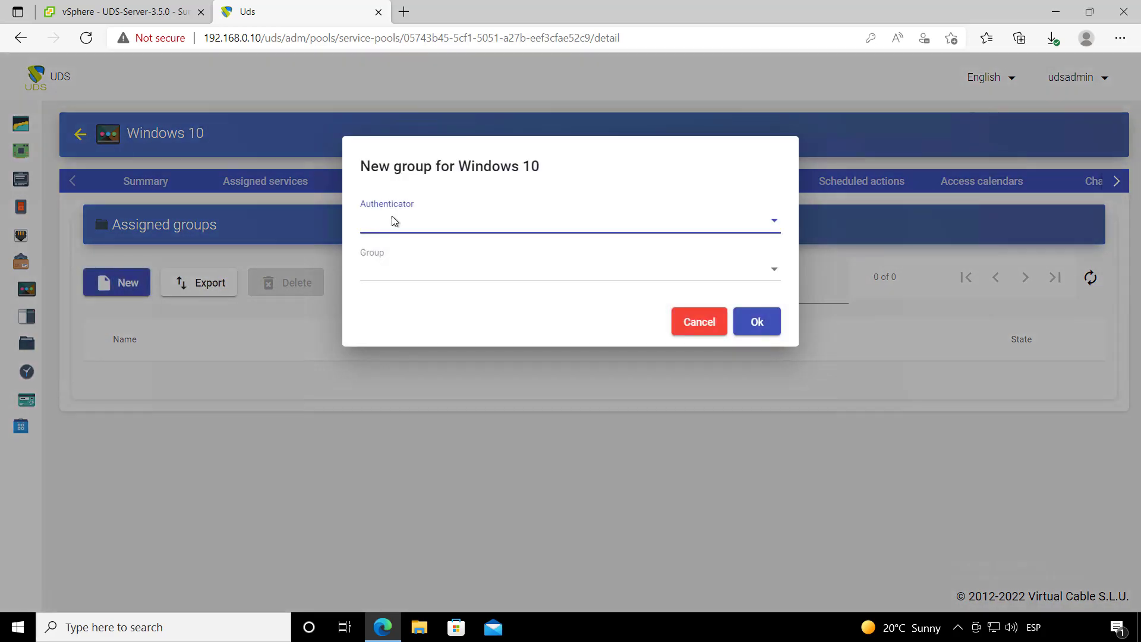
left_click(426, 223)
left_click(497, 195)
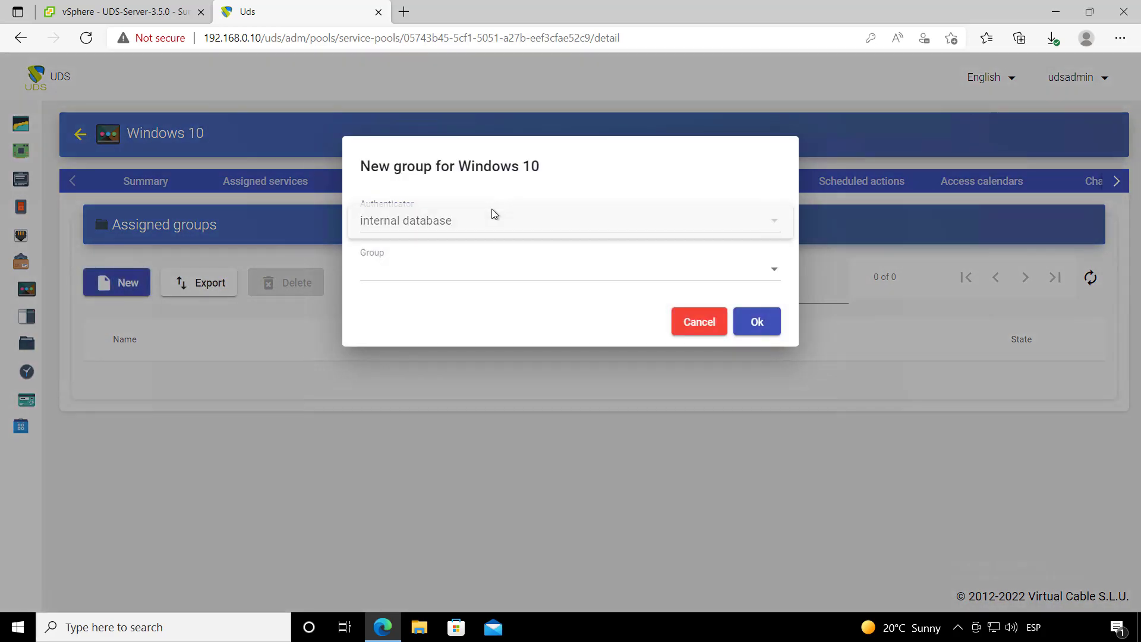
left_click(440, 223)
left_click(461, 231)
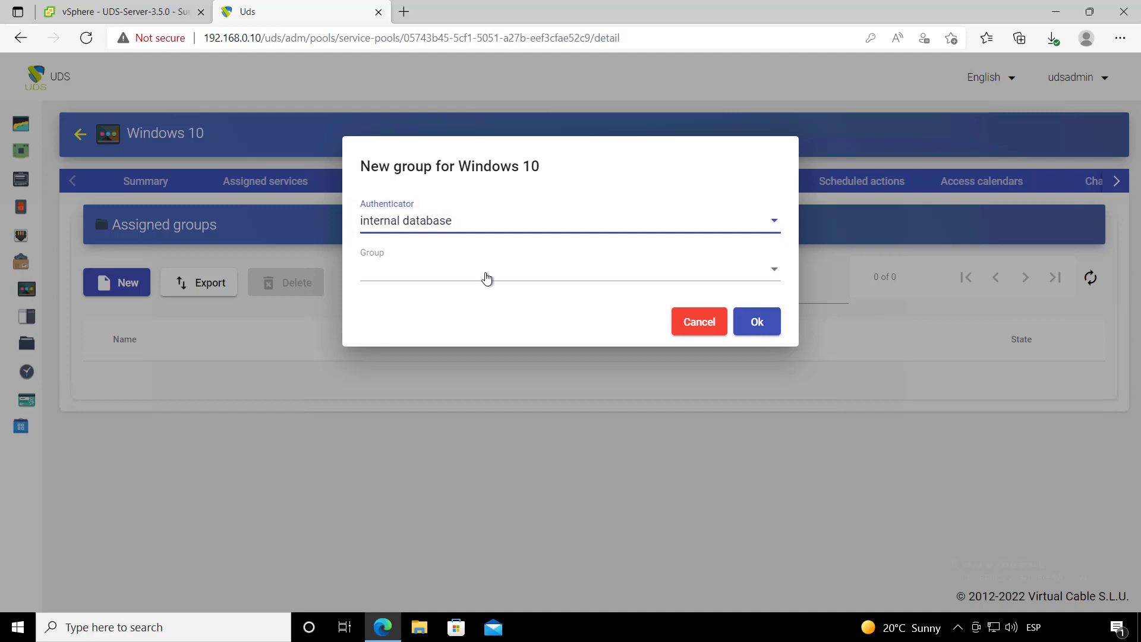
left_click(442, 277)
left_click(451, 265)
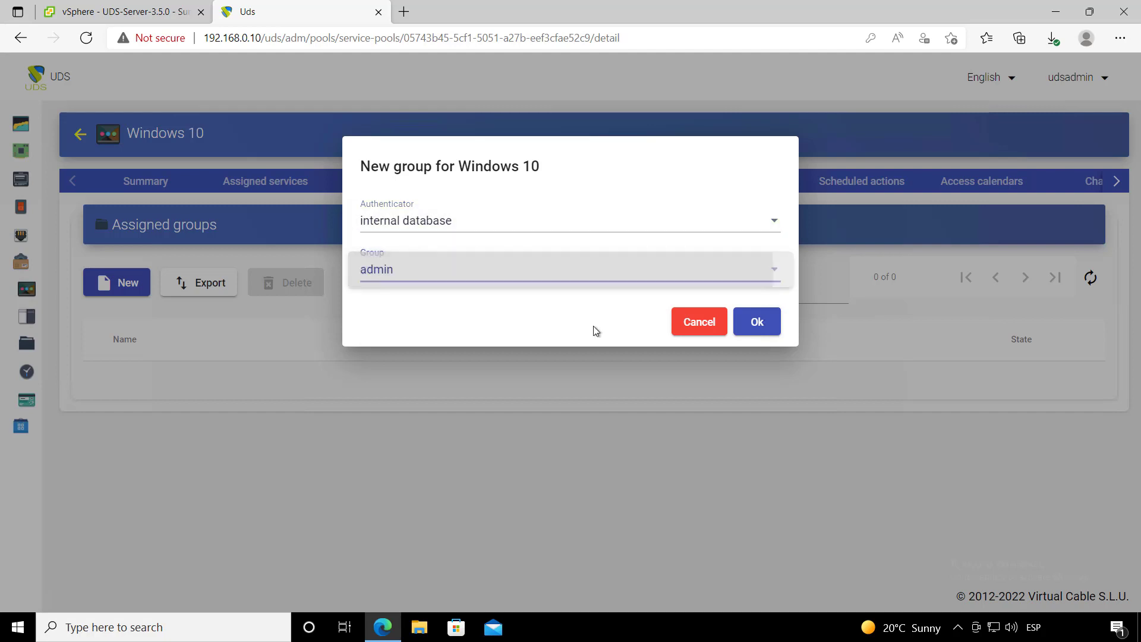
left_click(759, 323)
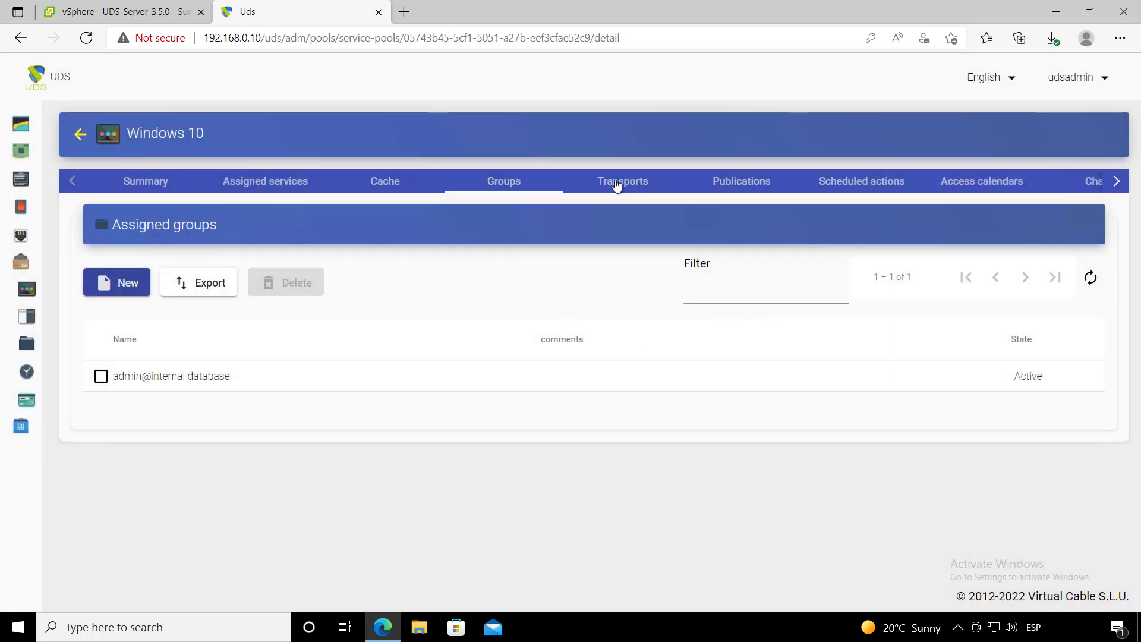
left_click(612, 181)
- Assign the HTML5 Direct LAN and RDP Direct transports to the Windows 10 pool
left_click(121, 282)
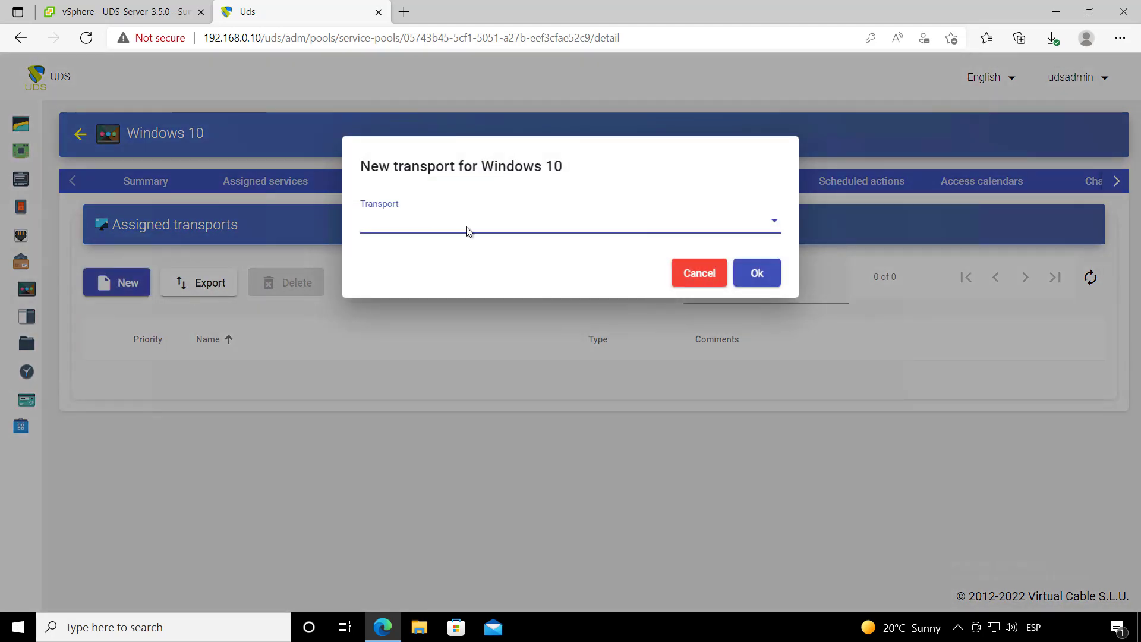
left_click(472, 229)
left_click(479, 235)
left_click(755, 278)
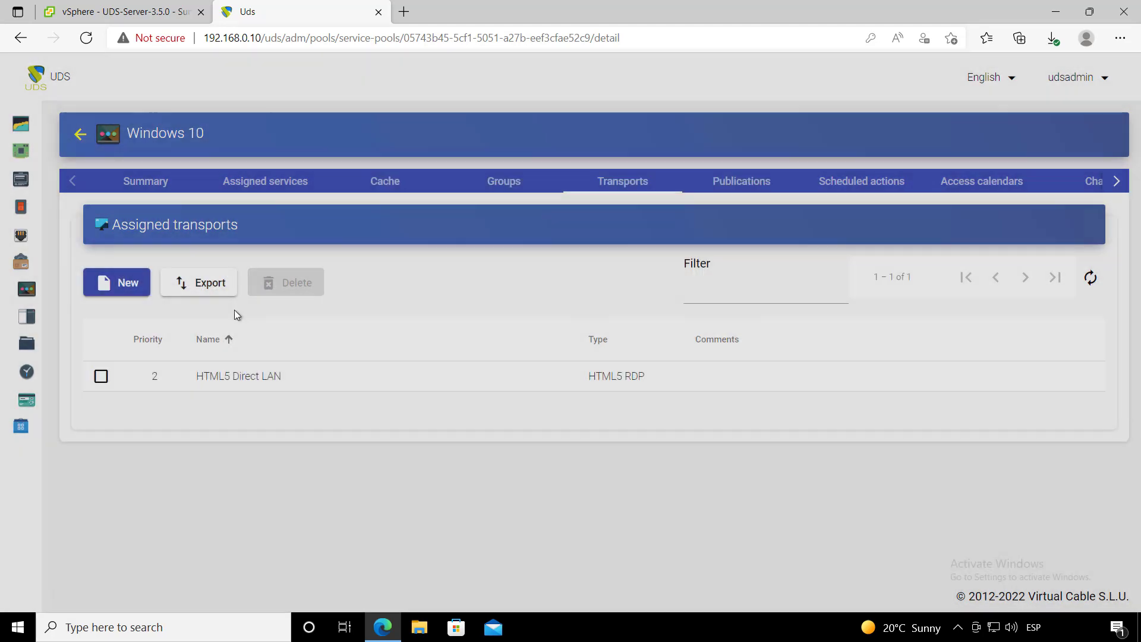
left_click(122, 283)
left_click(453, 235)
left_click(466, 254)
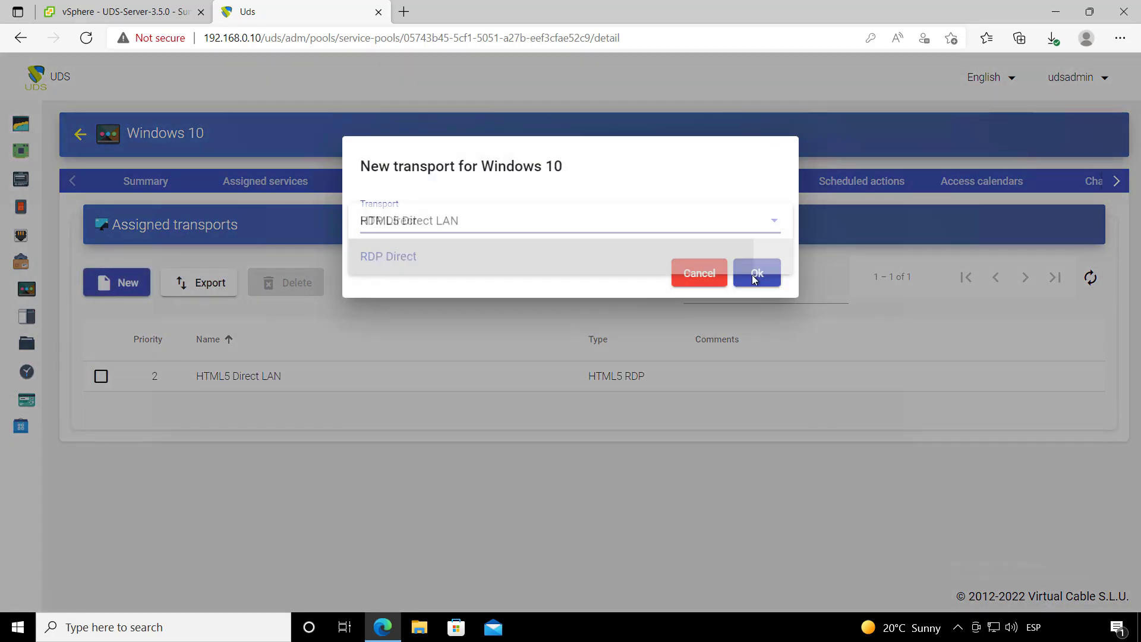
left_click(757, 275)
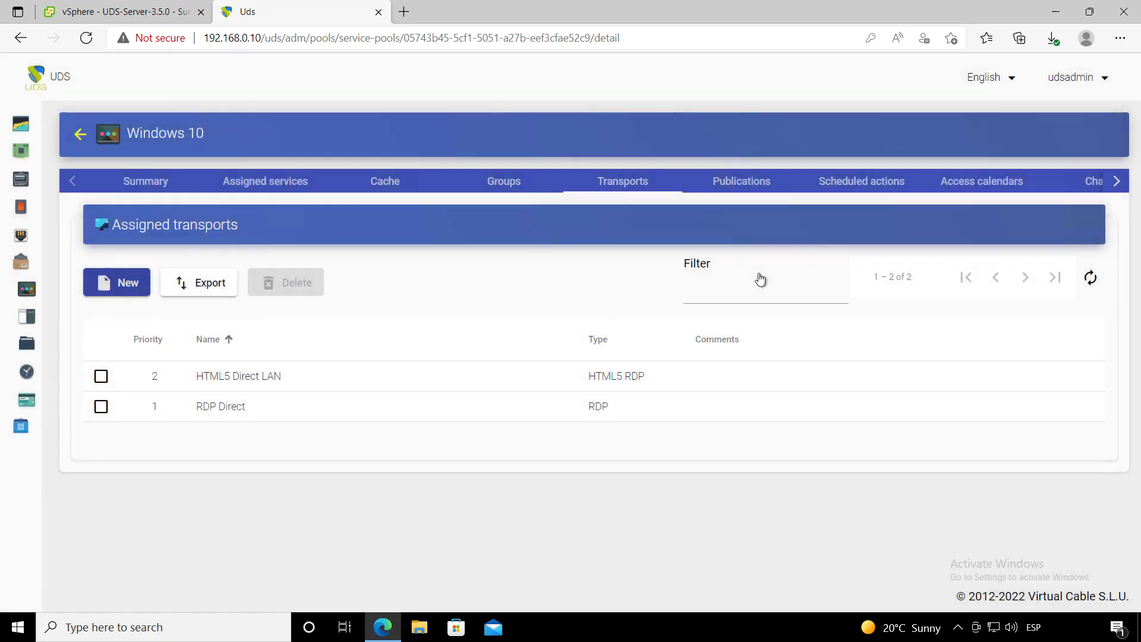
- Refresh the Publications list to confirm revision 1 is in preparation
left_click(742, 181)
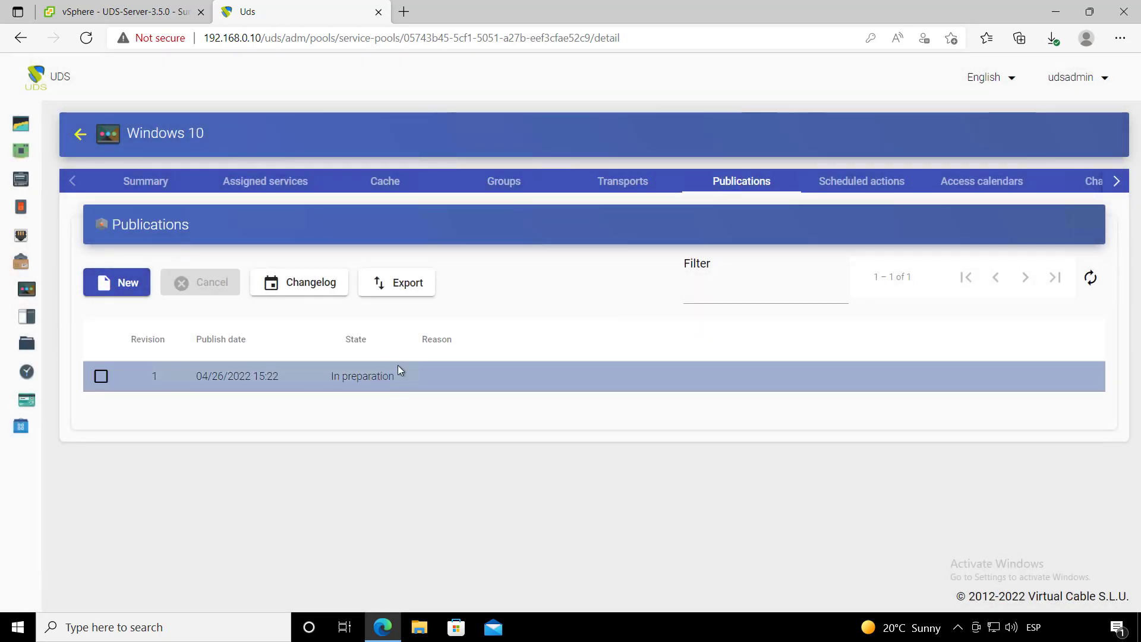
left_click(1091, 277)
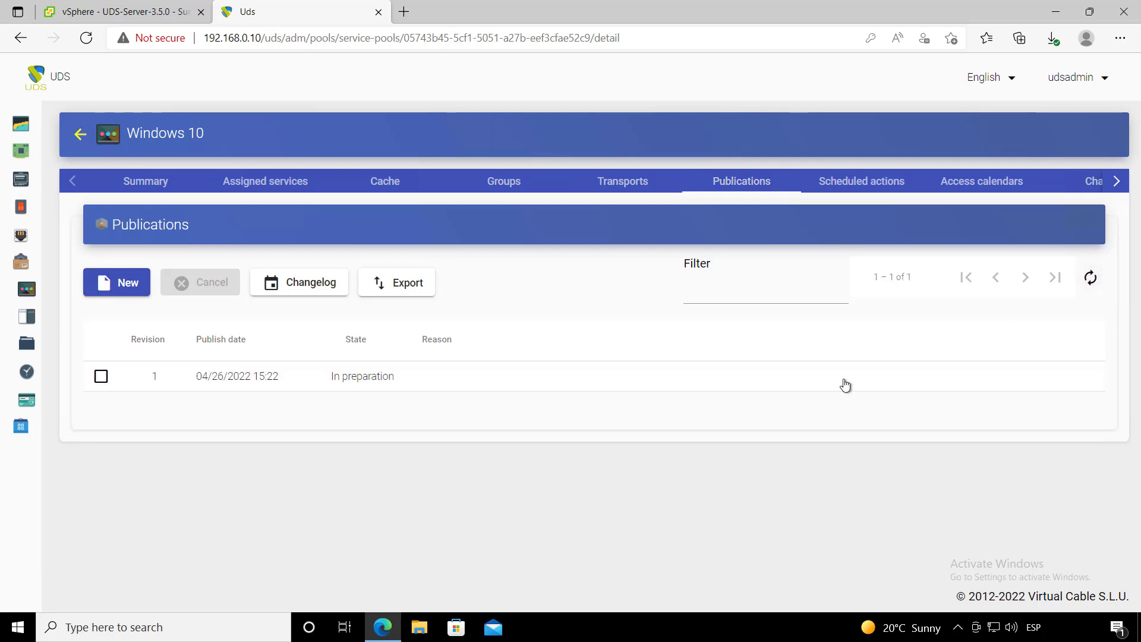
left_click(136, 14)
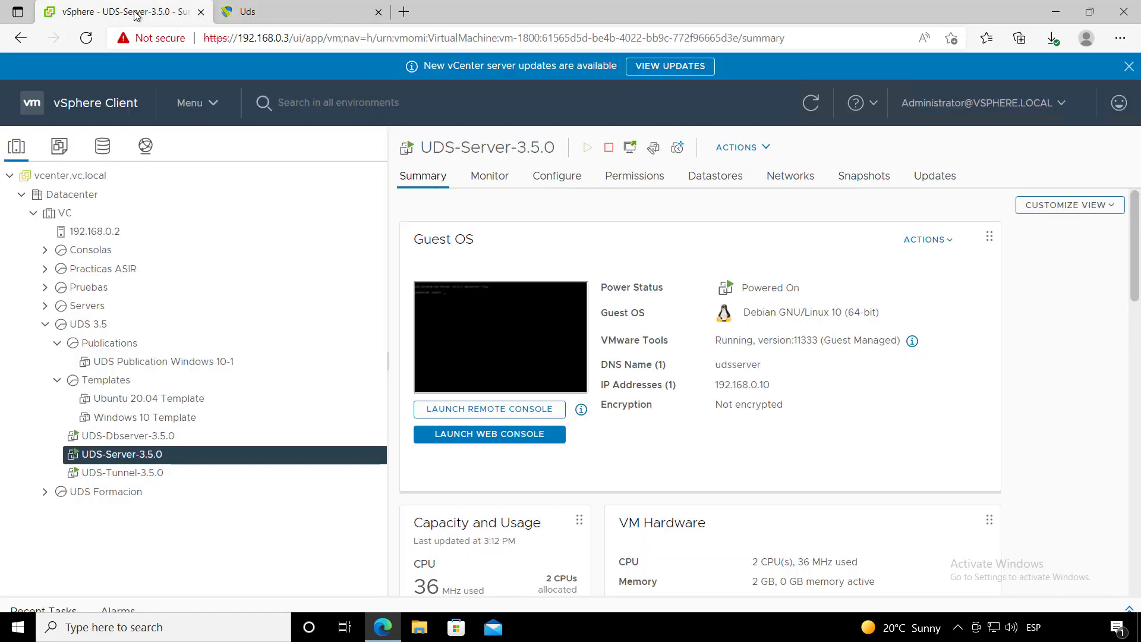
- Inspect the powered-off UDS Publication Windows 10-1 VM under Publications in vSphere, then go back to UDS
left_click(117, 345)
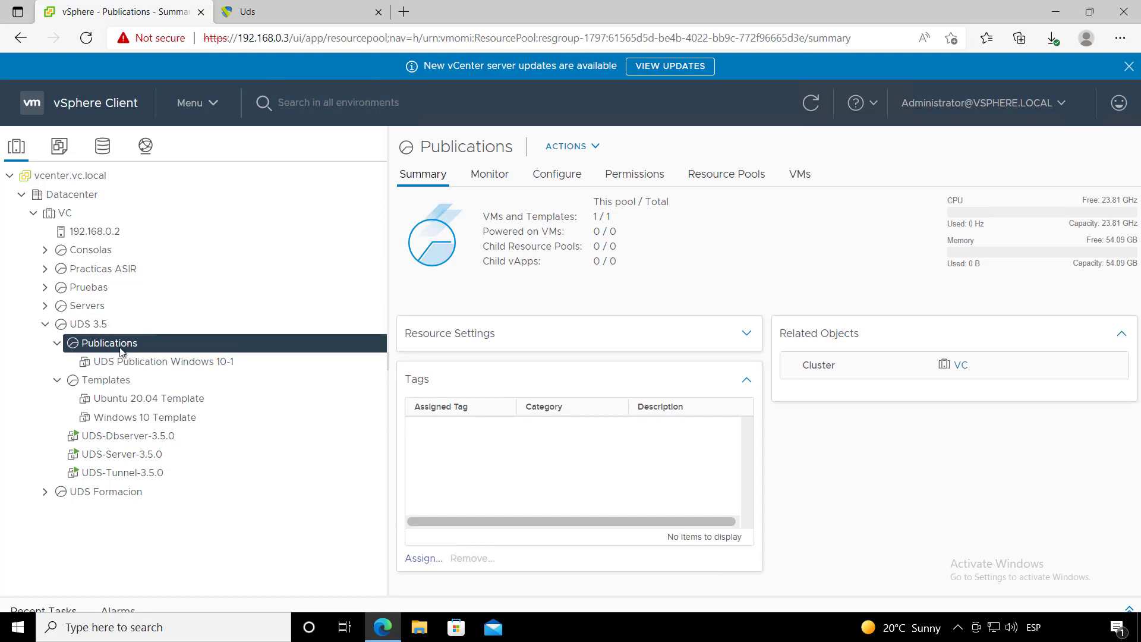
left_click(158, 362)
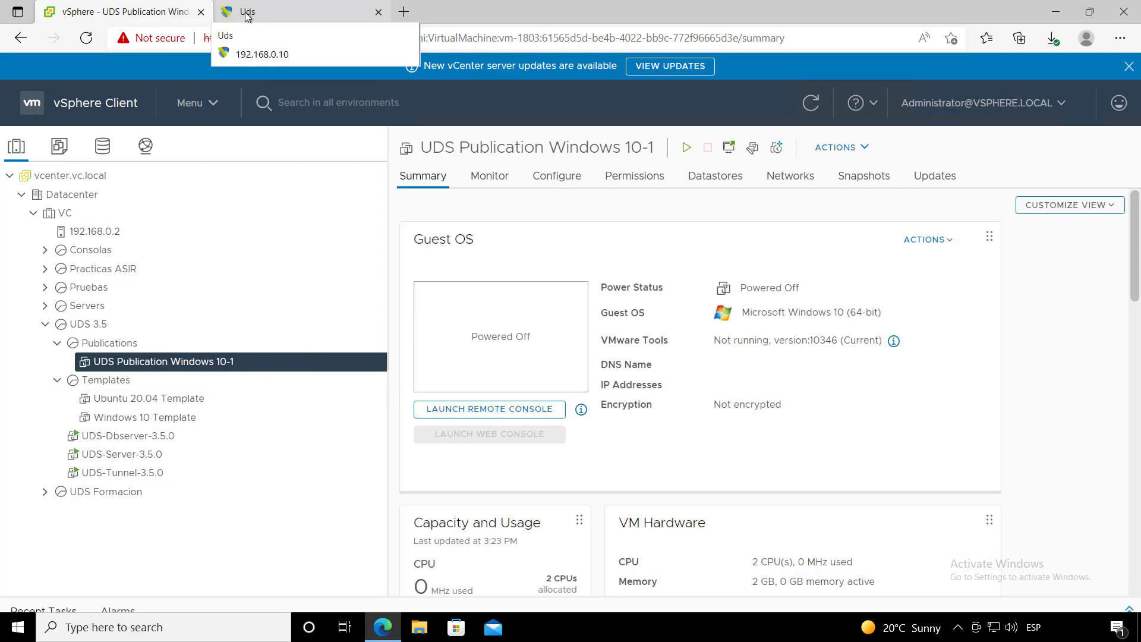
left_click(264, 16)
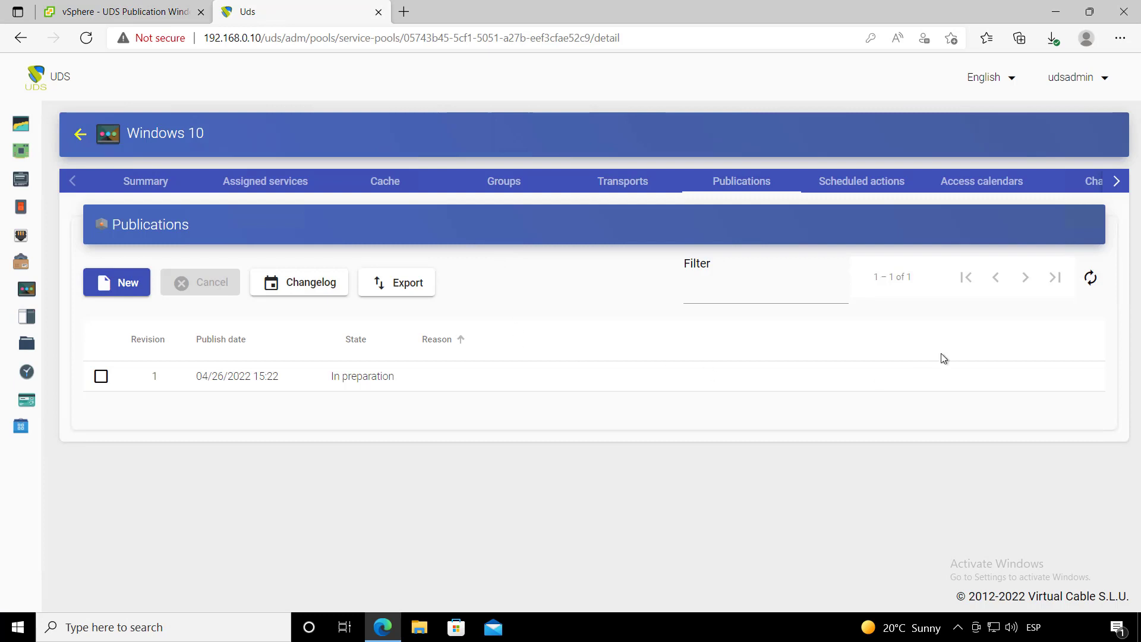
- Refresh the publication, then refresh the Windows 10 pool's Cache list until win10-000 appears
left_click(1089, 279)
left_click(391, 182)
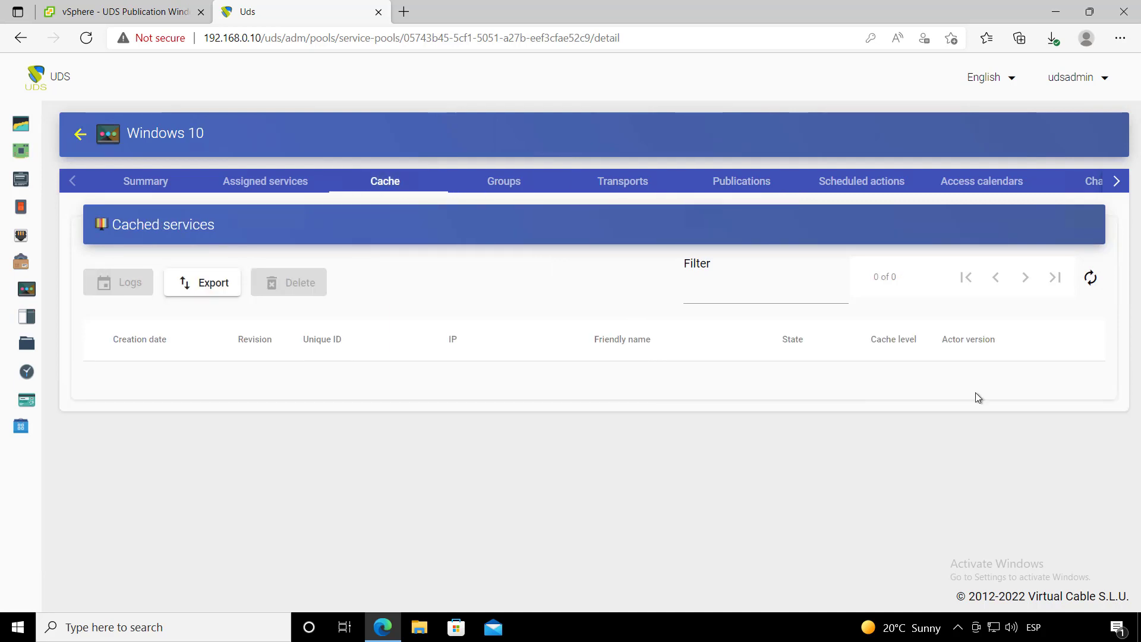
left_click(1090, 278)
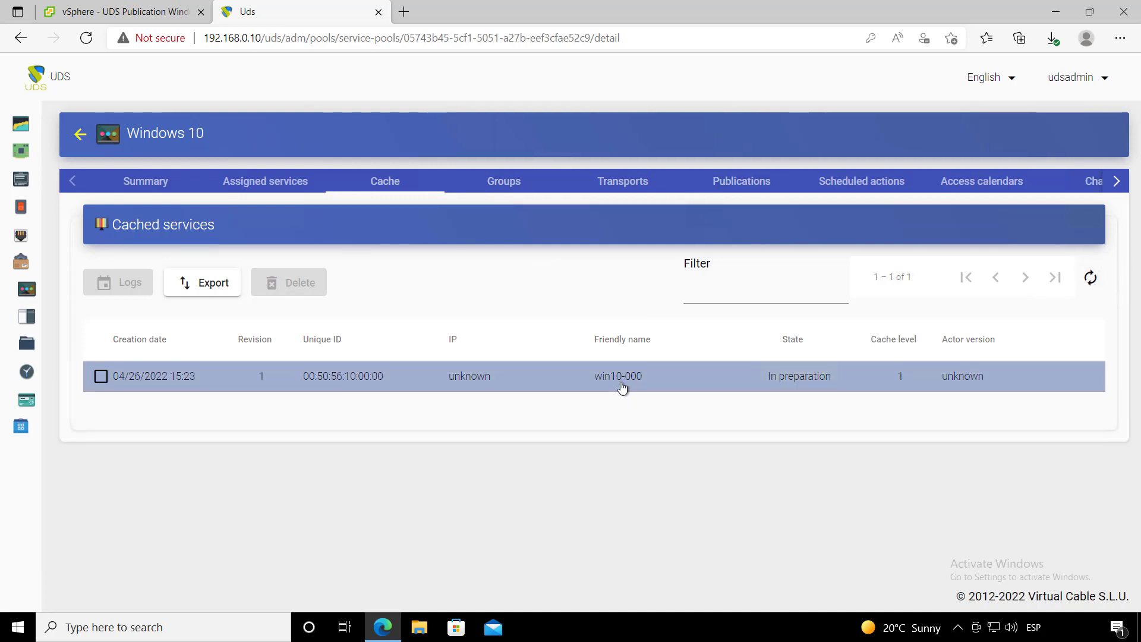
left_click(1090, 278)
- Check the UDS service win10-001 VM summary in vSphere, then return to the Cache view
left_click(118, 11)
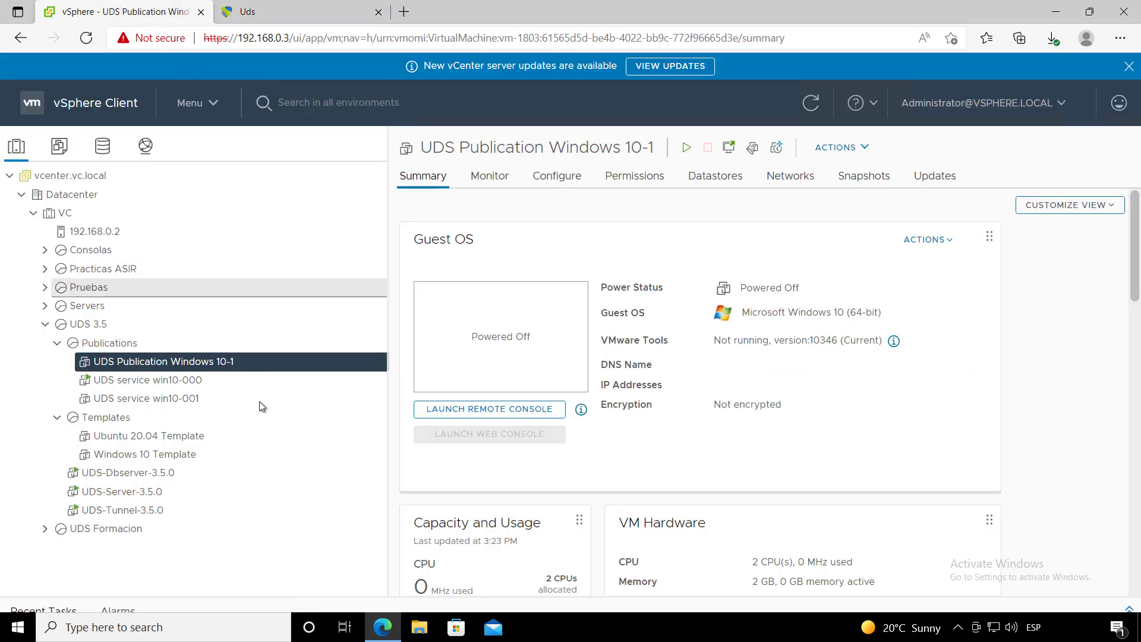
left_click(206, 397)
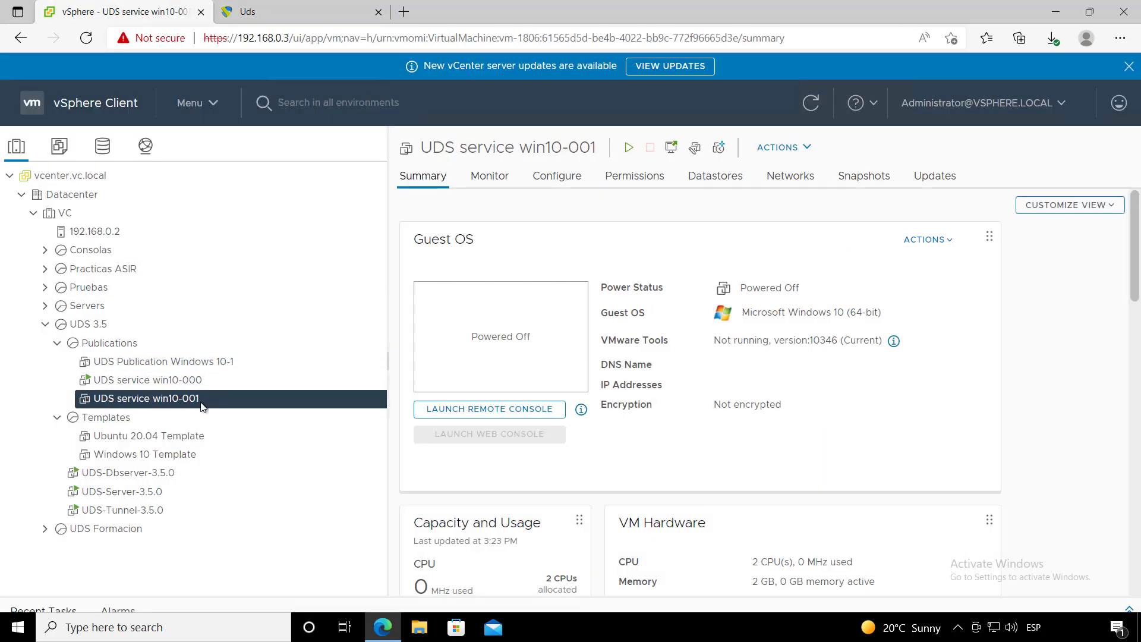
left_click(293, 13)
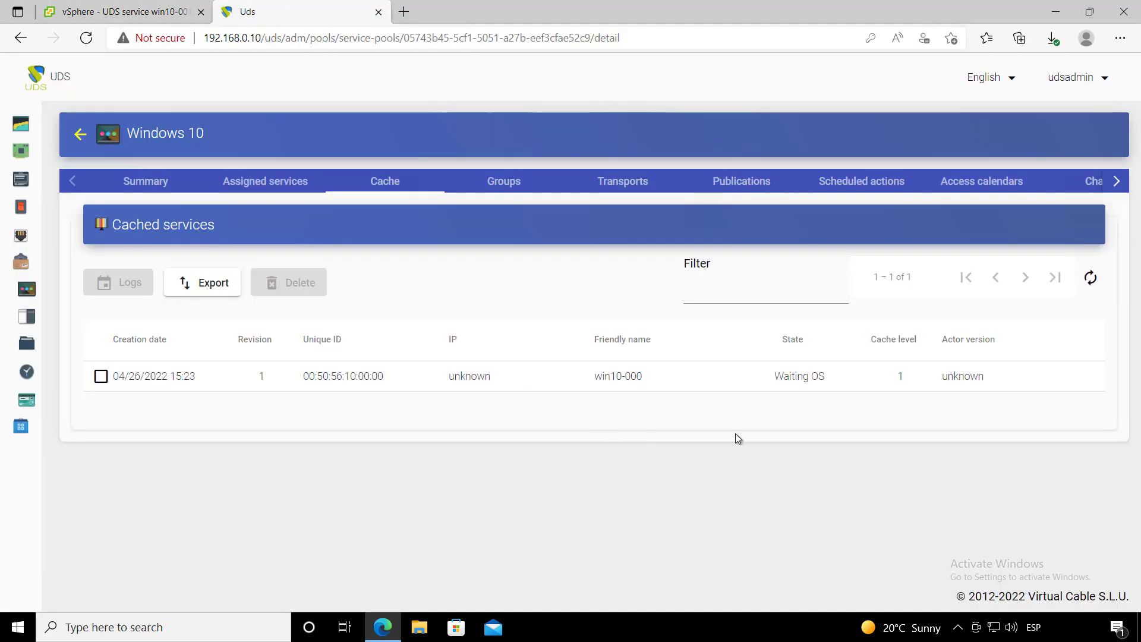
- Refresh the cache repeatedly, sorted by Actor version, until win10-000 is Valid at 192.168.14.49
left_click(1092, 279)
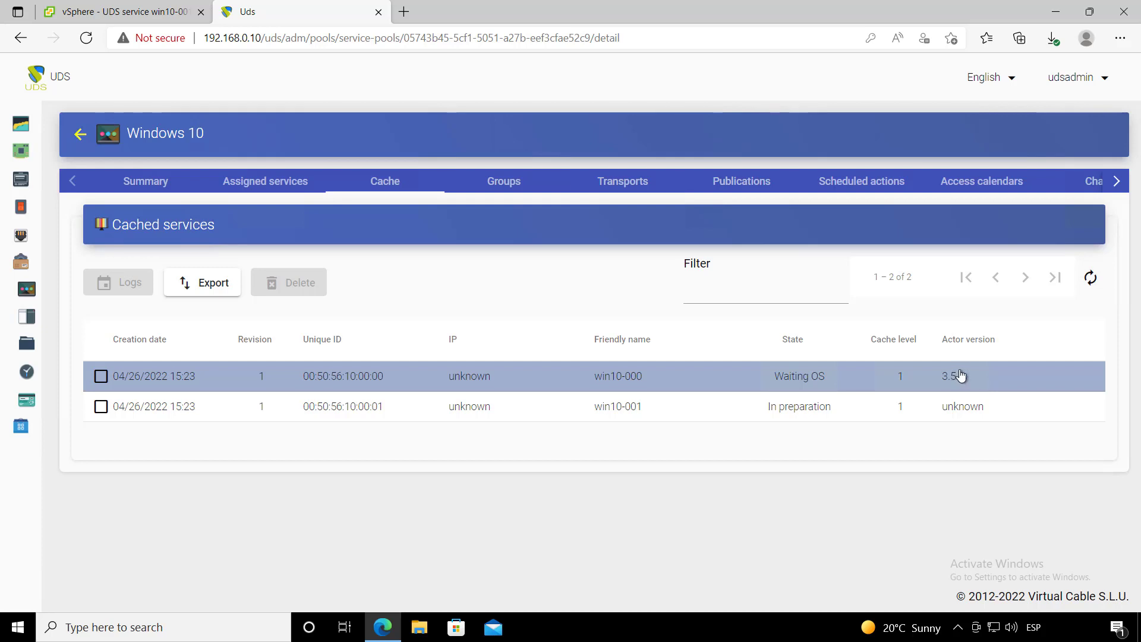
left_click(1090, 277)
left_click(963, 334)
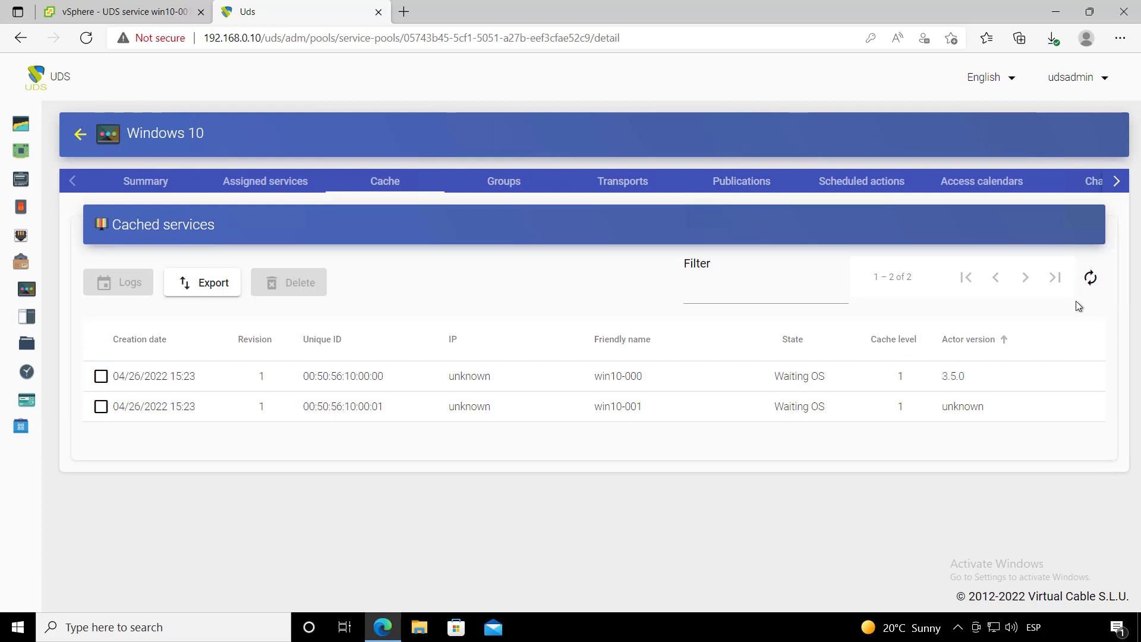
left_click(1089, 278)
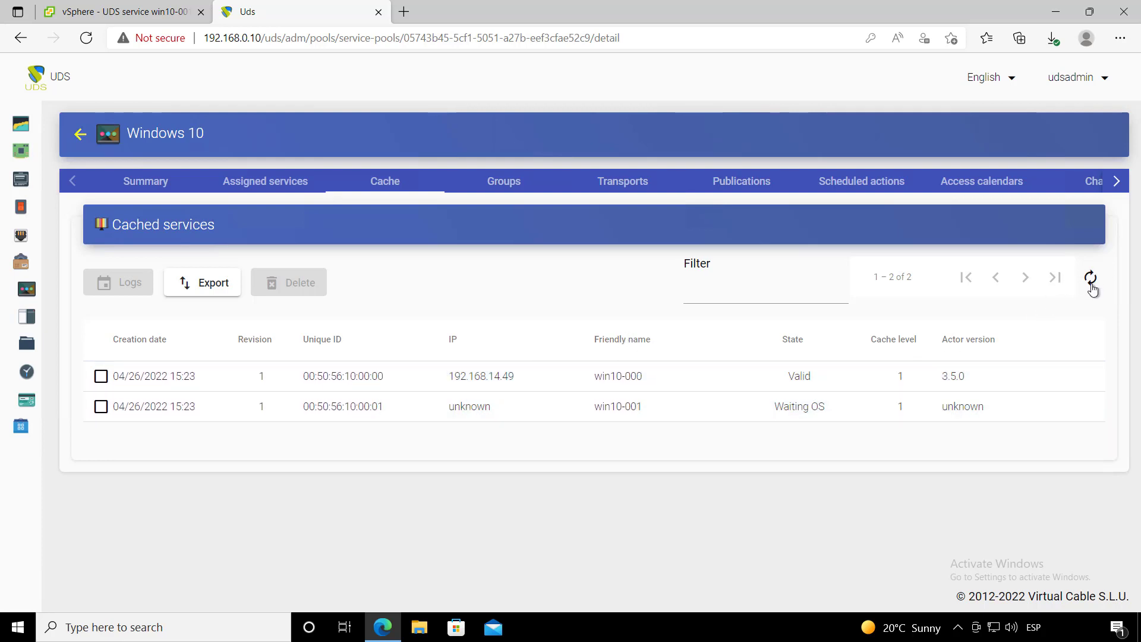
left_click(1091, 279)
left_click(1092, 280)
- Select the win10-000 cached service, then refresh the list to clear the selection
left_click(802, 378)
left_click(685, 396)
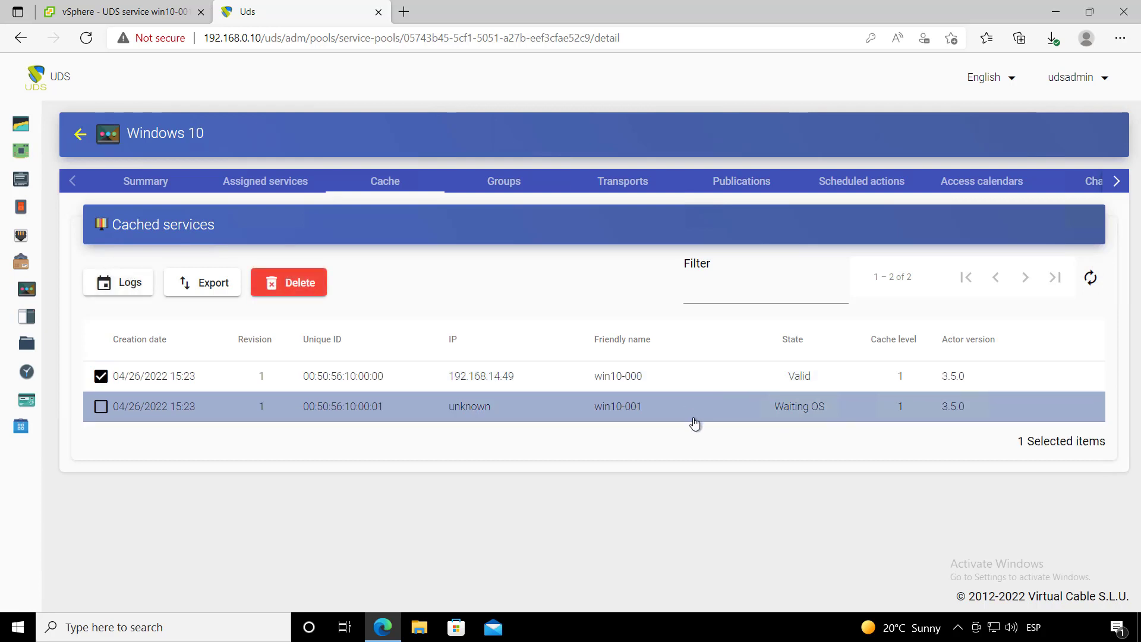
left_click(677, 388)
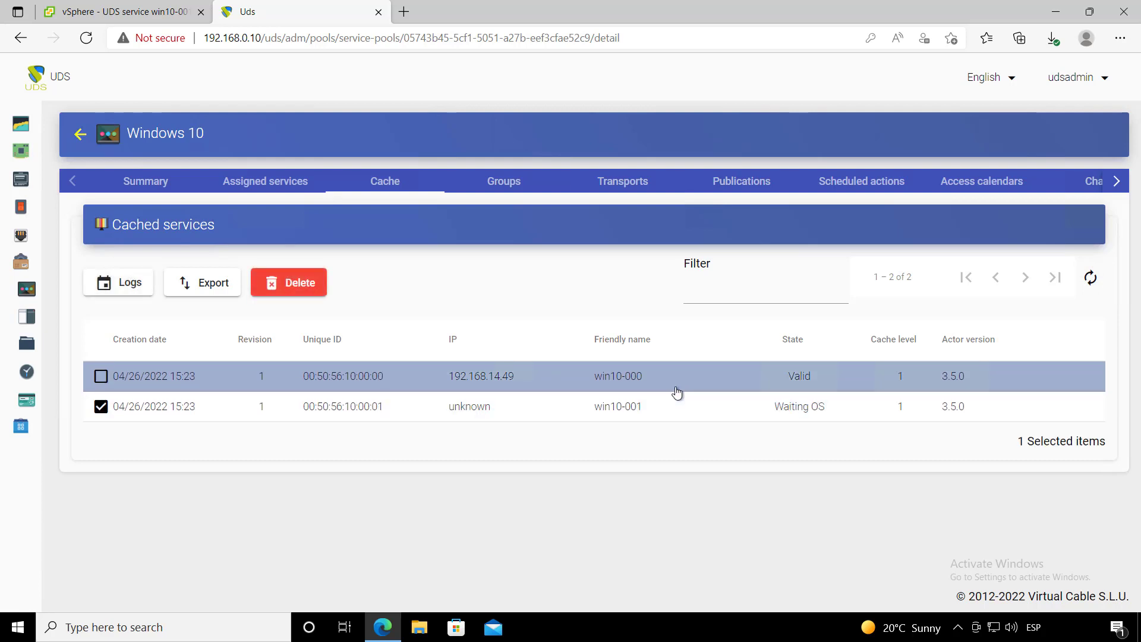
left_click(1090, 277)
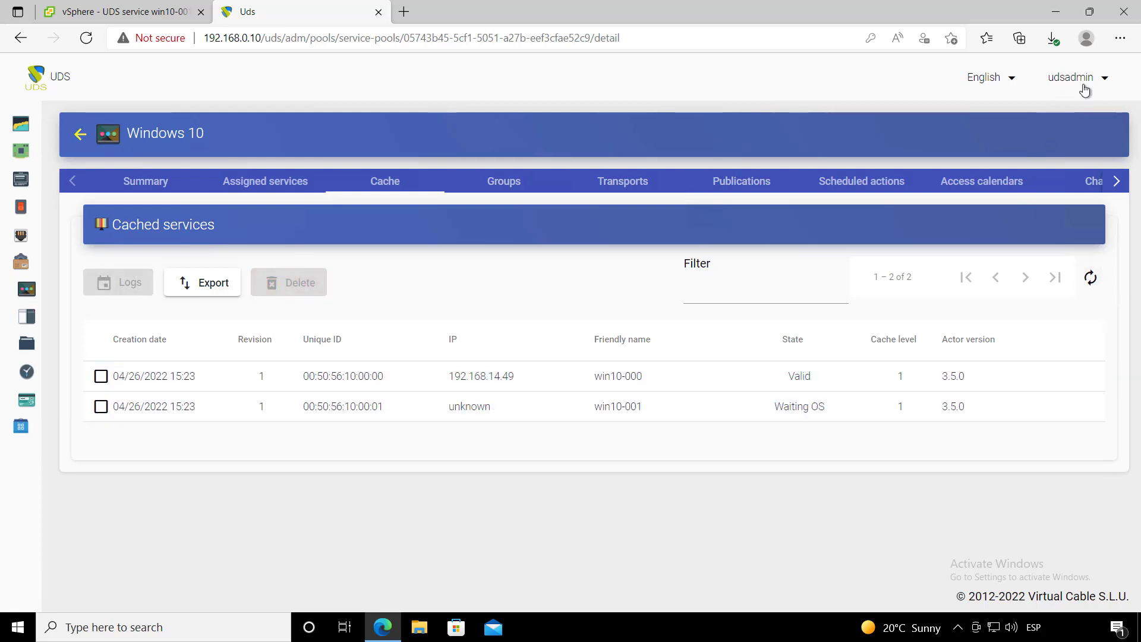
- Log out of the admin account and log back in with the ordinary user's username and password
left_click(1083, 85)
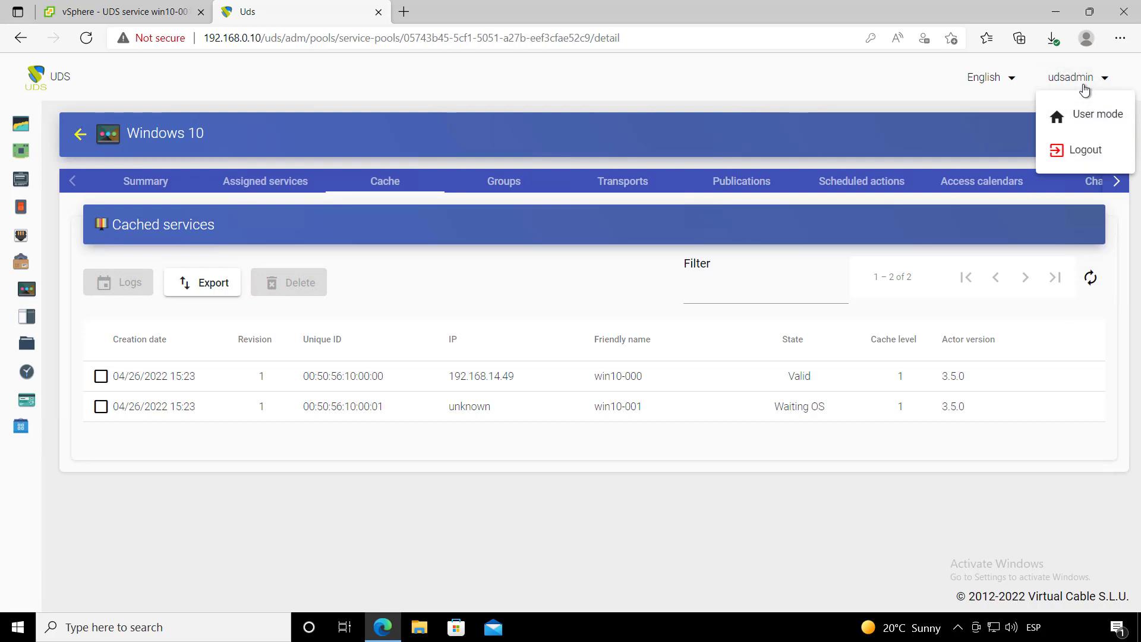
left_click(1089, 150)
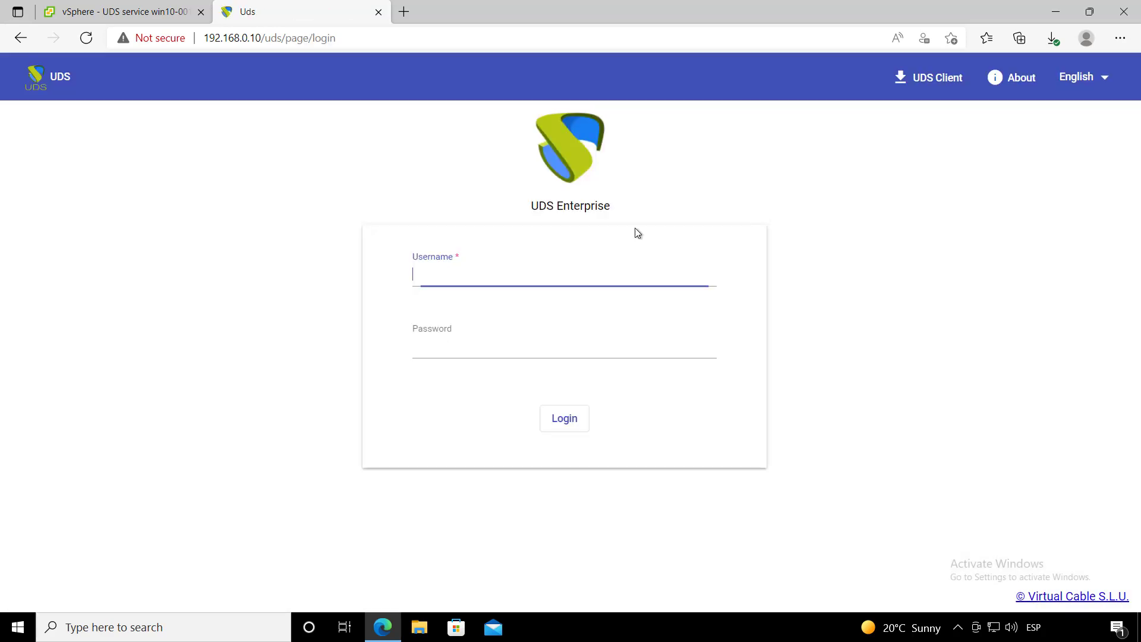
left_click(450, 272)
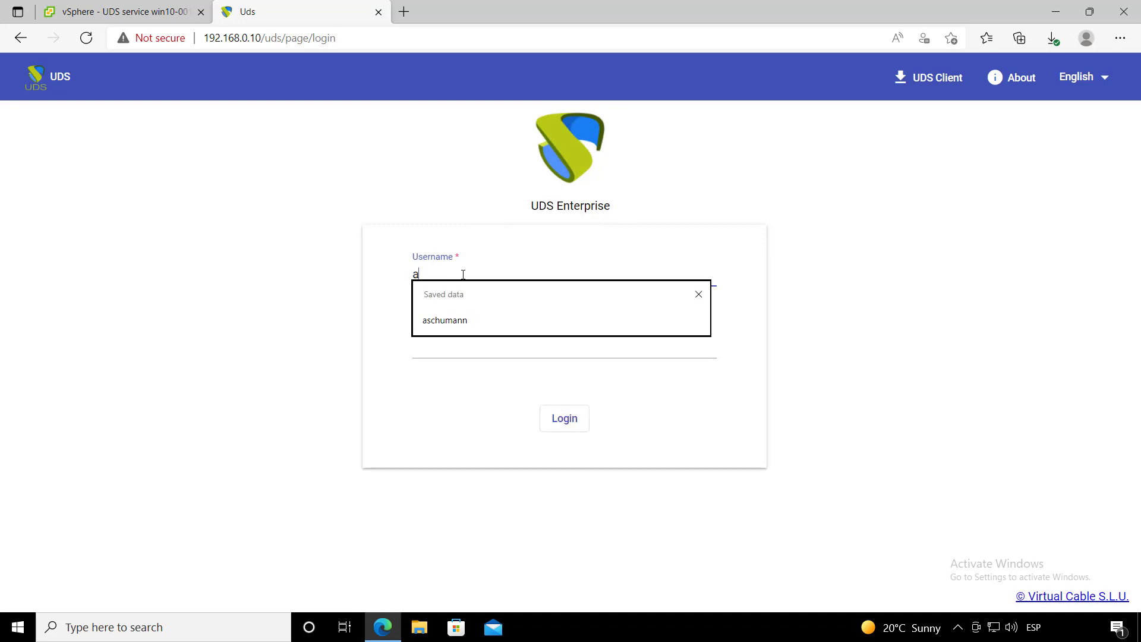
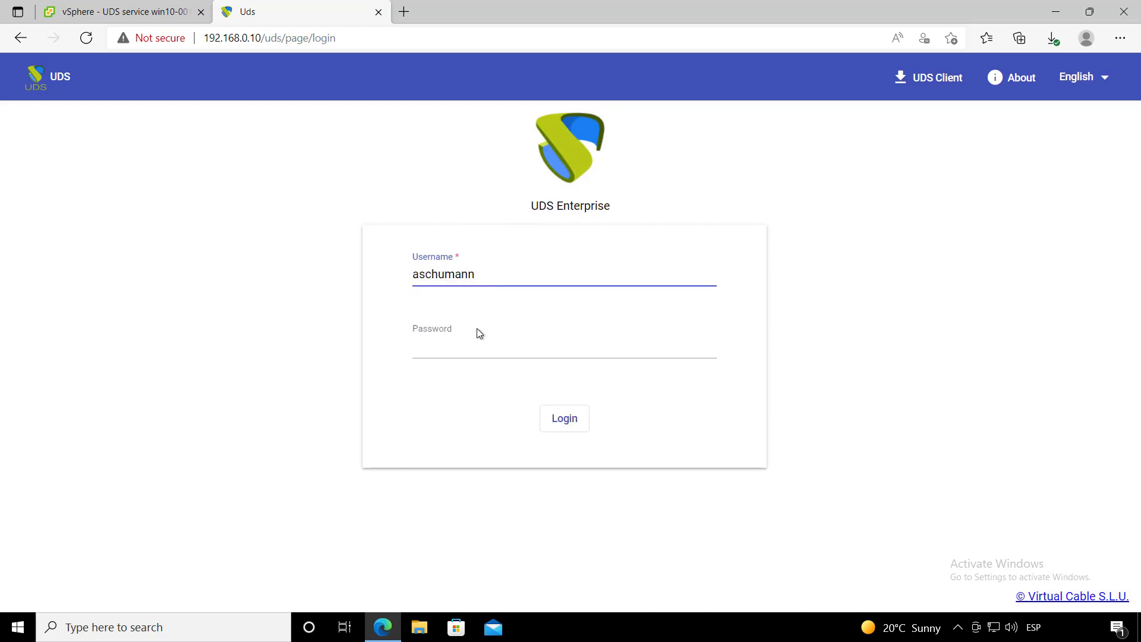
left_click(472, 349)
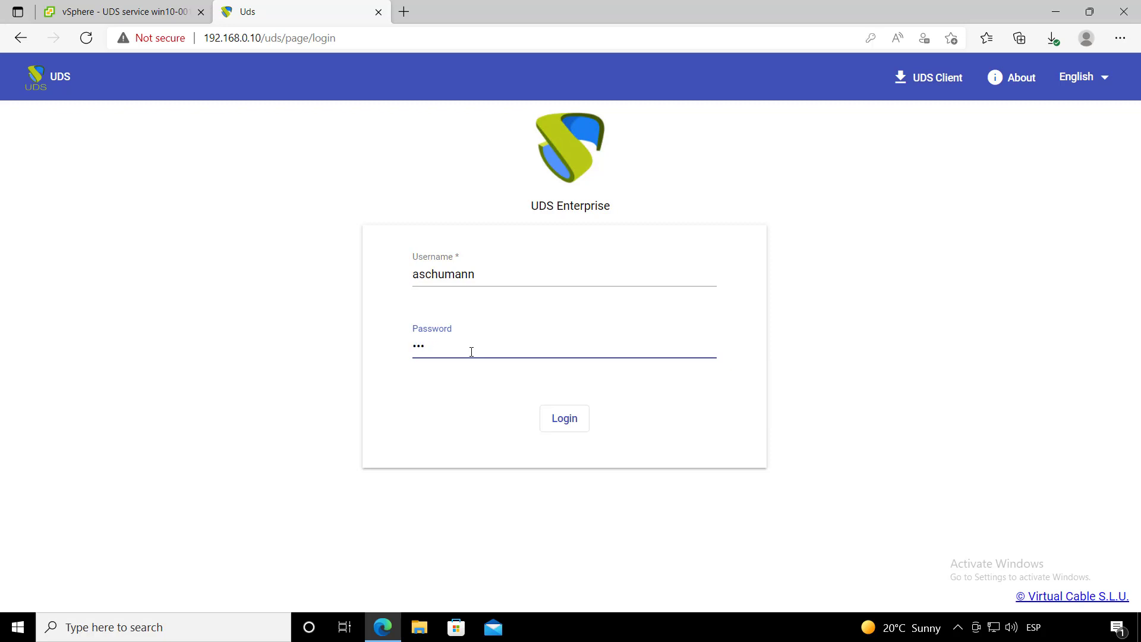
key("Return")
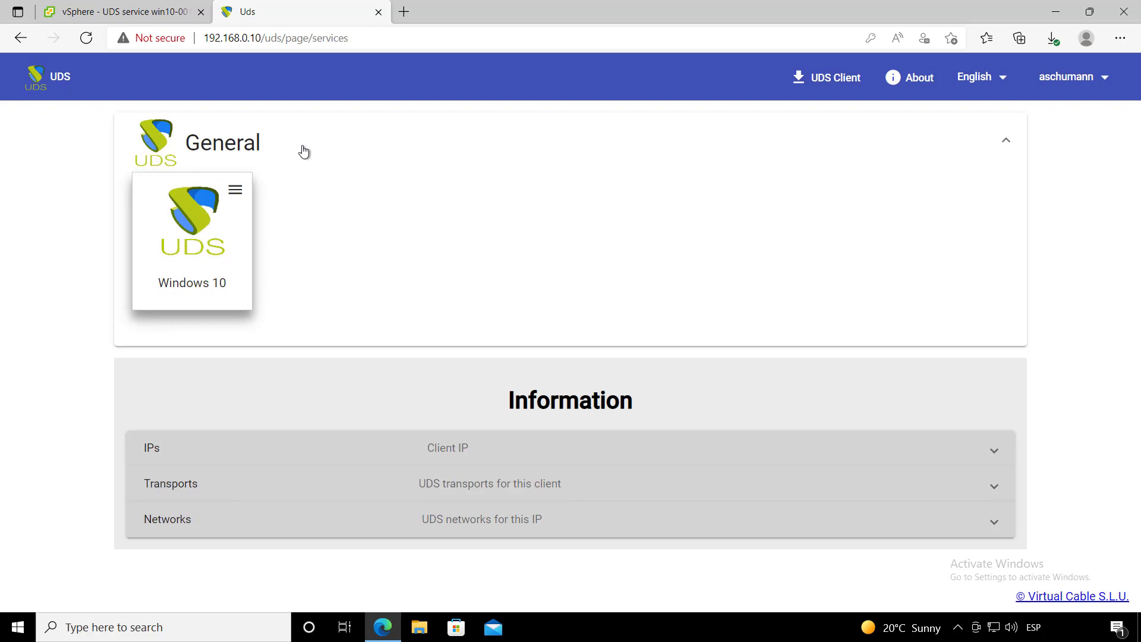
- Launch Windows 10 through Connections > RDP Direct and let the browser open the UDS client
left_click(241, 142)
left_click(238, 143)
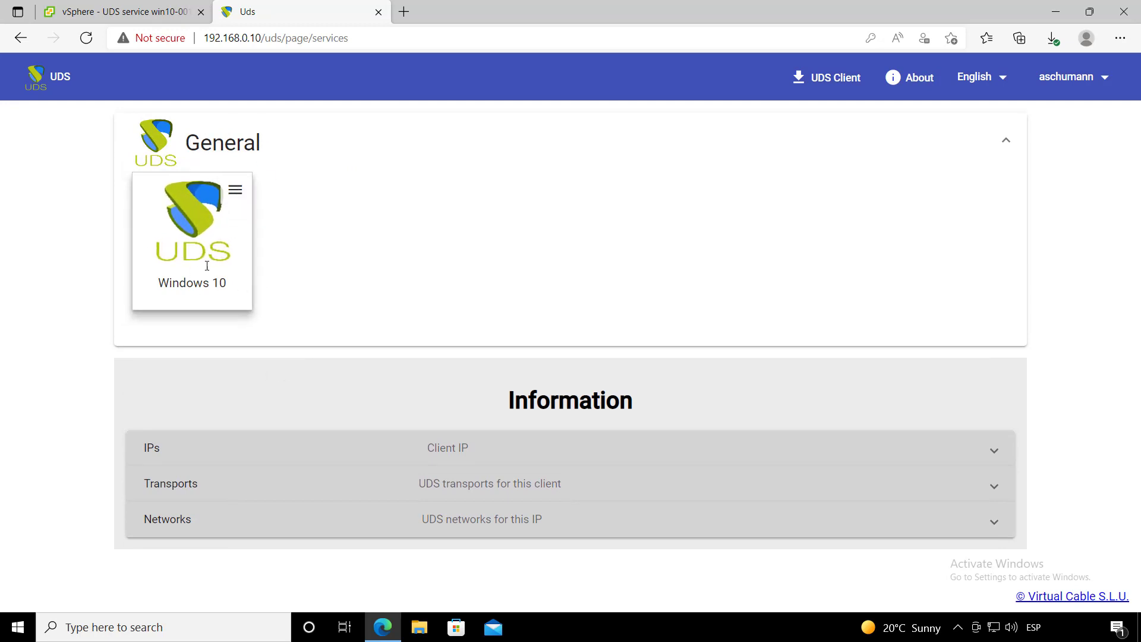
left_click(241, 192)
mouse_move(303, 235)
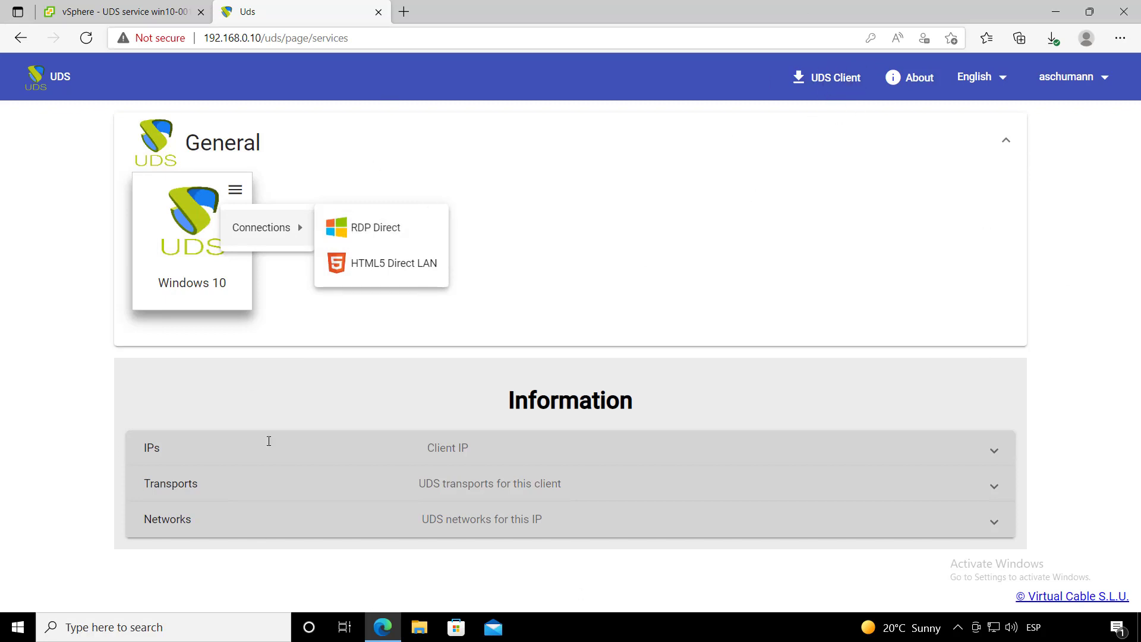
left_click(417, 224)
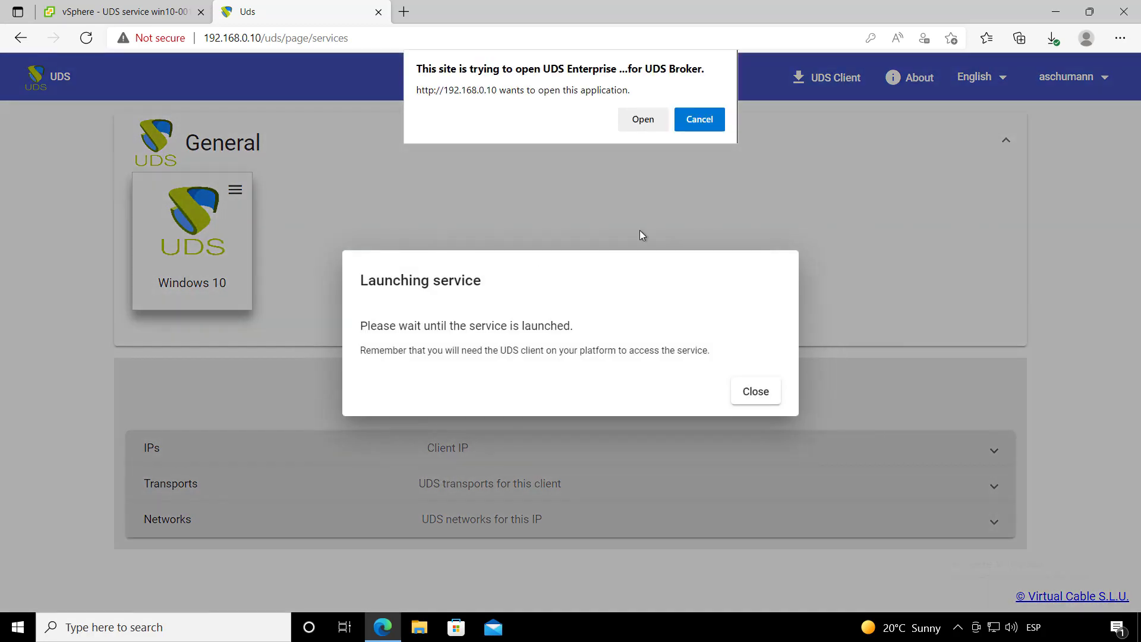
left_click(655, 120)
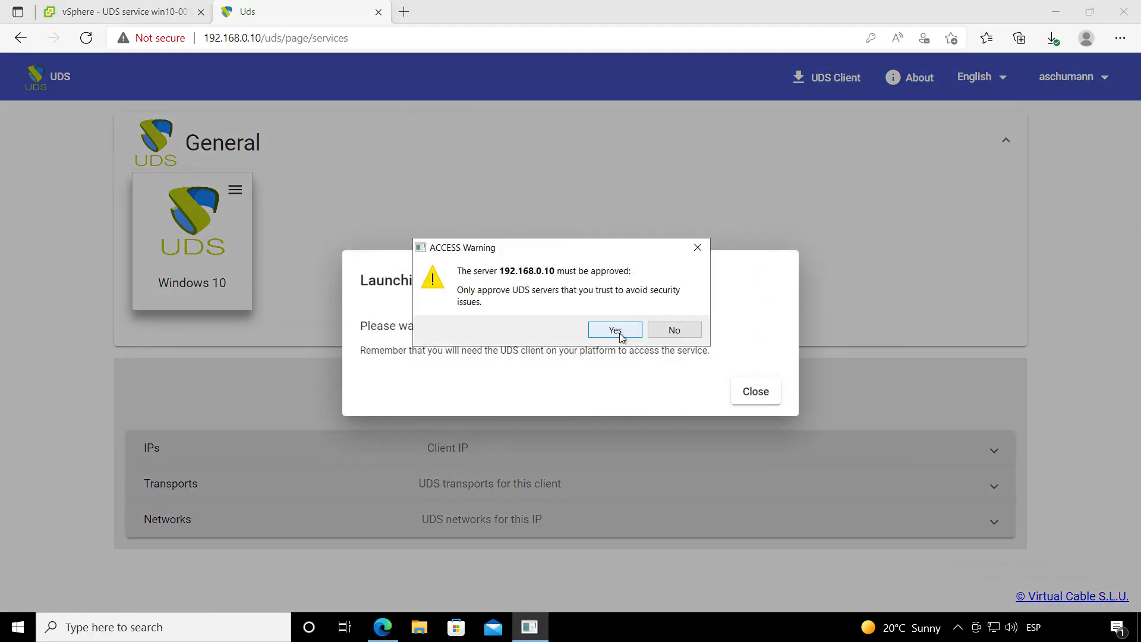
- Approve server 192.168.0.10, then move the connection bar aside and close the remote browser
left_click(619, 333)
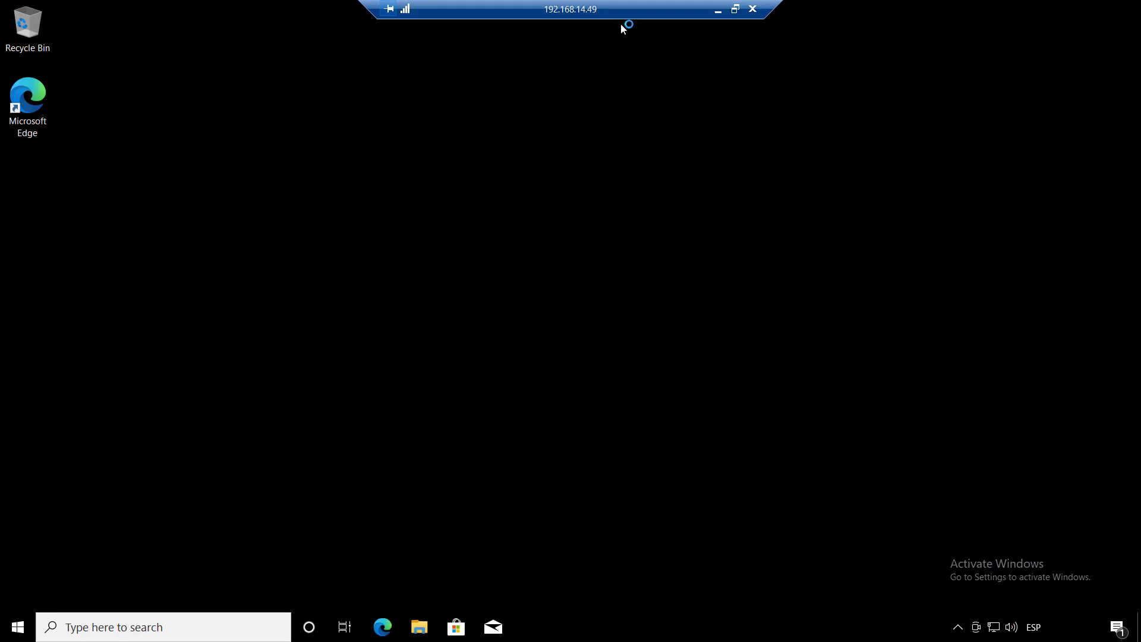
left_click_drag(614, 13, 371, 164)
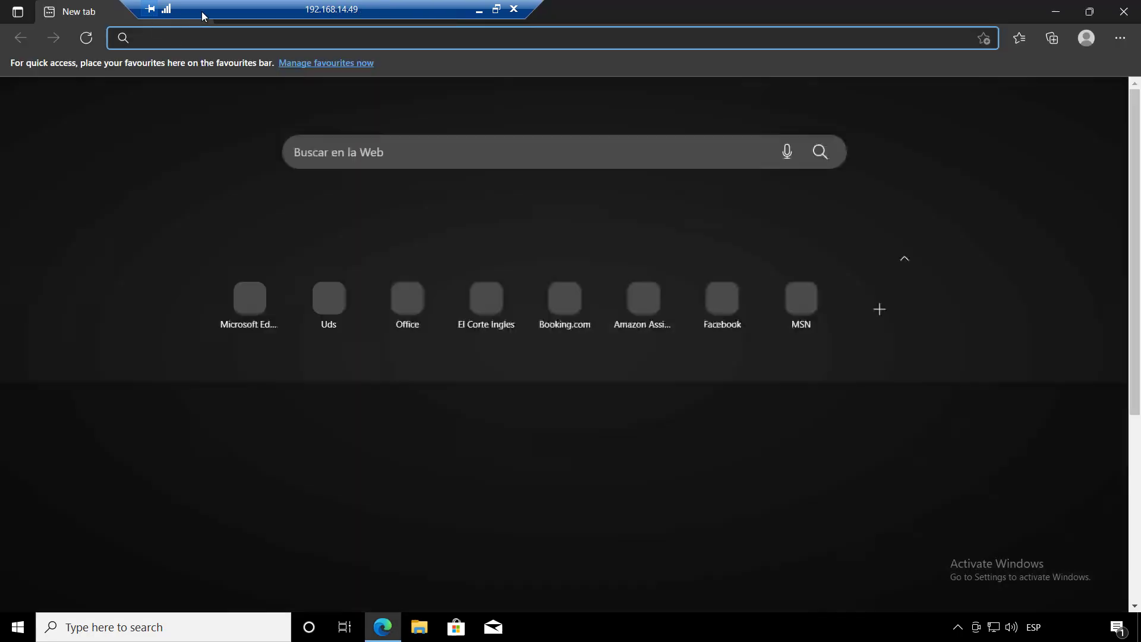
left_click_drag(231, 12, 361, 13)
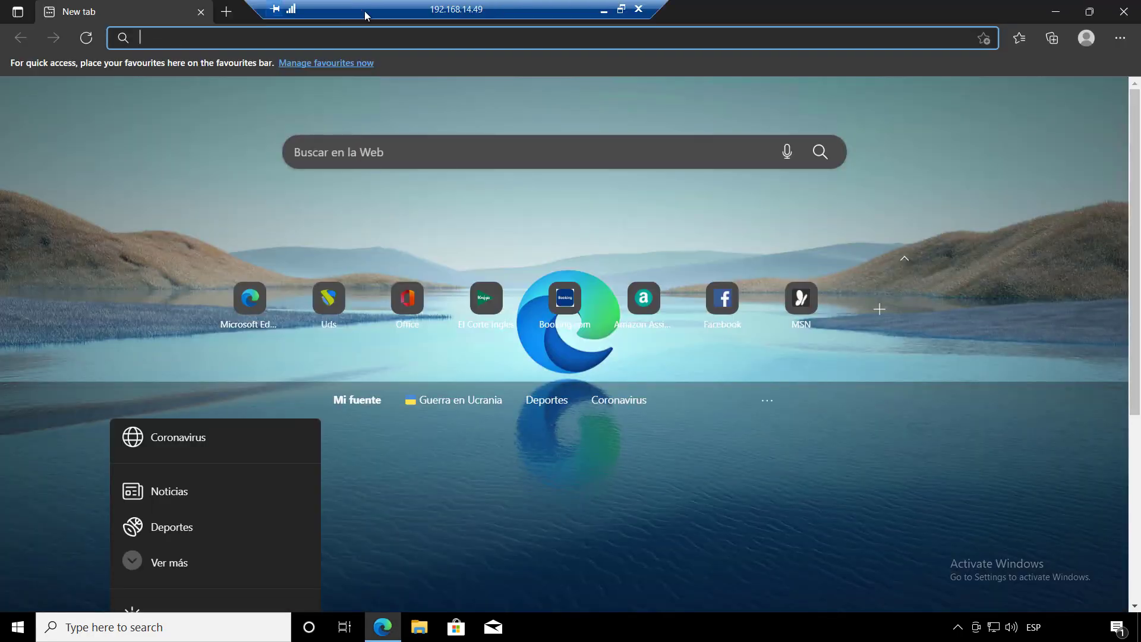
left_click(205, 13)
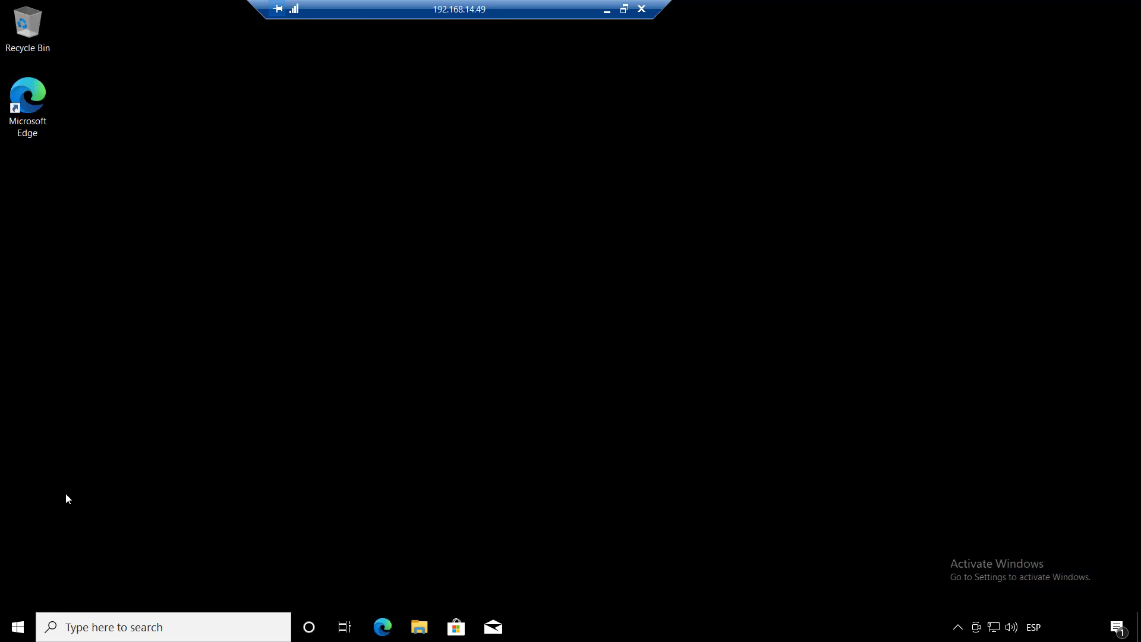
- Sign out of the remote Windows 10 session and close the Remote Desktop connection
left_click(18, 627)
mouse_move(22, 606)
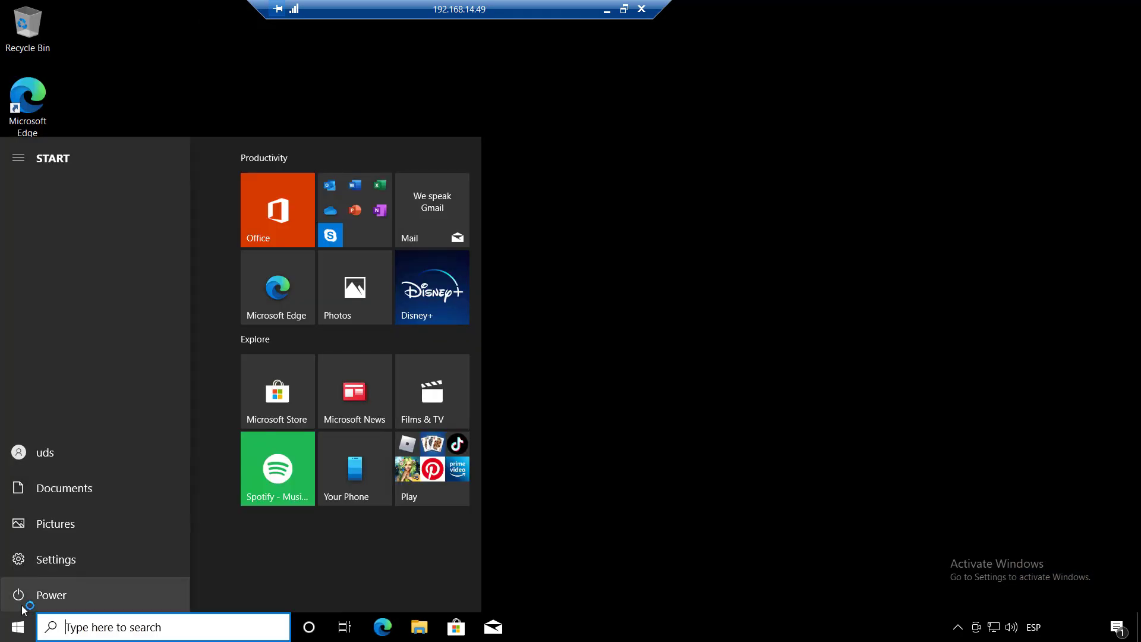
left_click(35, 458)
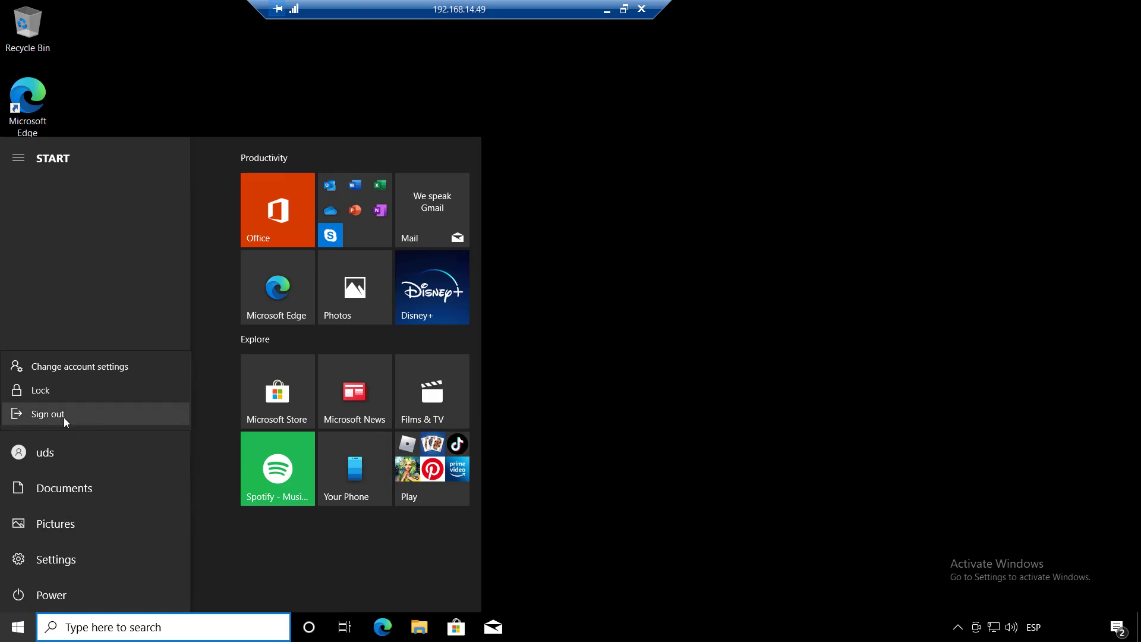
left_click(63, 417)
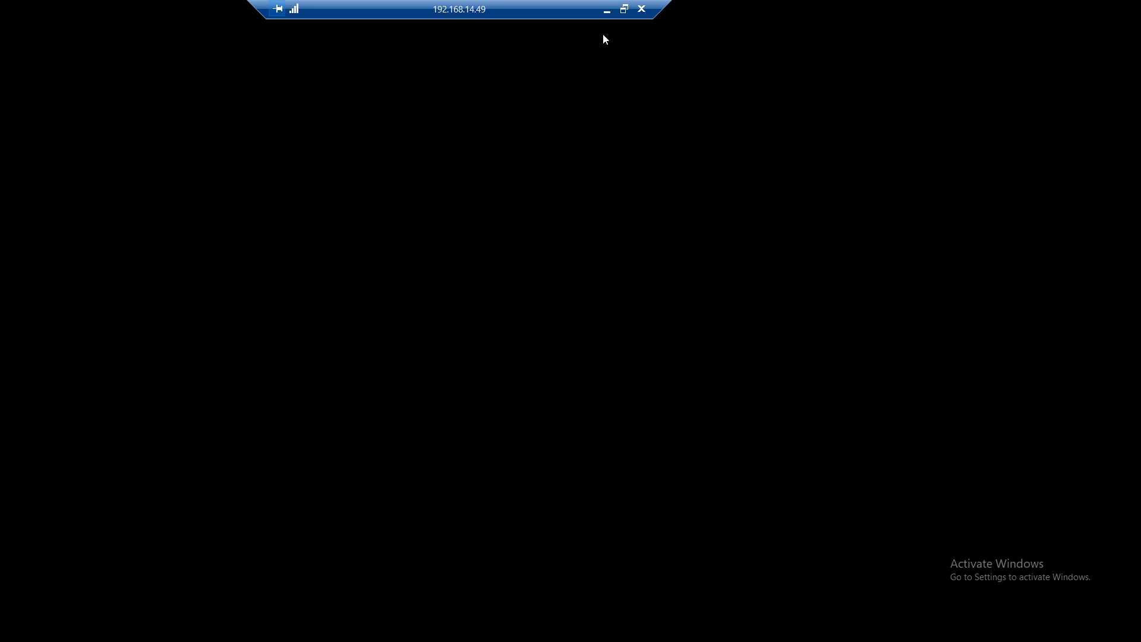
left_click(640, 9)
left_click(620, 349)
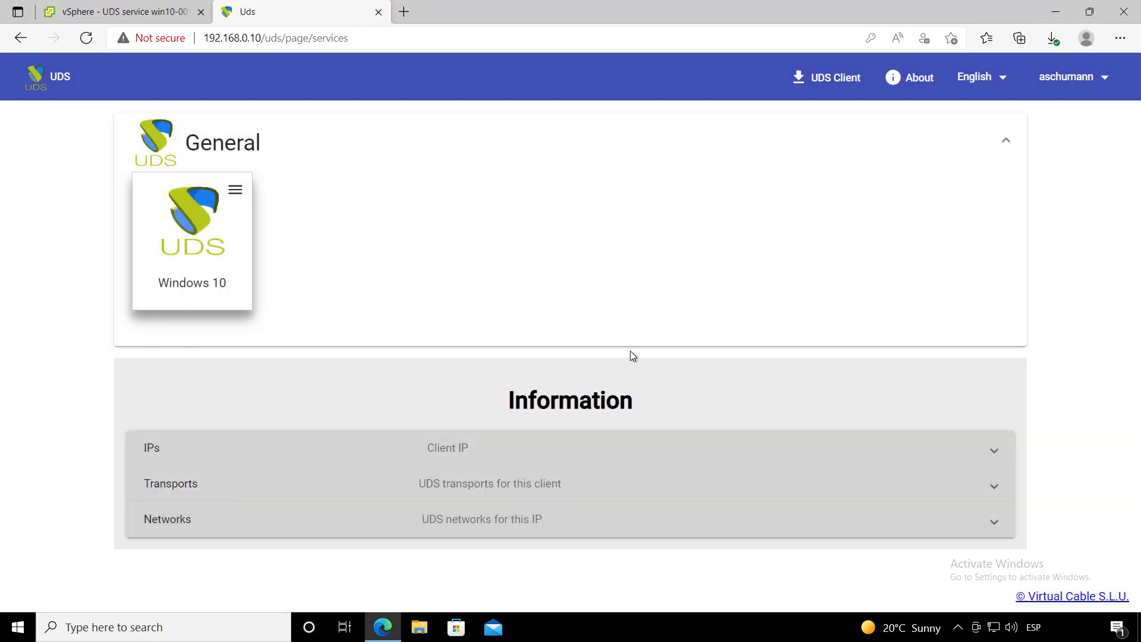
- Go to the administration dashboard and open the Windows 10 service pool's details
left_click(1070, 81)
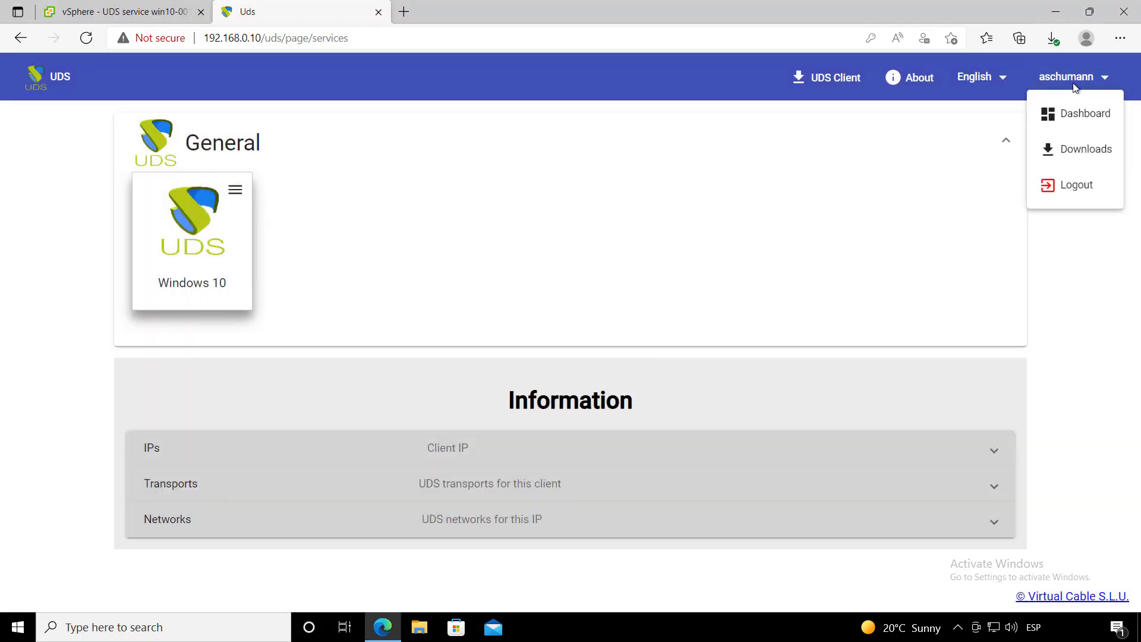
left_click(1081, 115)
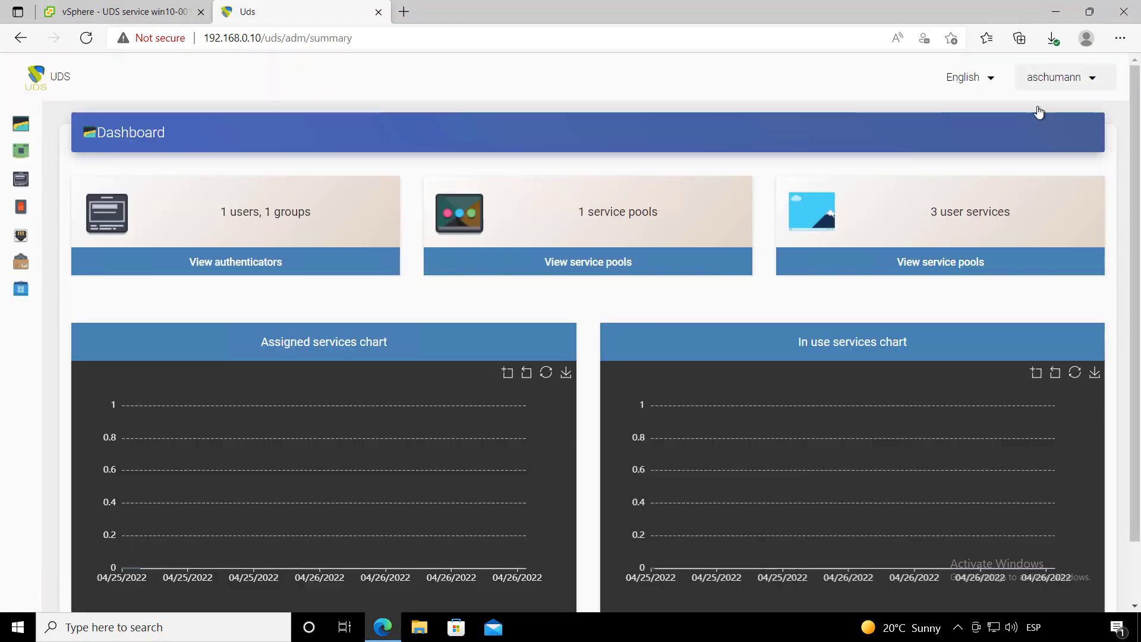
left_click(27, 261)
left_click(71, 289)
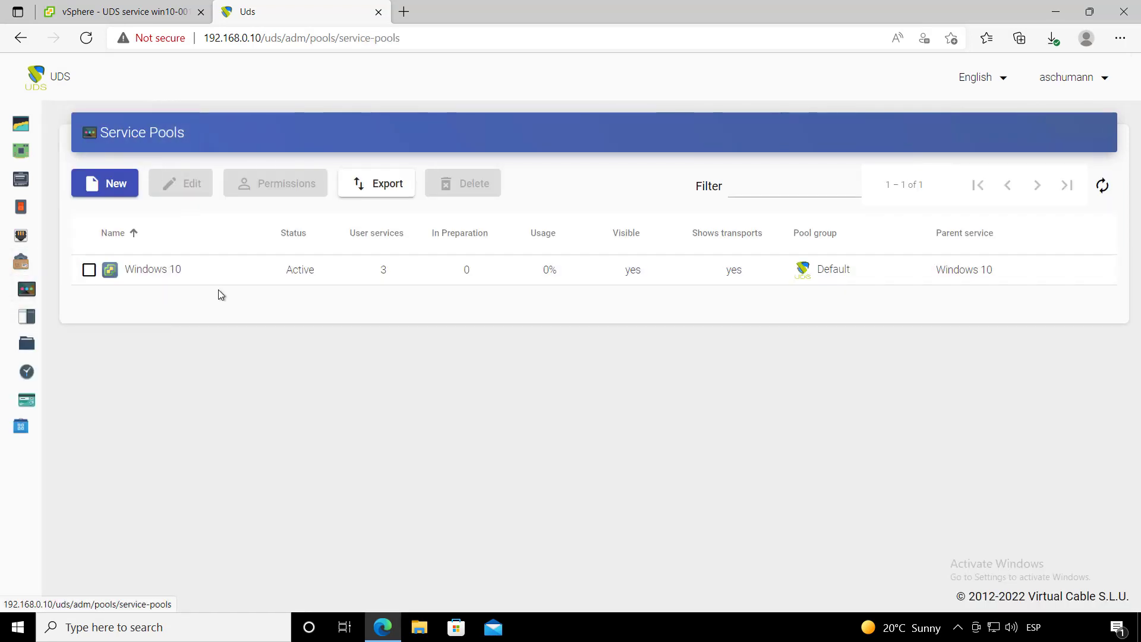
double_click(213, 278)
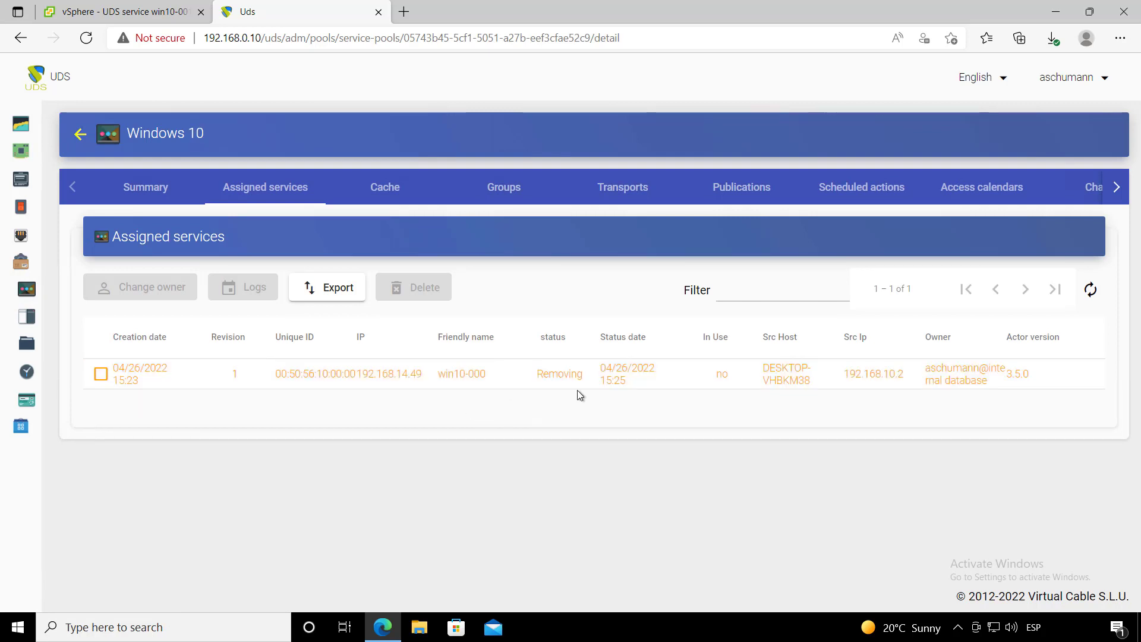
- View the UDS service win10-000 VM summary in vSphere, then return to Assigned services
left_click(119, 12)
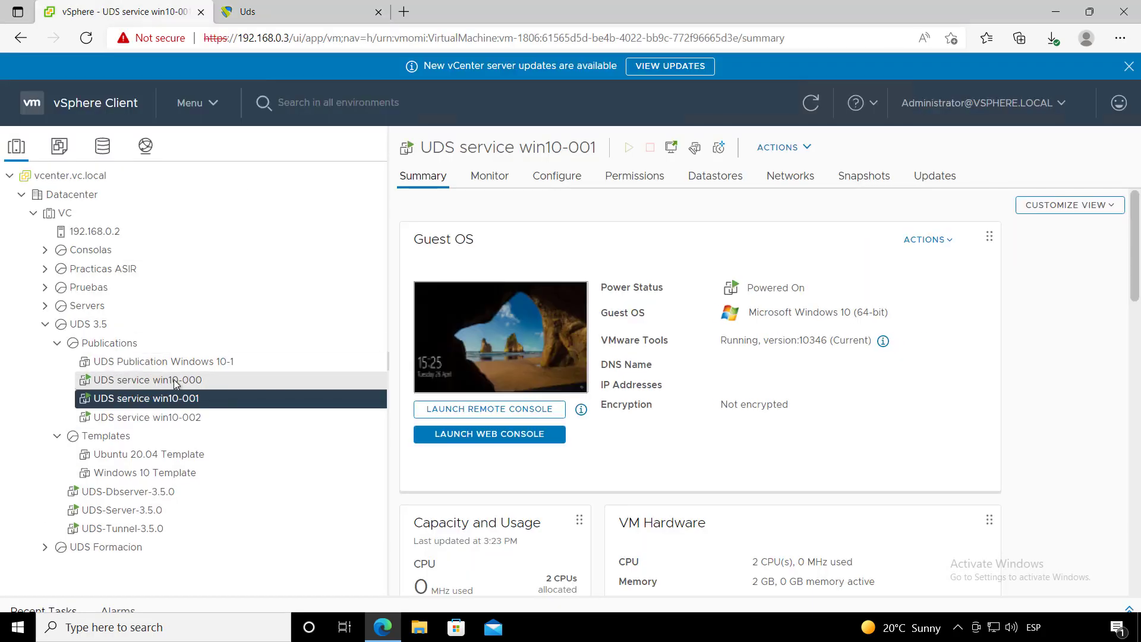
left_click(217, 380)
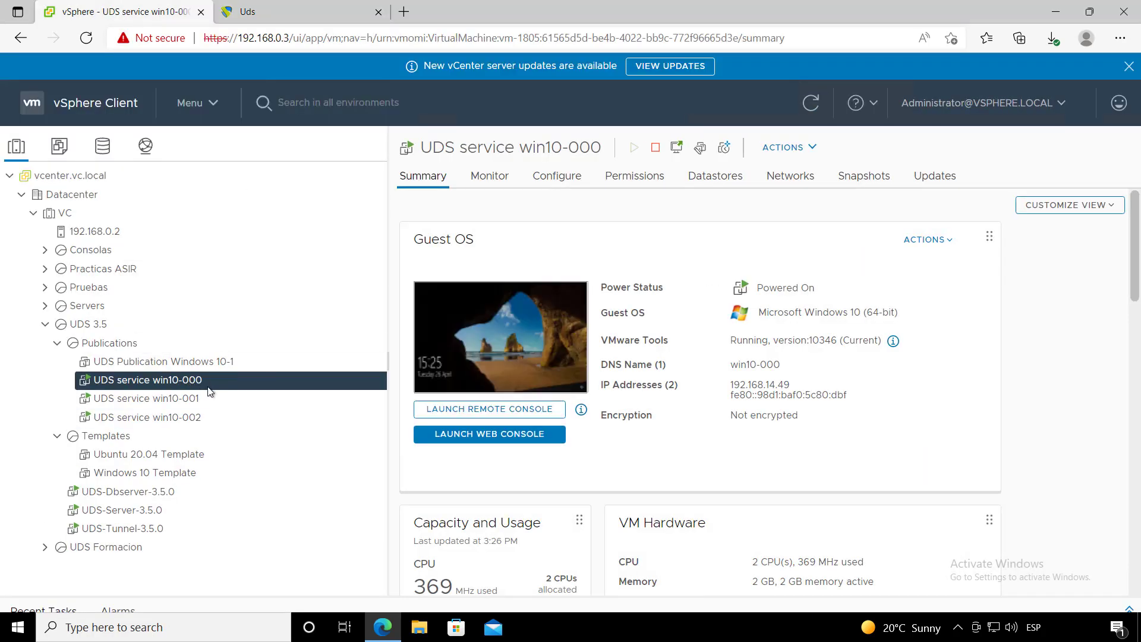
left_click(239, 8)
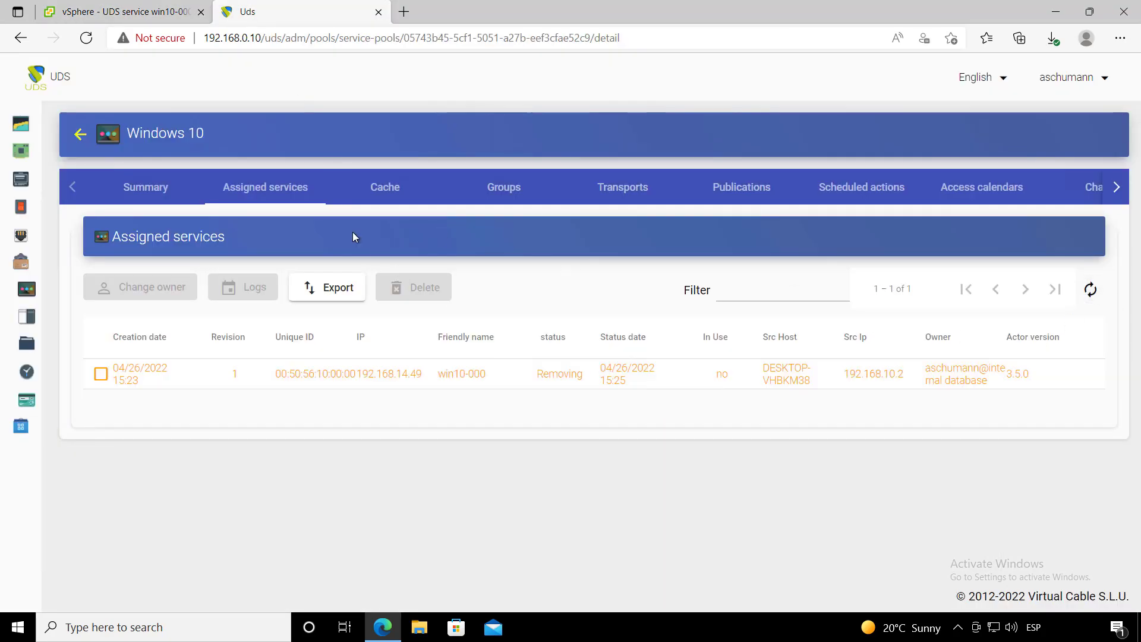
- Open the pool's Cache, tick a cached machine, and refresh until win10-002 is Valid
left_click(376, 189)
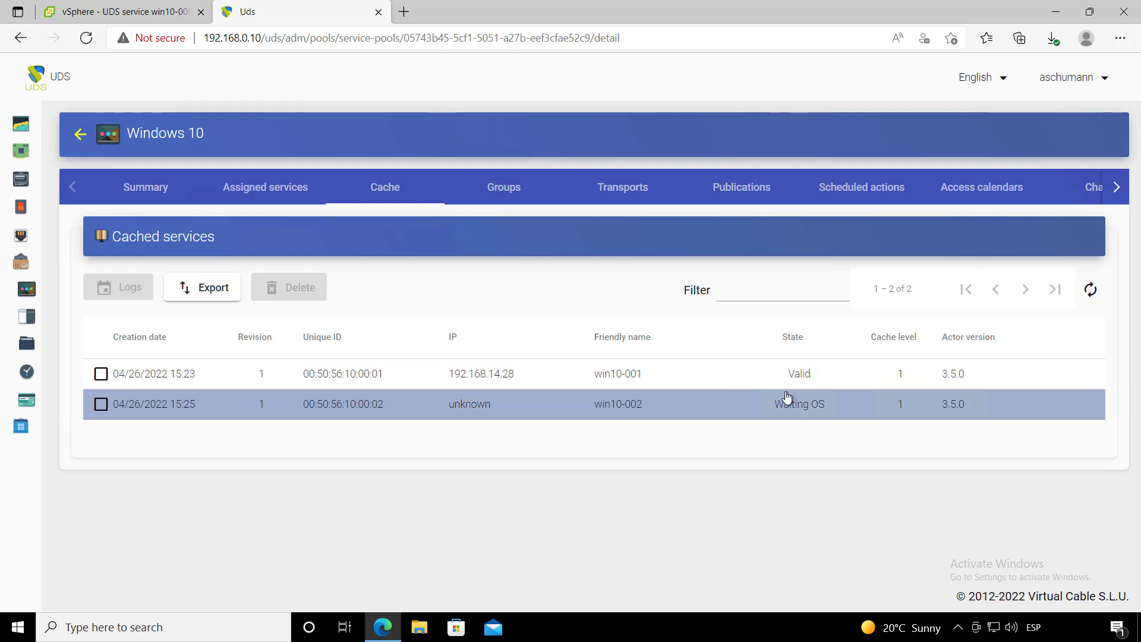
left_click(787, 397)
left_click(766, 375)
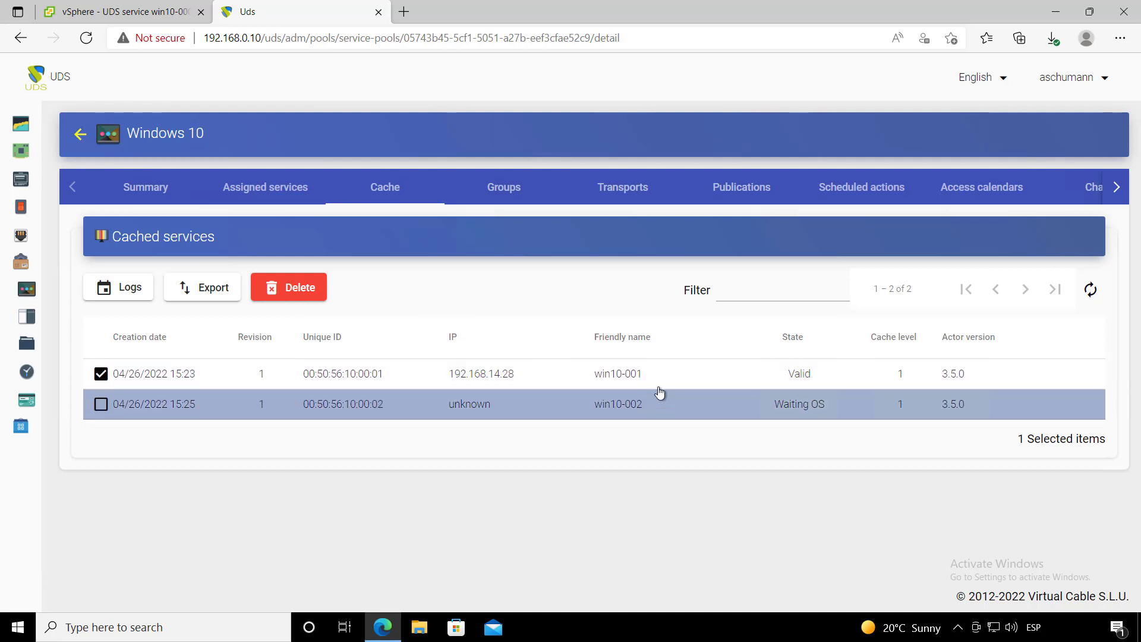
left_click(1089, 290)
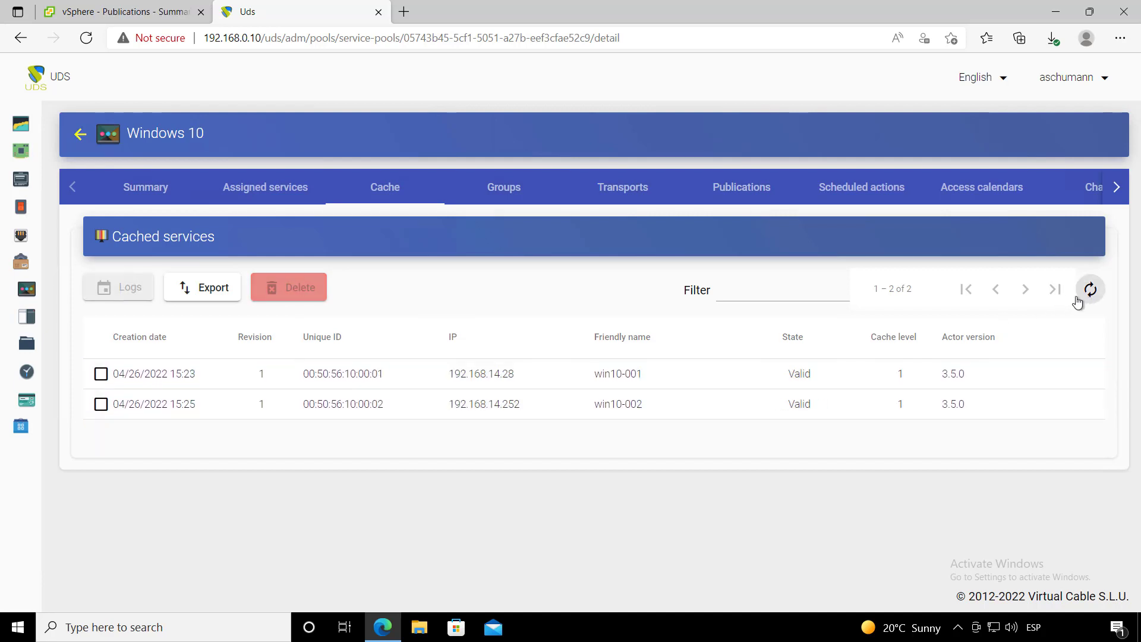
- Refresh Assigned services to confirm win10-000 is Removed, then switch to User mode
left_click(267, 187)
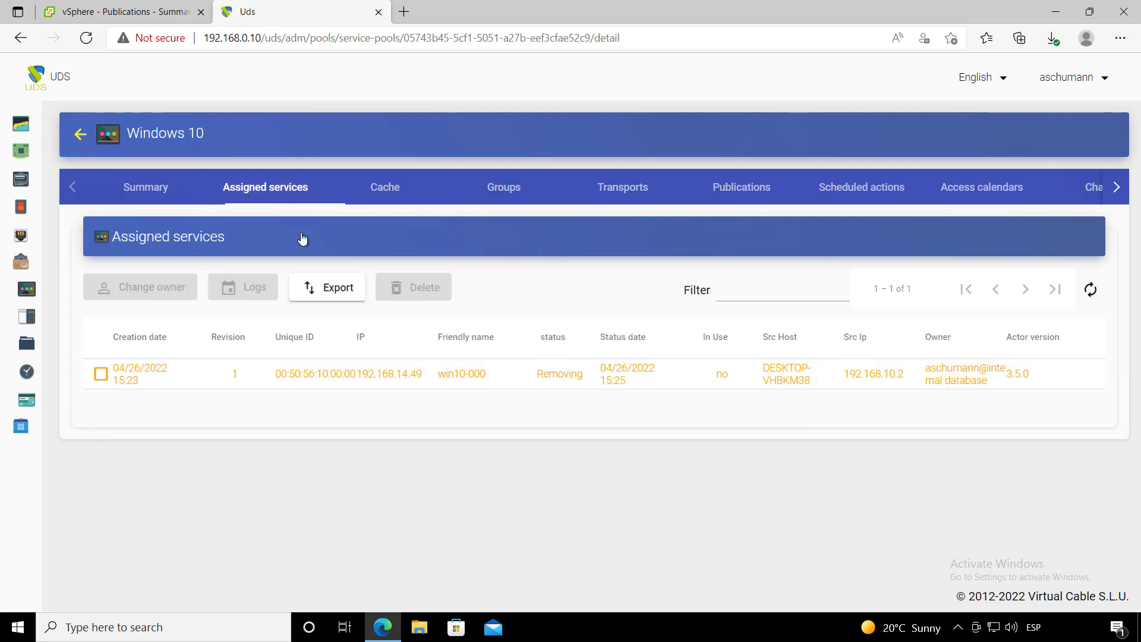
left_click(1091, 297)
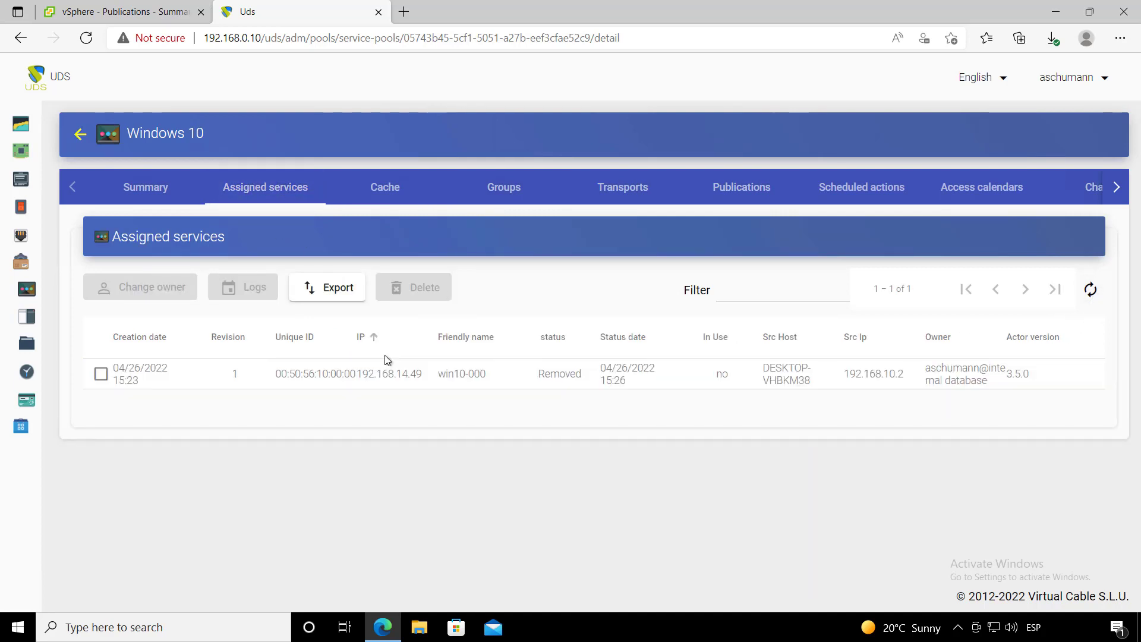
left_click(1076, 77)
left_click(1075, 121)
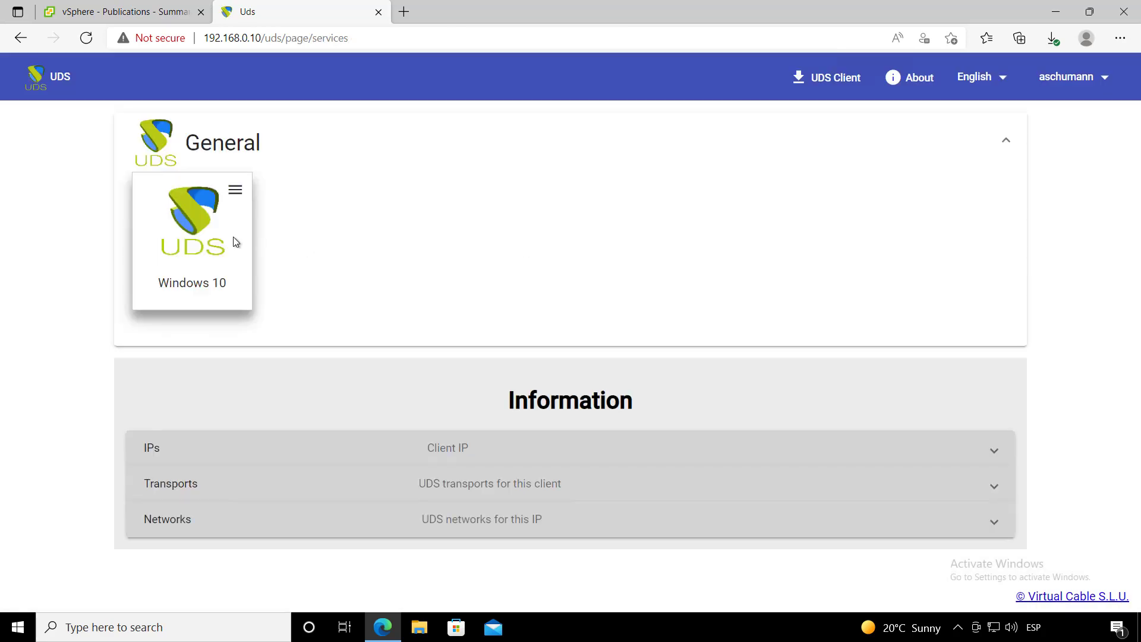
- Launch Windows 10 via HTML5 Direct LAN and proceed past the certificate warning for 192.168.0.11
left_click(235, 190)
mouse_move(267, 236)
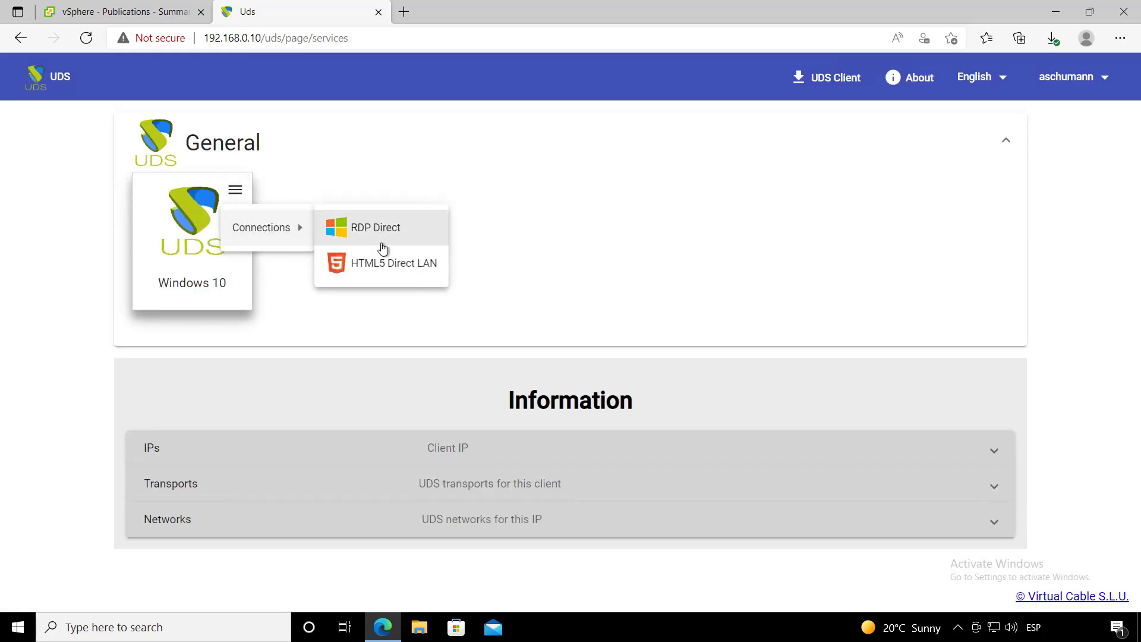
left_click(415, 274)
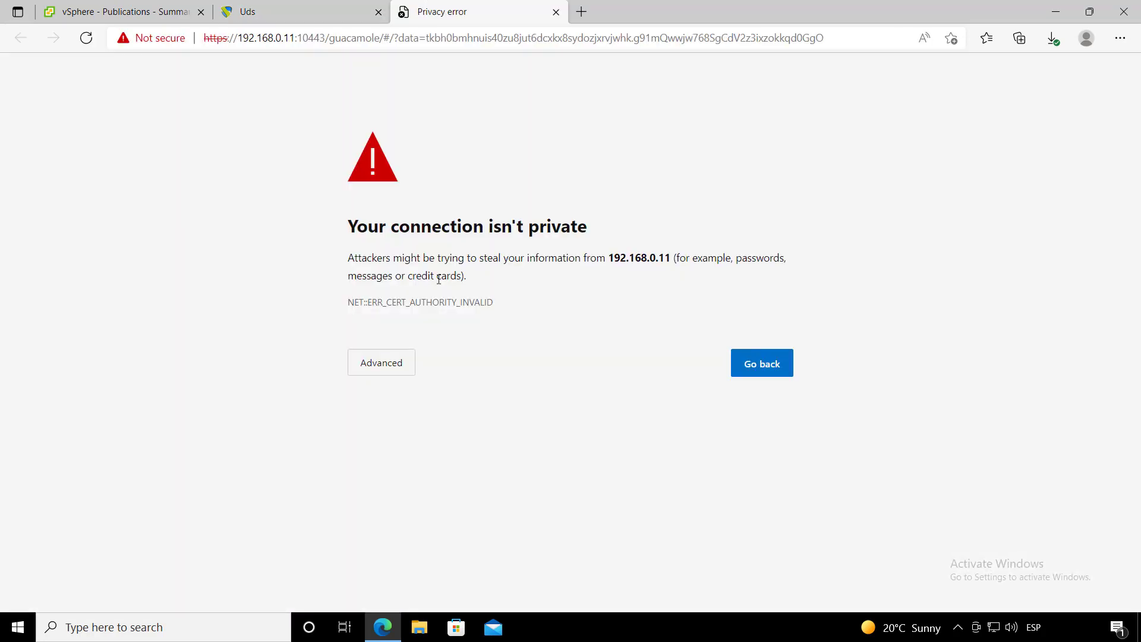
left_click(394, 361)
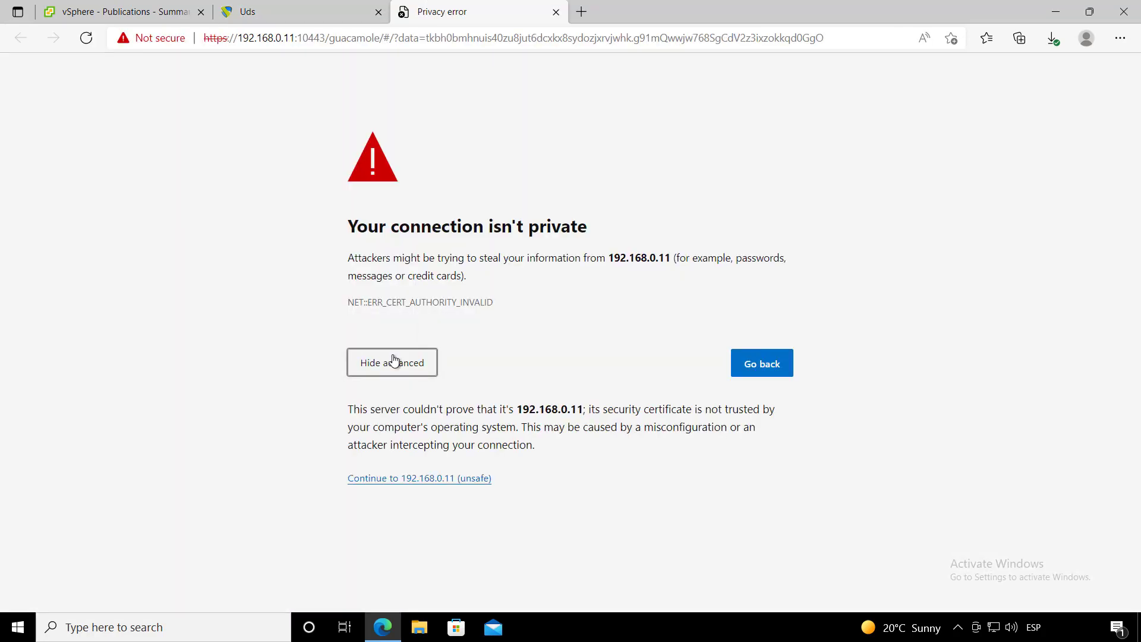
left_click(440, 479)
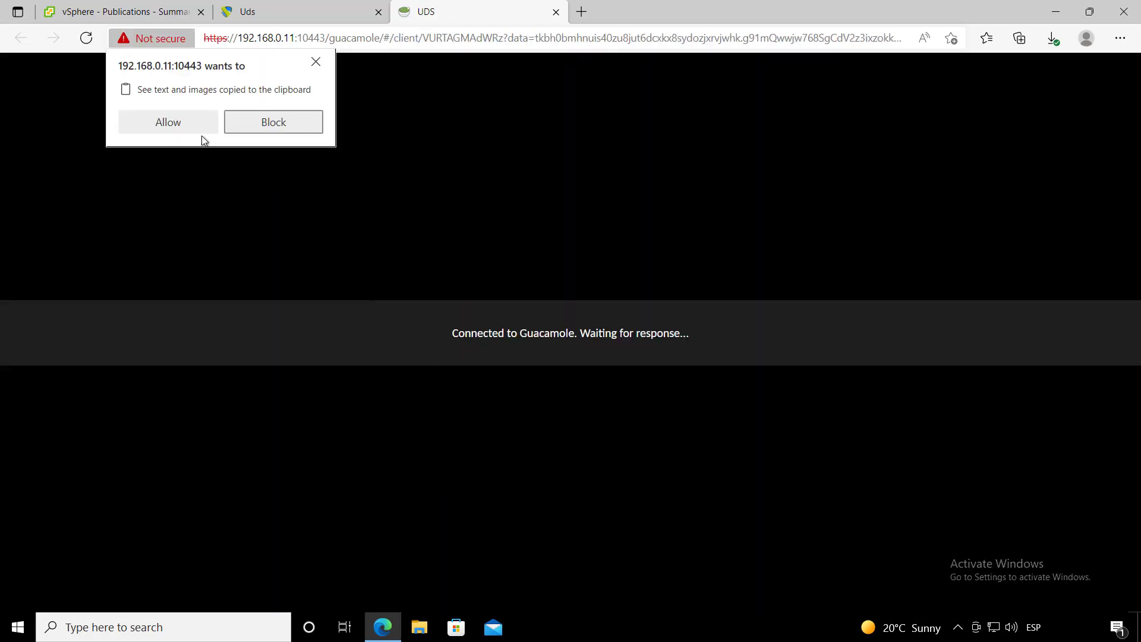
- Allow clipboard access, sign out of the remote uds account, and close the Guacamole tab
left_click(168, 122)
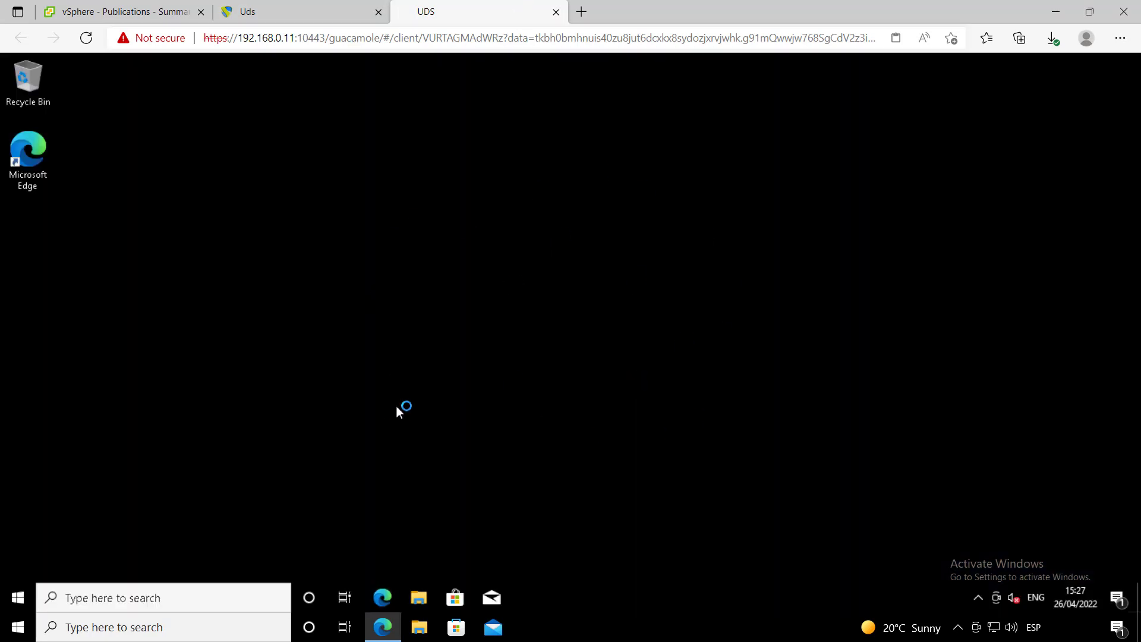
left_click(26, 591)
left_click(717, 289)
left_click(18, 598)
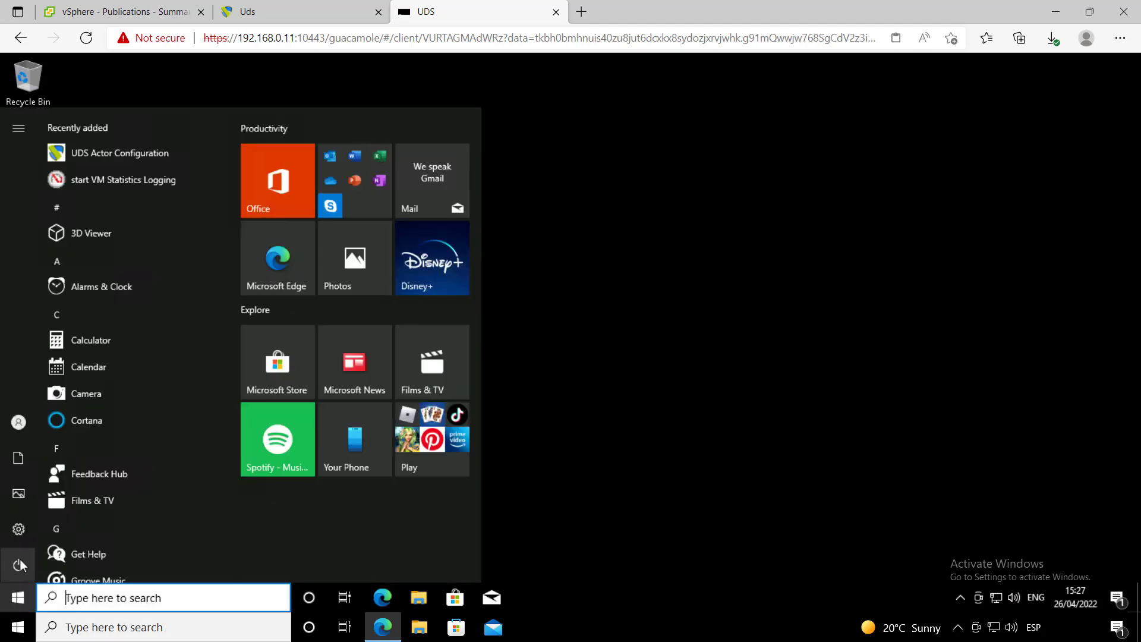
left_click(27, 564)
left_click(58, 422)
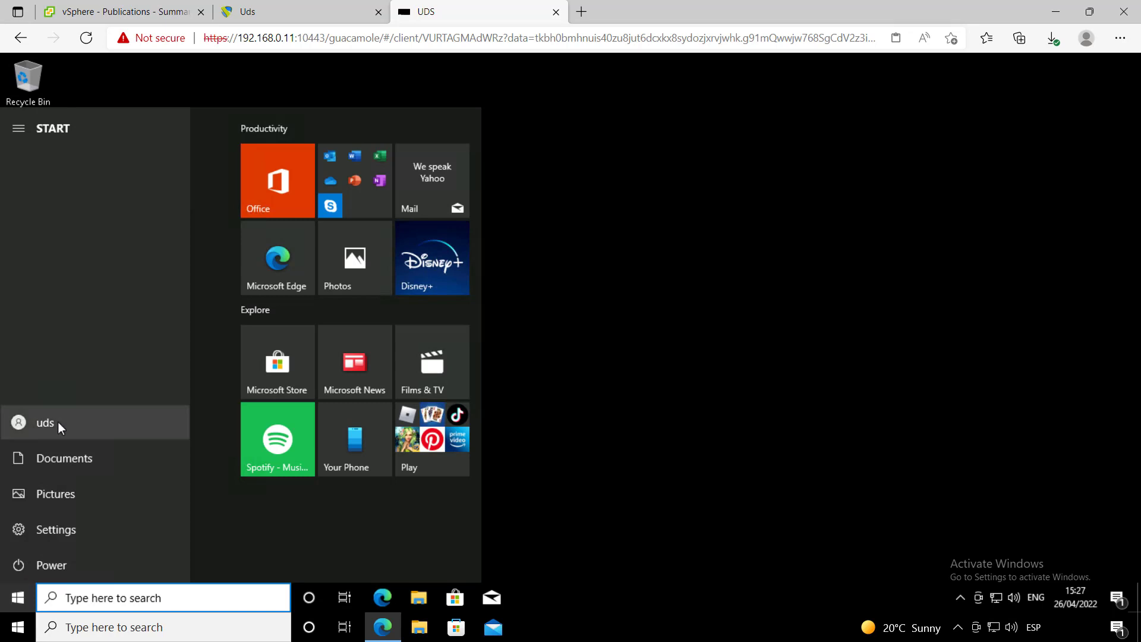
left_click(58, 422)
left_click(62, 387)
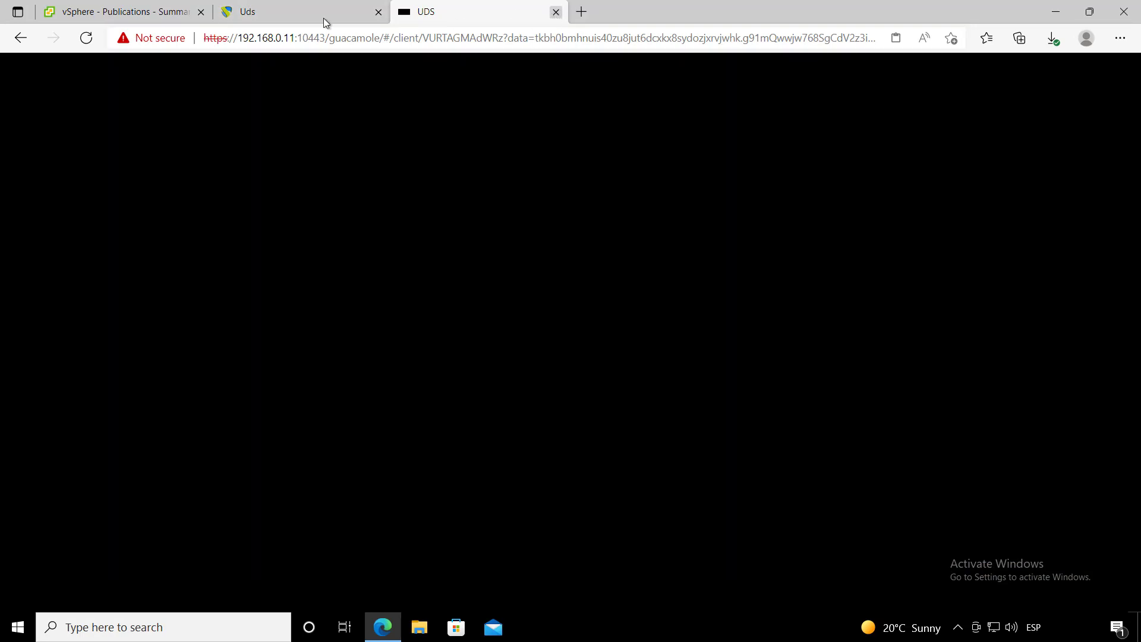
left_click(556, 12)
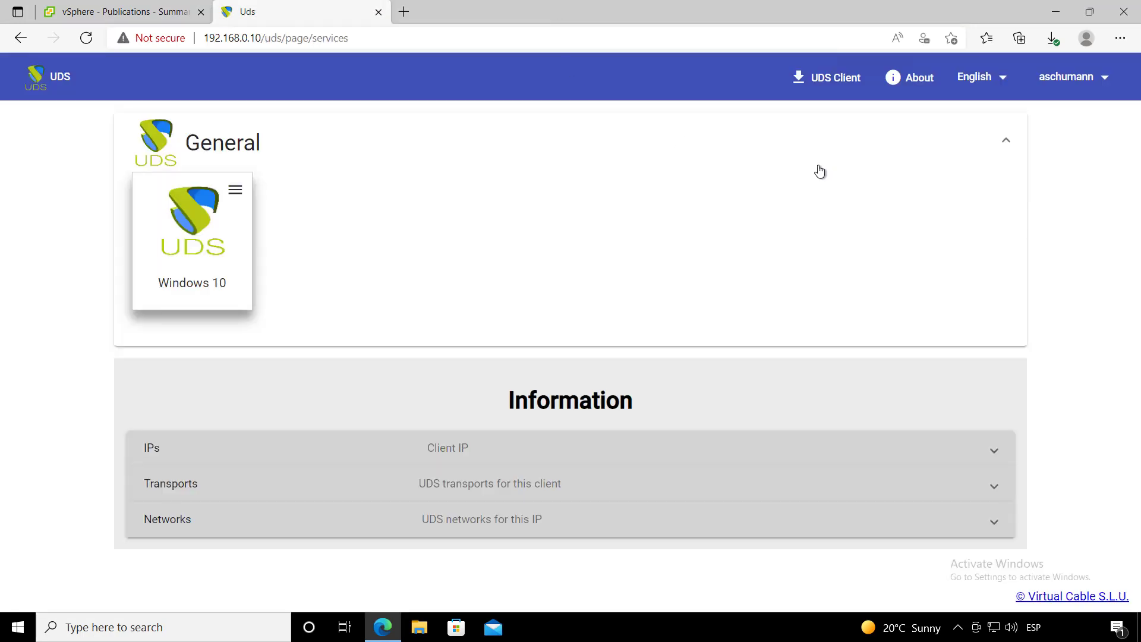
left_click(1061, 87)
left_click(1079, 111)
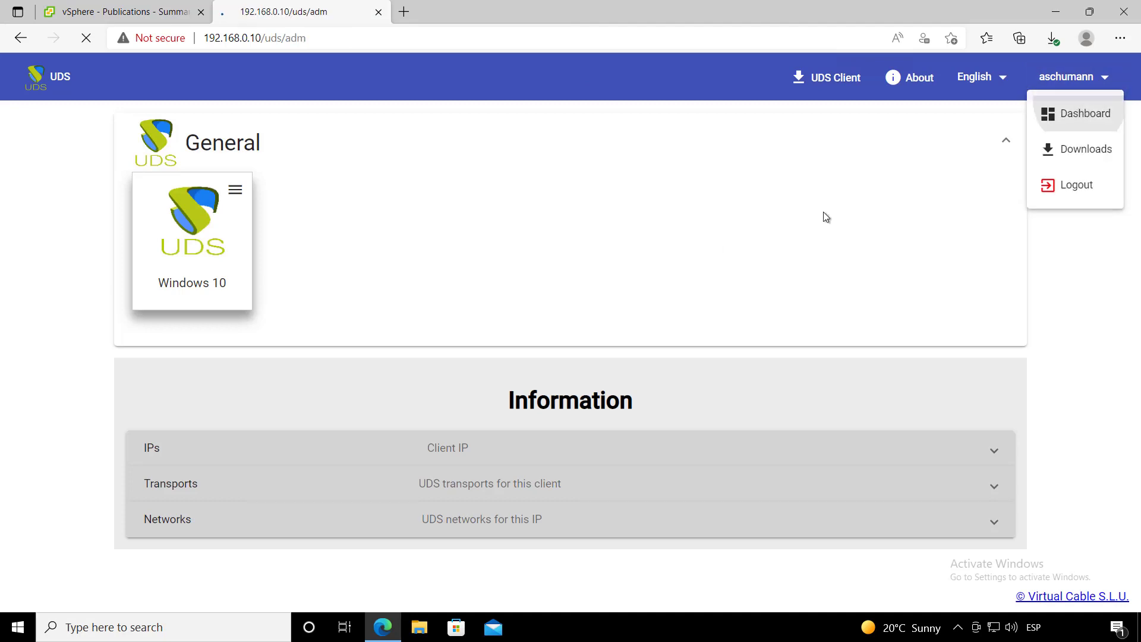
mouse_move(46, 295)
left_click(56, 260)
left_click(88, 286)
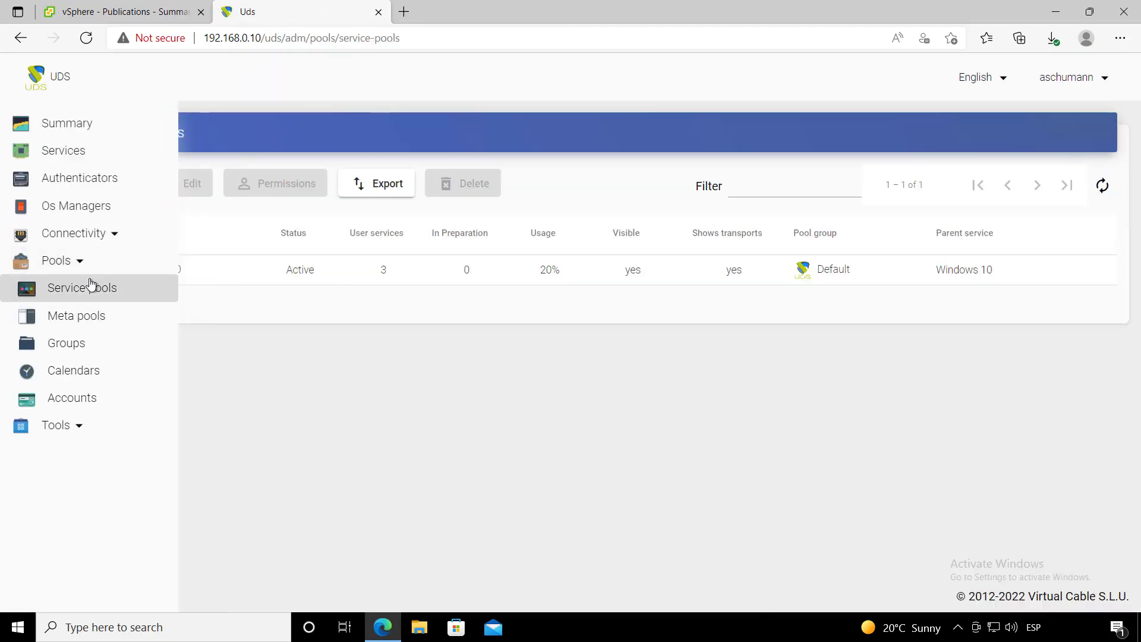
left_click(334, 275)
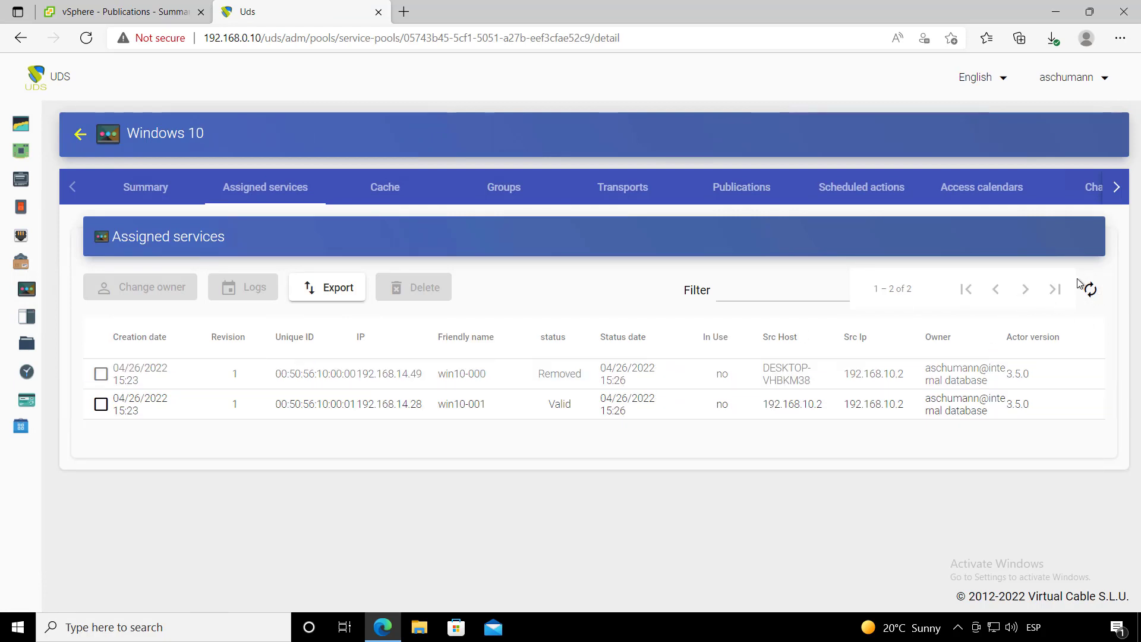
left_click(1094, 296)
left_click(1053, 83)
left_click(1065, 116)
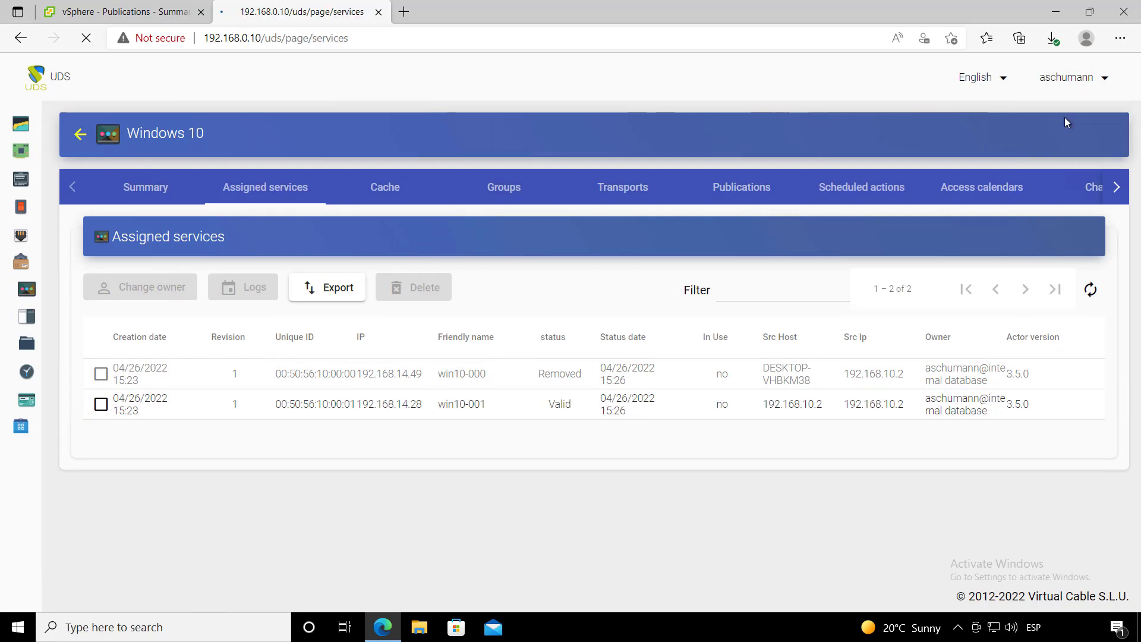